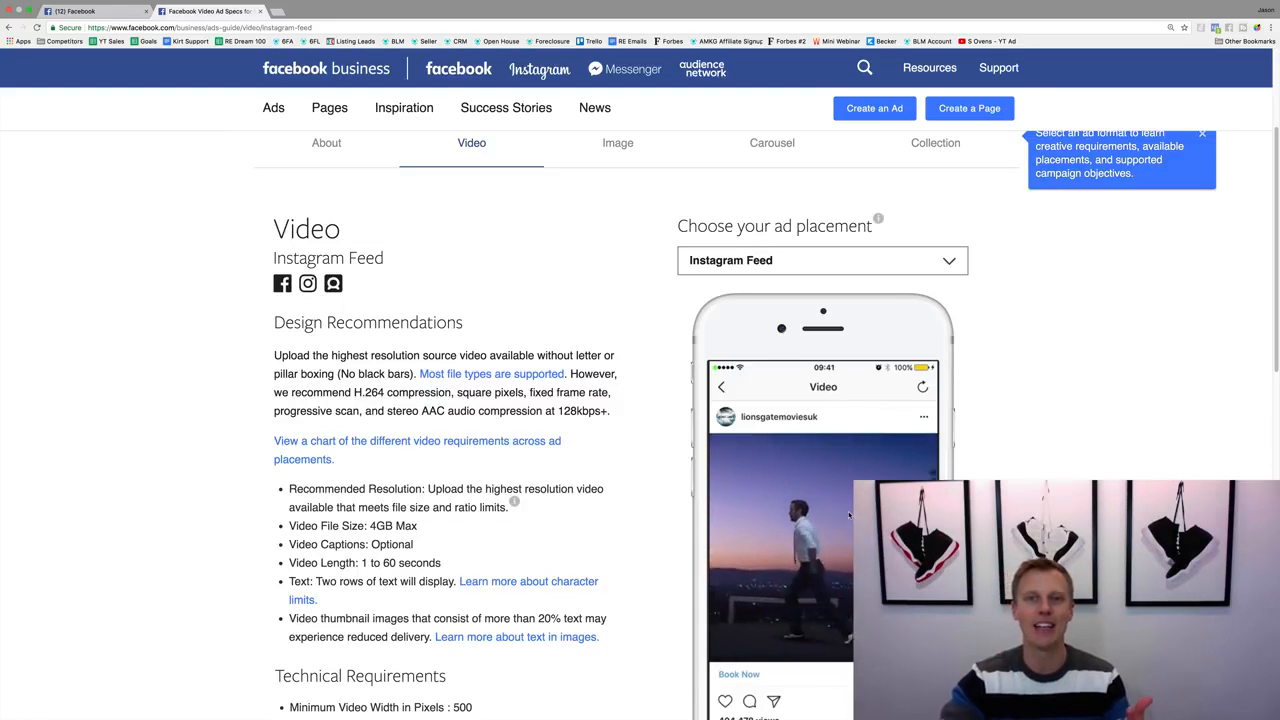
Review the placement options and the Instagram Feed video ad requirements, including video length and the technical requirements
{"action": "left_click", "coordinate": [860, 260]}
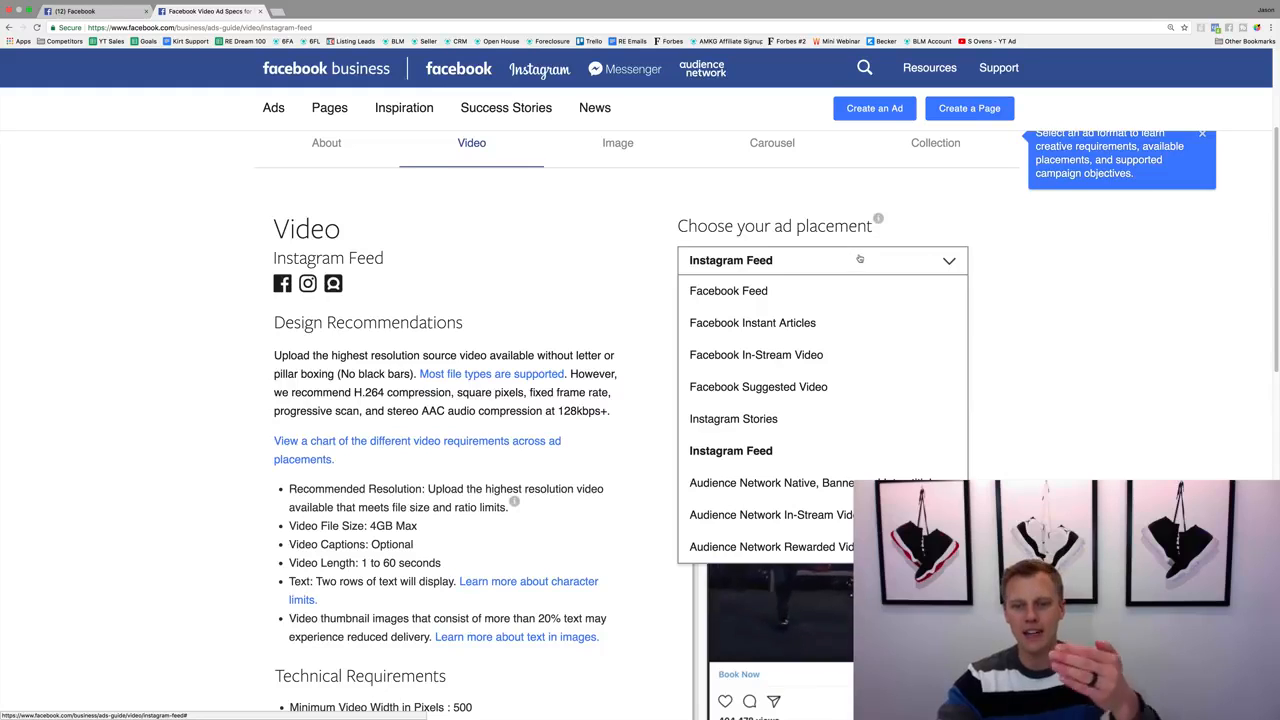
{"action": "left_click", "coordinate": [1078, 414]}
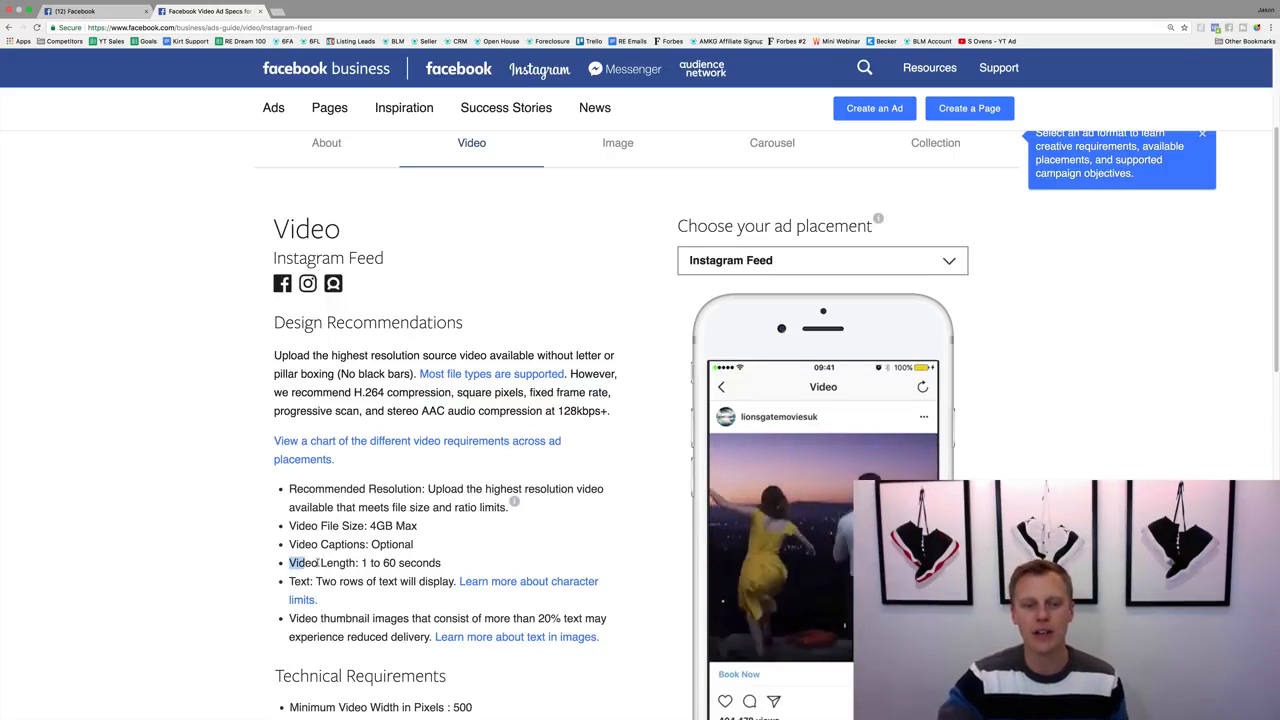
{"action": "left_click_drag", "start_coordinate": [318, 563], "coordinate": [447, 565]}
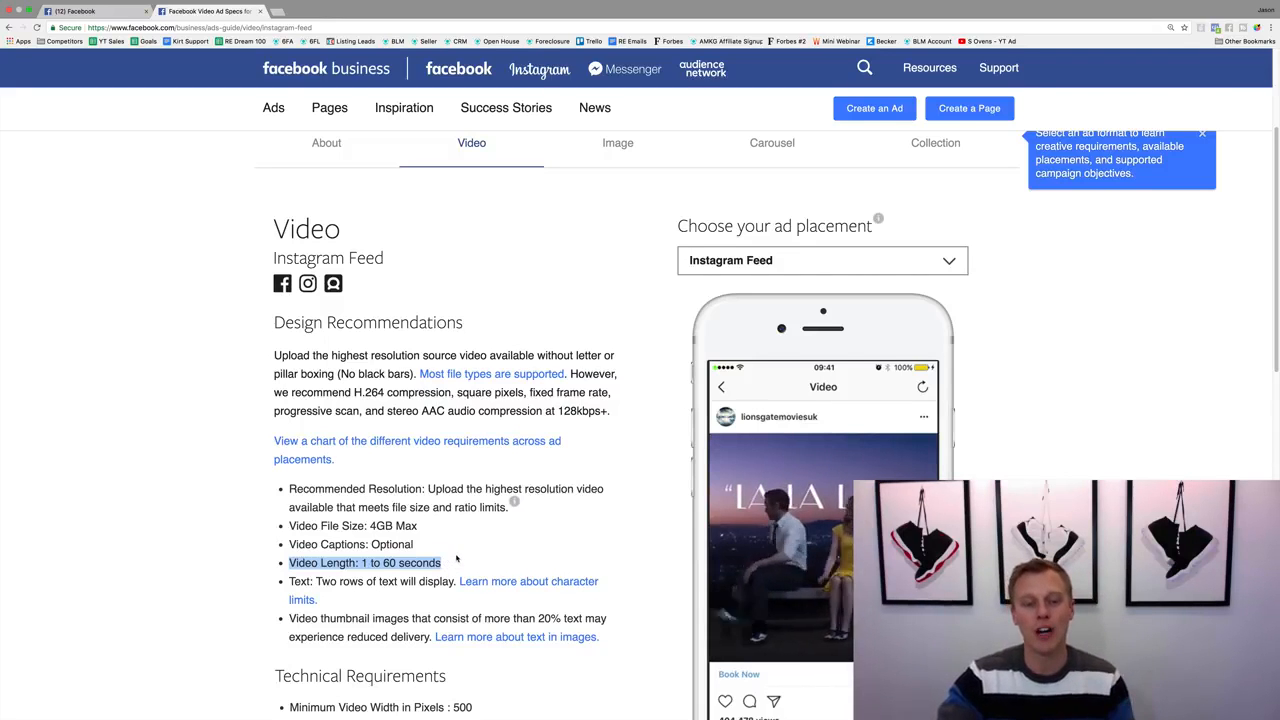
{"action": "left_click", "coordinate": [458, 560]}
{"action": "scroll", "coordinate": [458, 560], "scroll_direction": "down", "scroll_amount": 5}
{"action": "scroll", "coordinate": [458, 560], "scroll_direction": "up", "scroll_amount": 1}
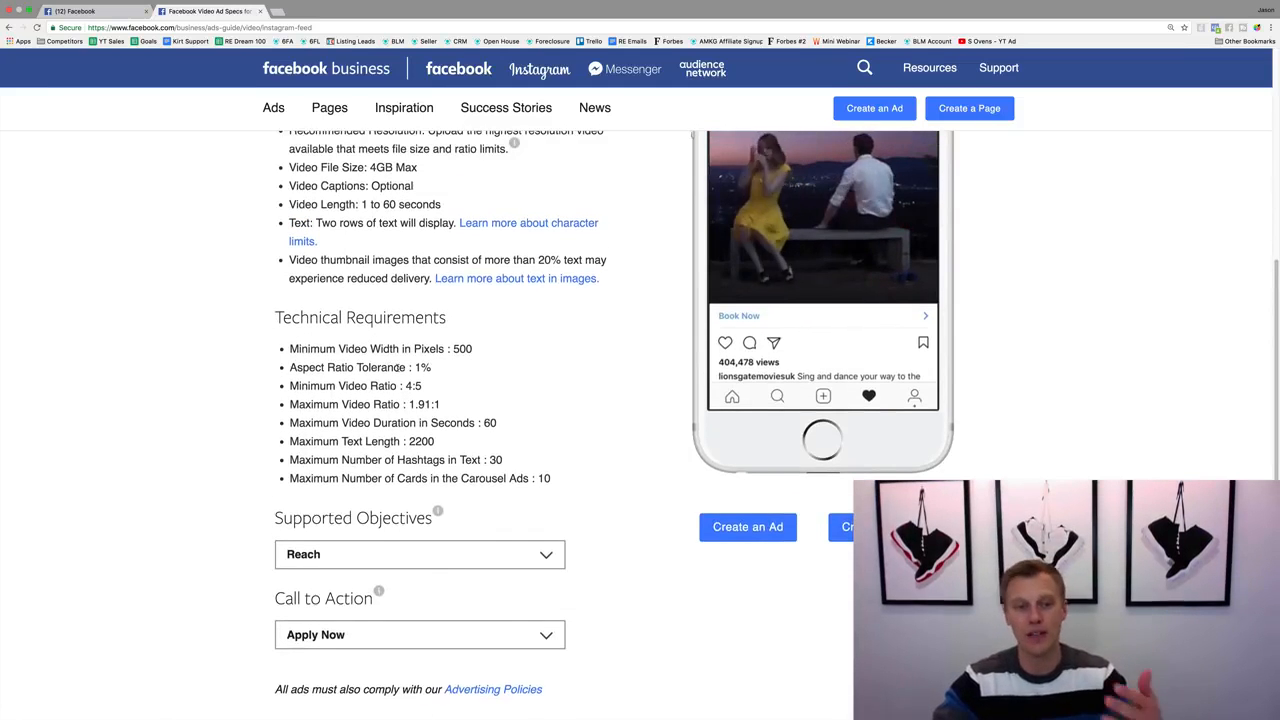
{"action": "scroll", "coordinate": [392, 367], "scroll_direction": "up", "scroll_amount": 1}
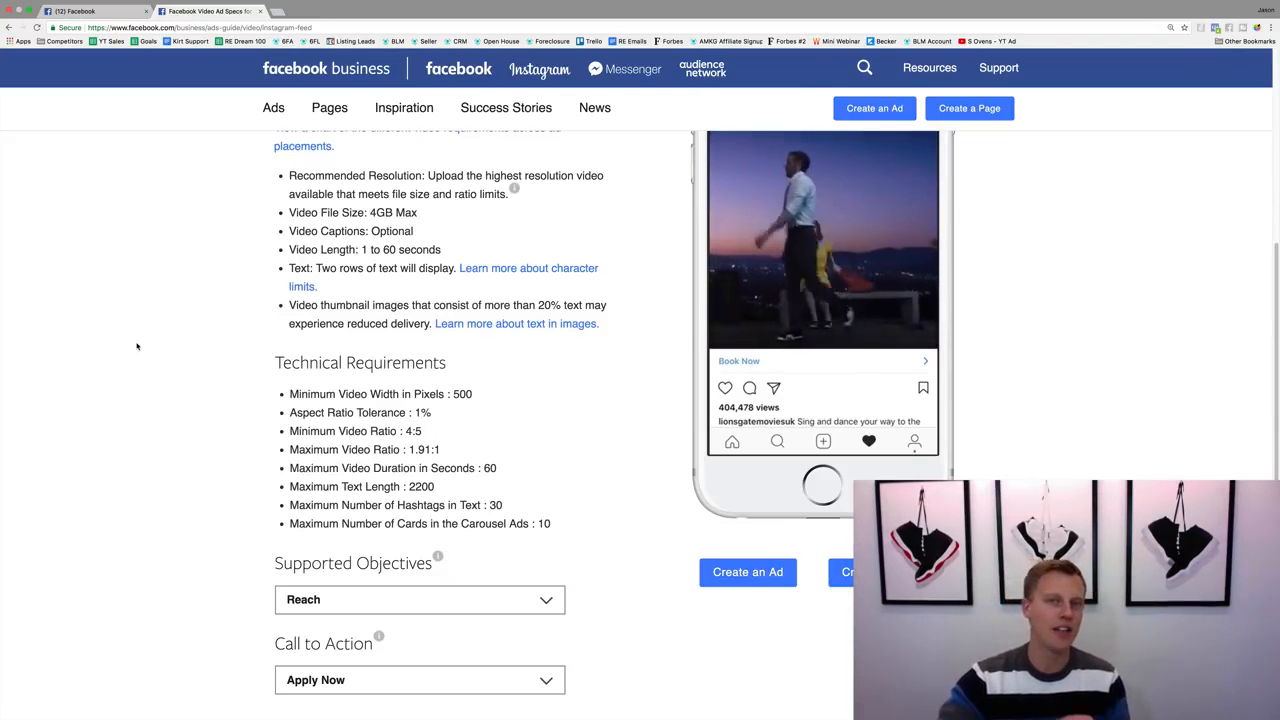
{"action": "scroll", "coordinate": [137, 346], "scroll_direction": "up", "scroll_amount": 5}
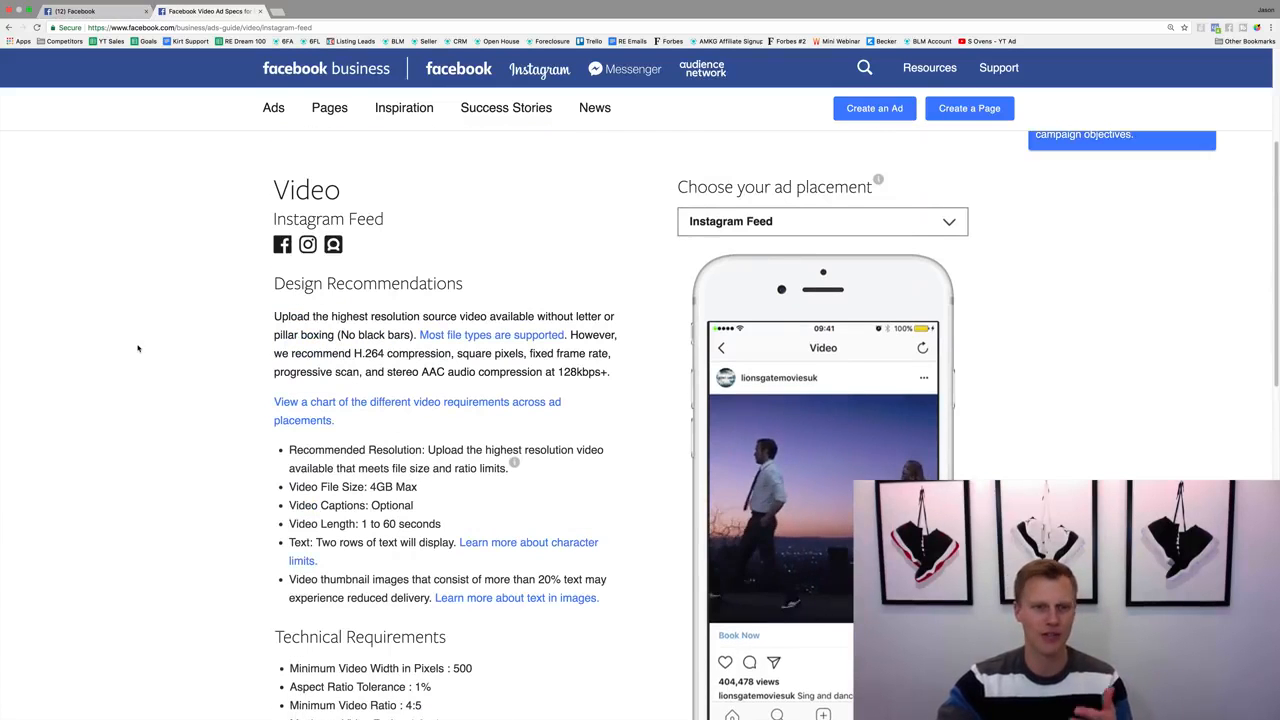
{"action": "scroll", "coordinate": [140, 351], "scroll_direction": "up", "scroll_amount": 1}
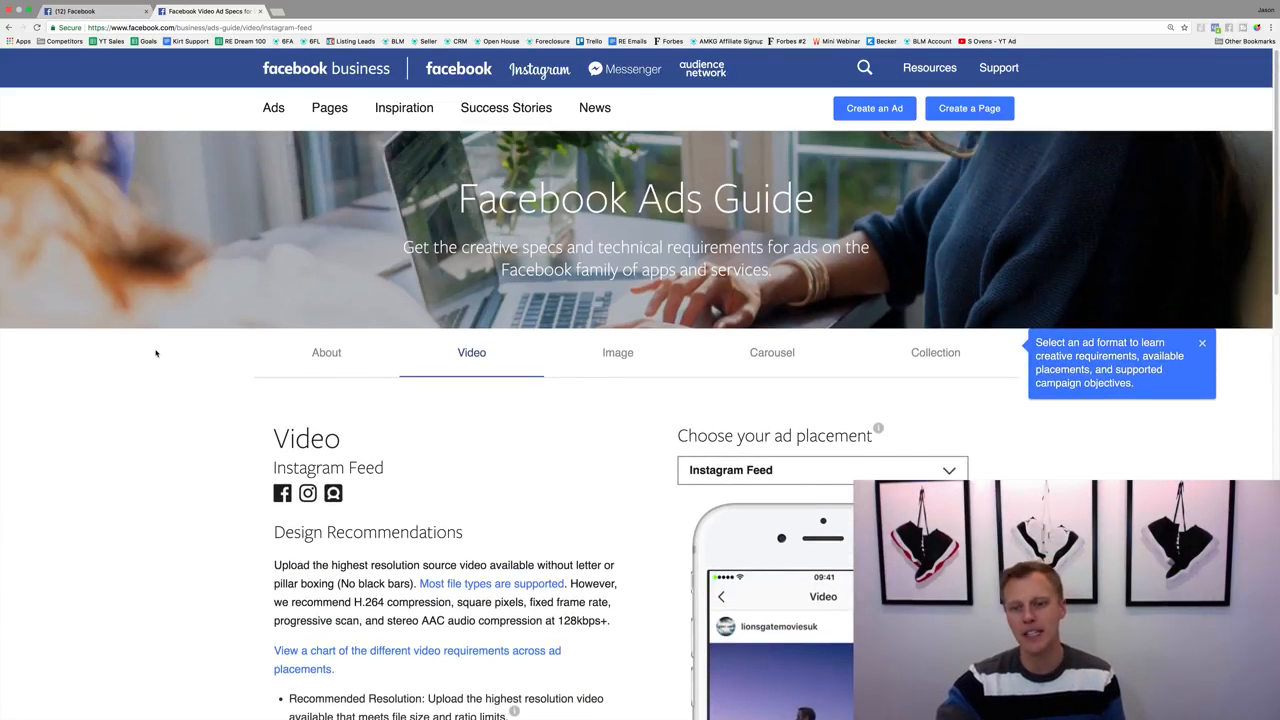
{"action": "scroll", "coordinate": [157, 360], "scroll_direction": "down", "scroll_amount": 1}
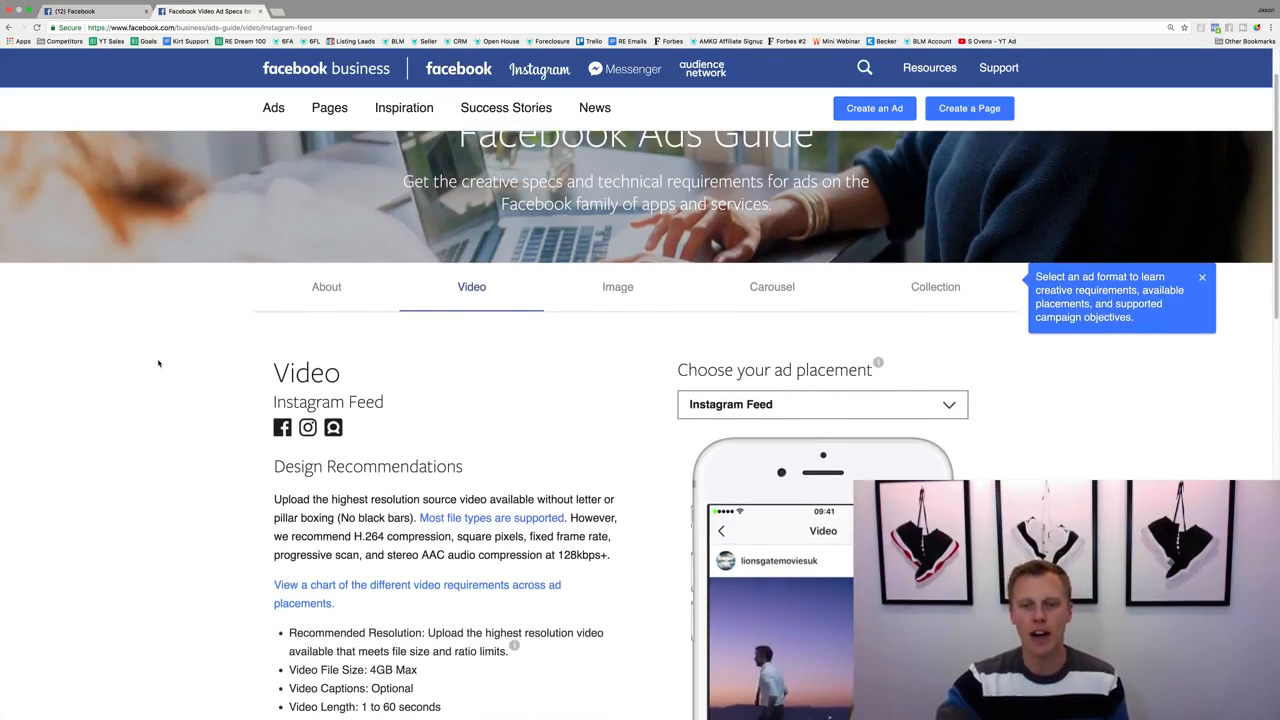
Switch the ad placement to Instagram Stories and examine its video length requirement
{"action": "left_click", "coordinate": [789, 404]}
{"action": "left_click", "coordinate": [775, 562]}
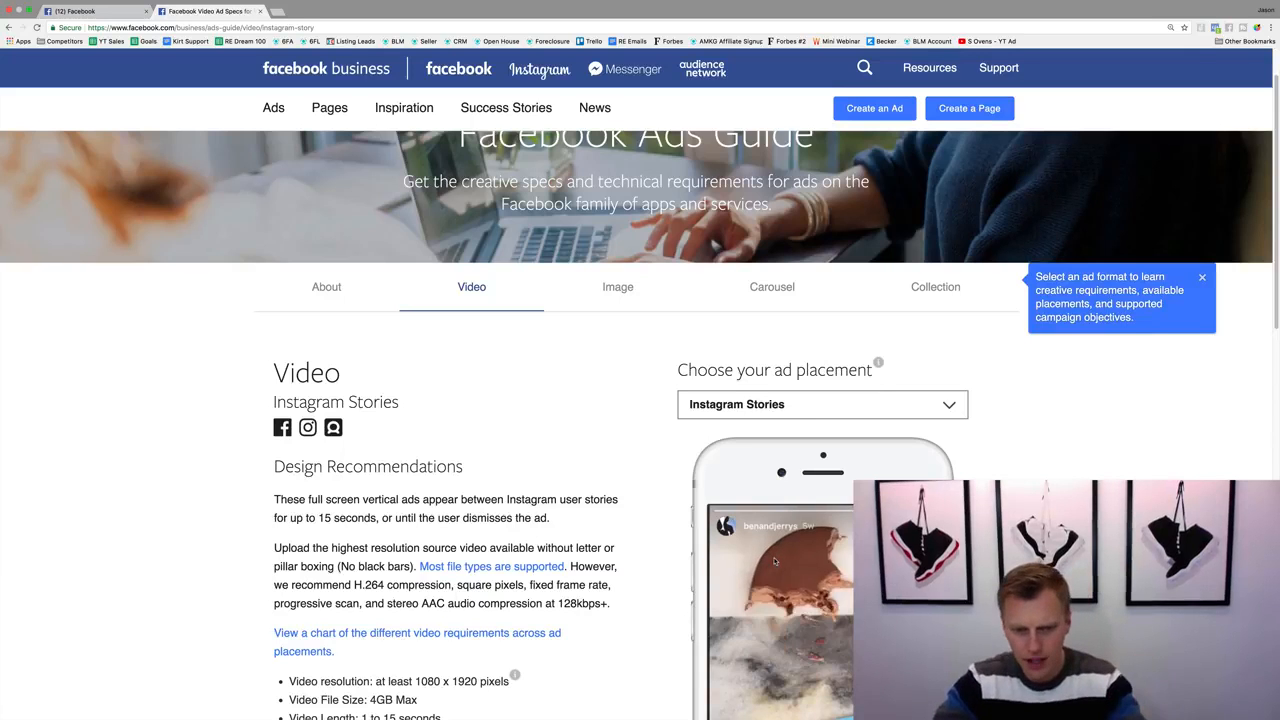
{"action": "scroll", "coordinate": [636, 561], "scroll_direction": "down", "scroll_amount": 3}
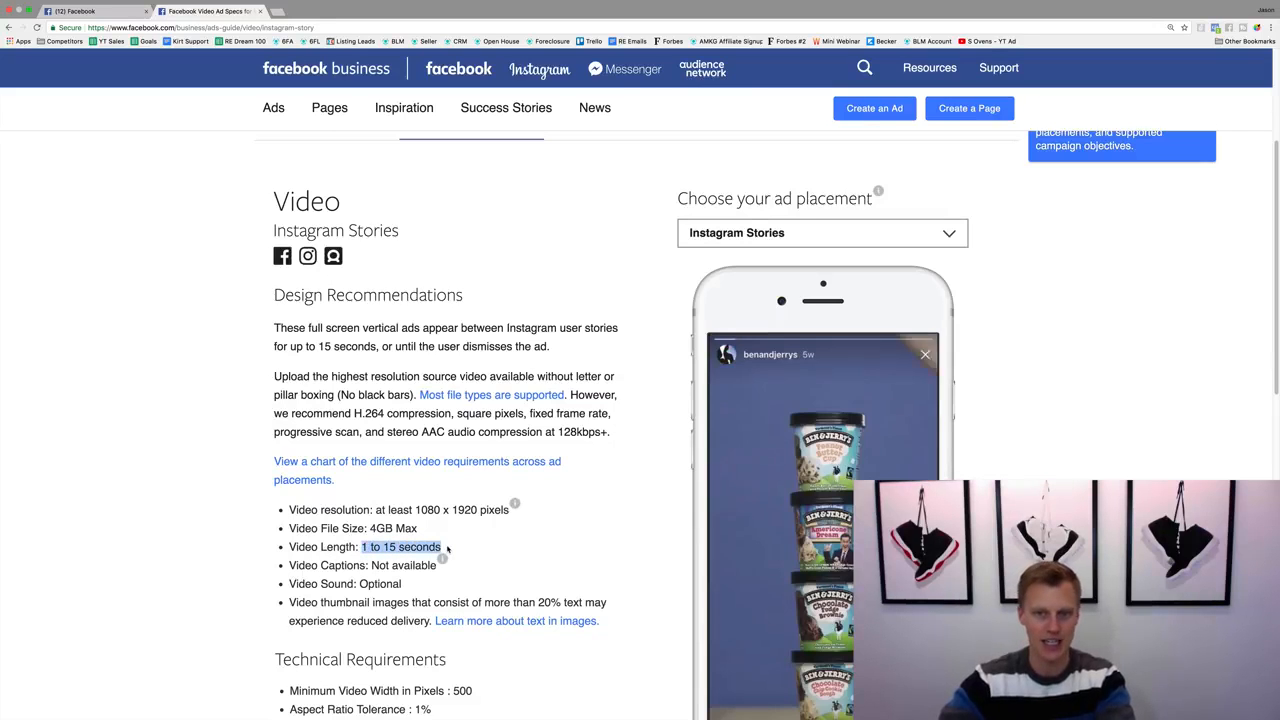
{"action": "left_click", "coordinate": [447, 549]}
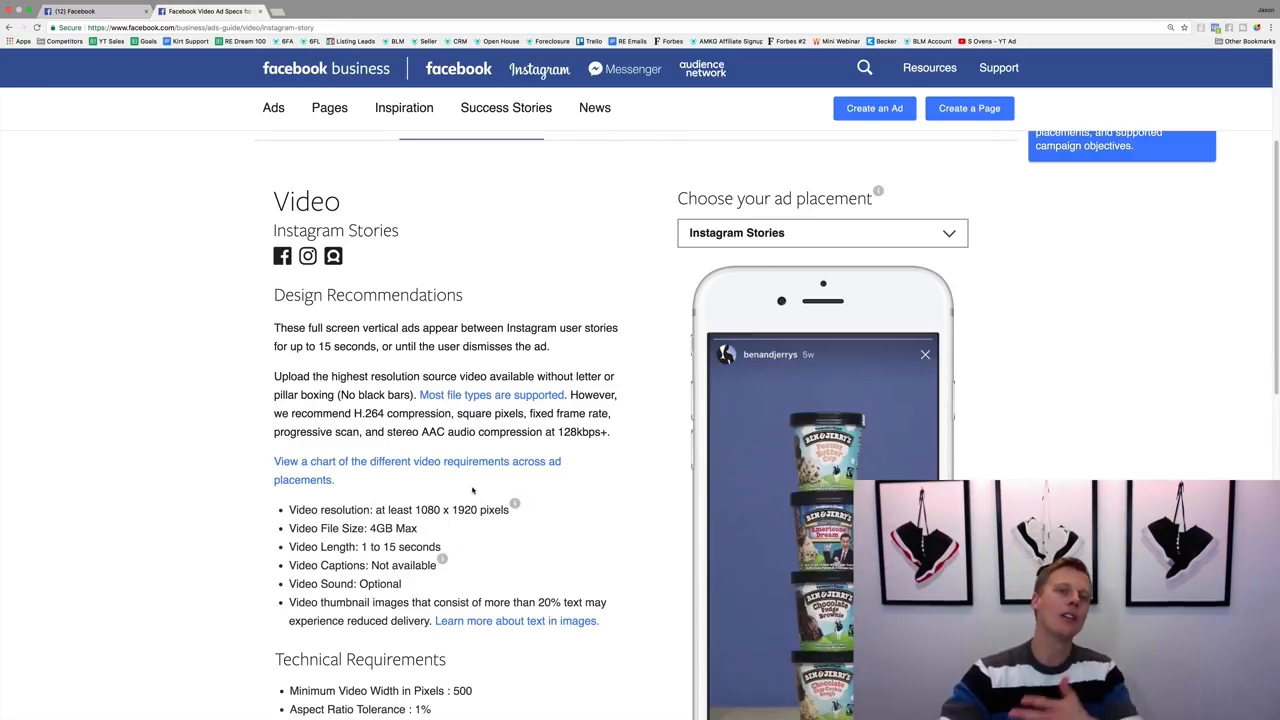
Switch to the Facebook home page, open ad creation and start over instead of continuing the earlier Traffic draft
{"action": "left_click", "coordinate": [107, 14]}
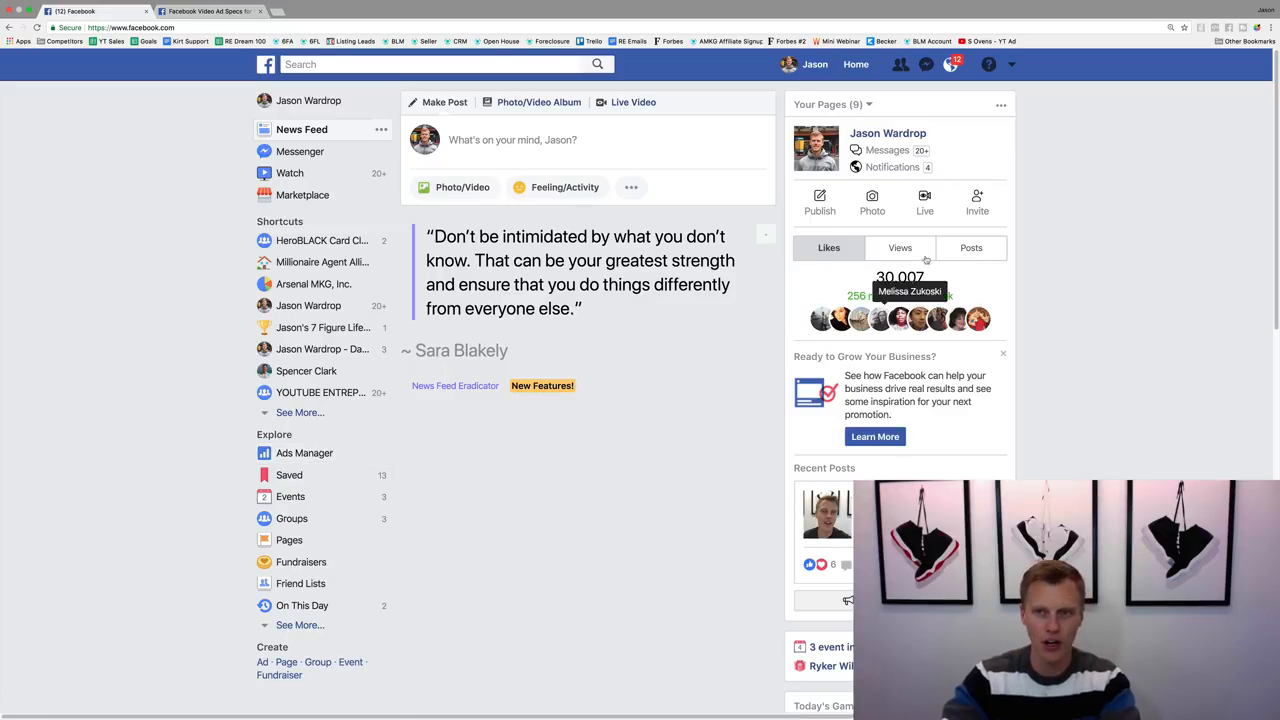
{"action": "left_click", "coordinate": [1013, 66]}
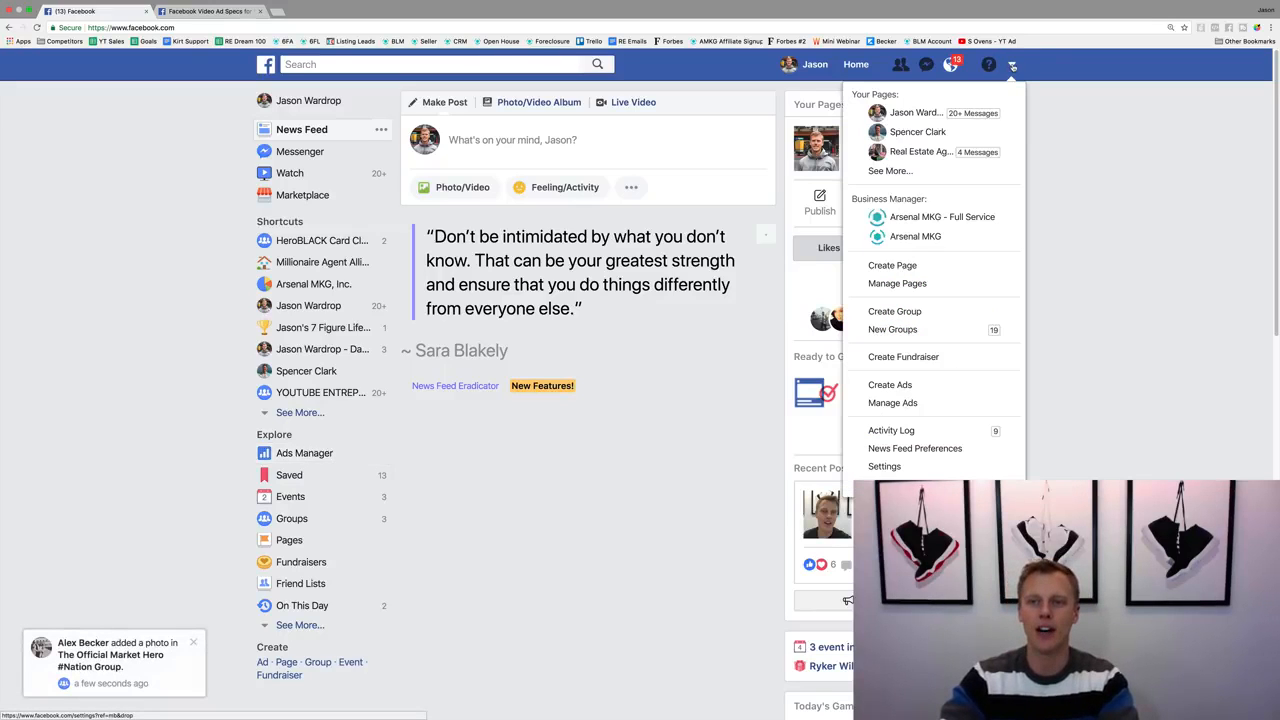
{"action": "left_click", "coordinate": [910, 388]}
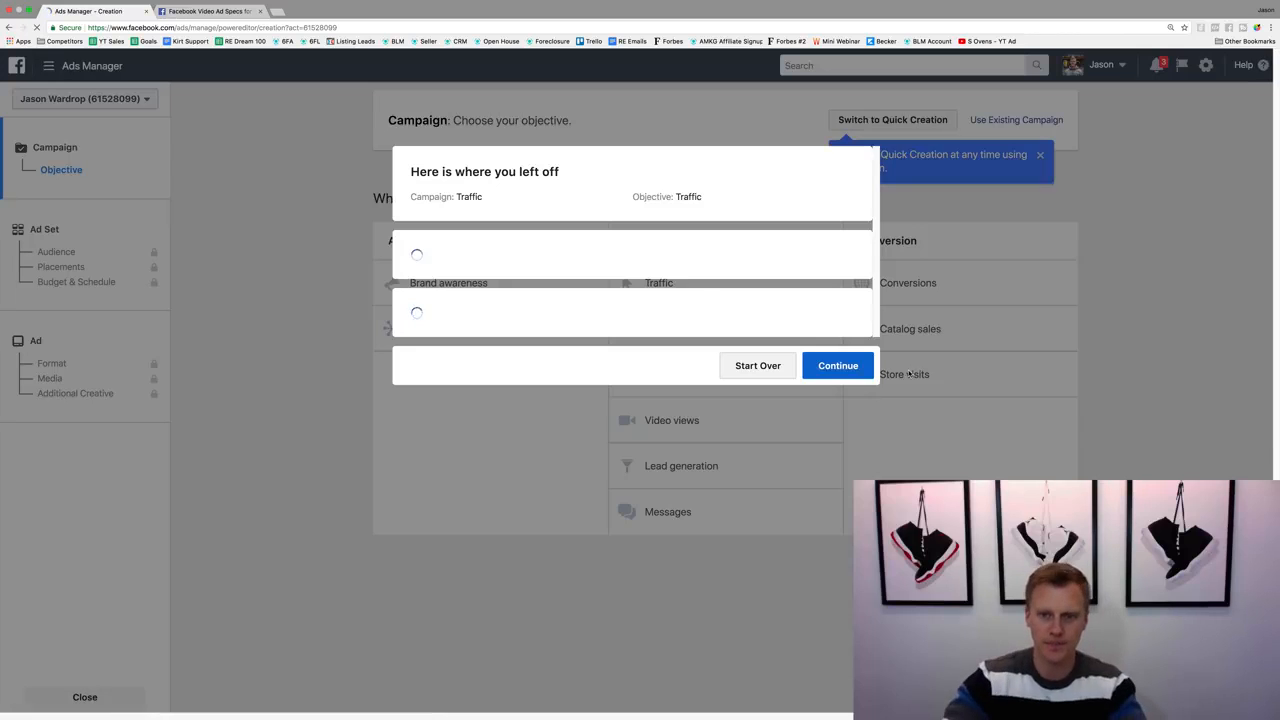
{"action": "left_click", "coordinate": [780, 608]}
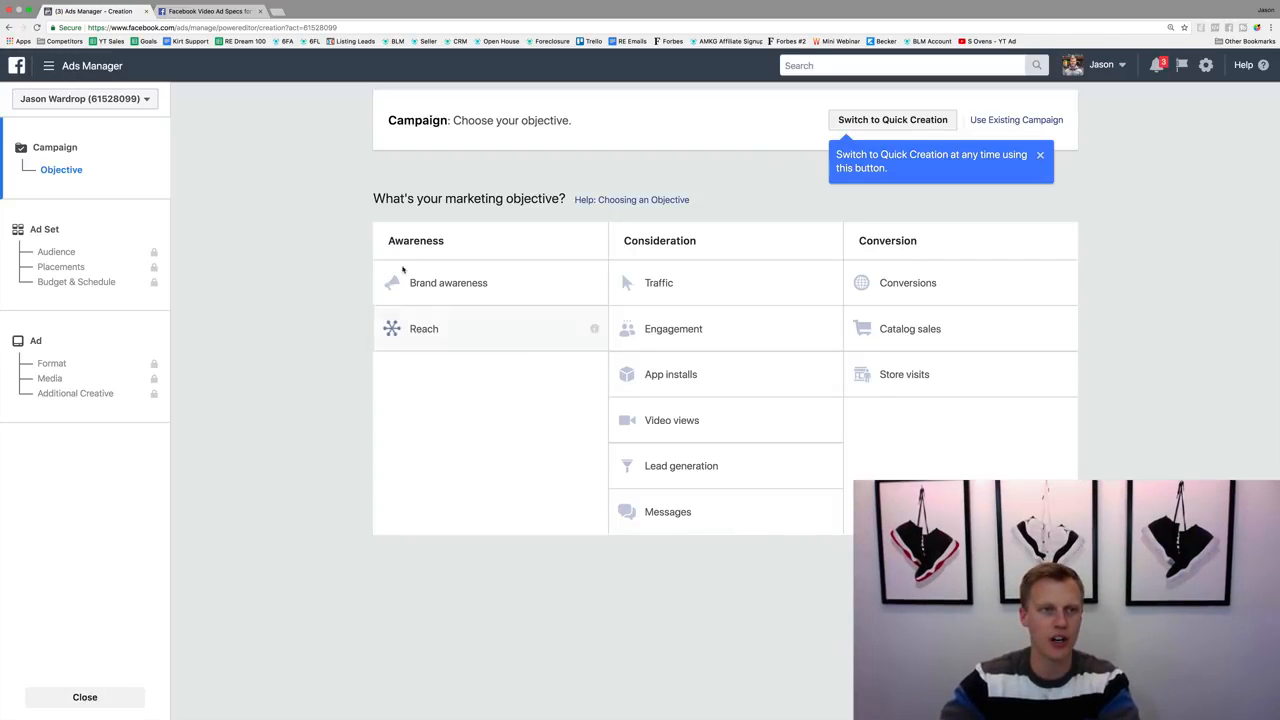
Open the Ads Manager campaign list, dismiss the welcome introduction and tour, and close the advertiser help
{"action": "left_click", "coordinate": [104, 68]}
{"action": "left_click", "coordinate": [69, 147]}
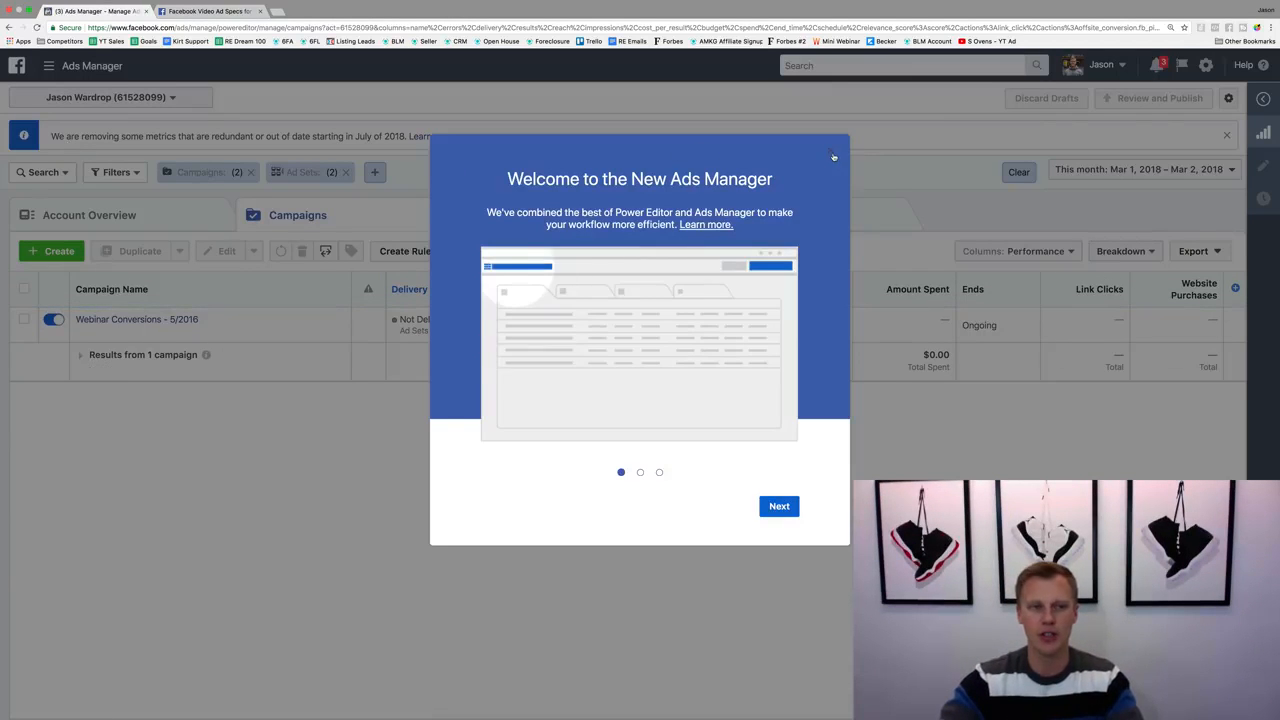
{"action": "left_click", "coordinate": [833, 156]}
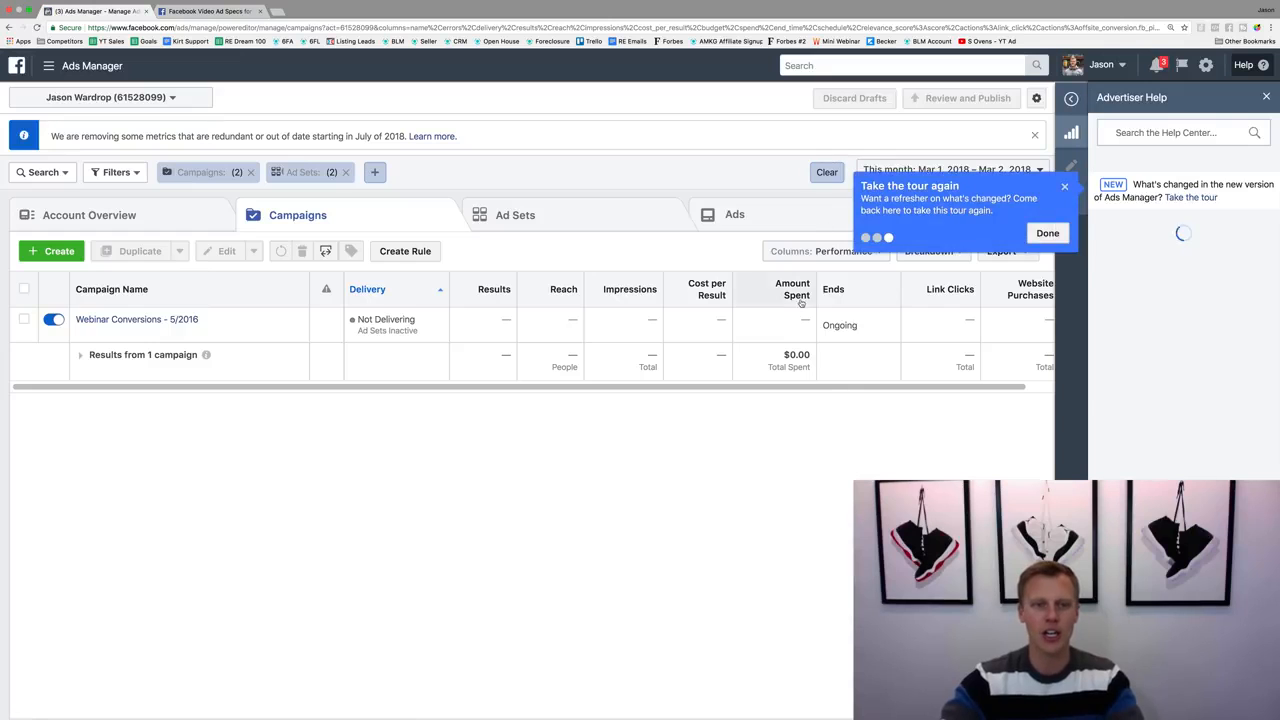
{"action": "left_click", "coordinate": [1064, 187]}
{"action": "left_click", "coordinate": [1266, 97]}
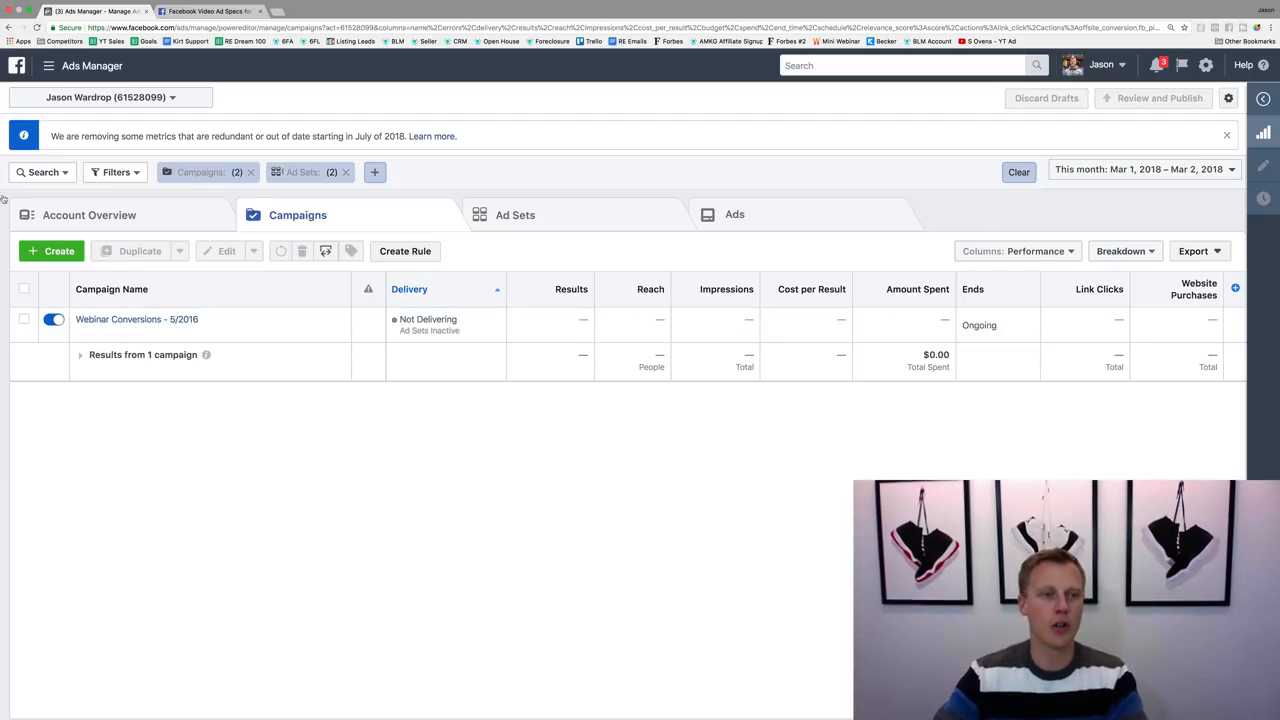
Create a campaign with the Traffic objective, name it "Instagram (Demo)" and continue to the ad set
{"action": "left_click", "coordinate": [50, 251]}
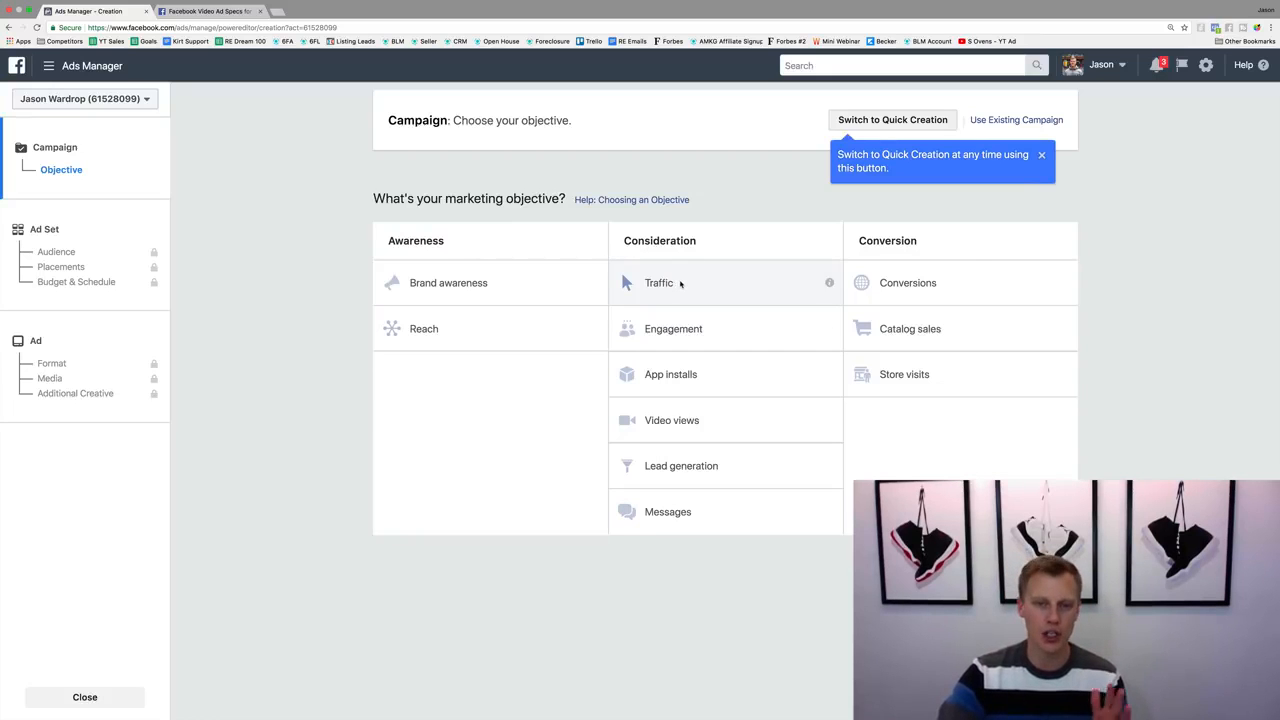
{"action": "left_click", "coordinate": [680, 284]}
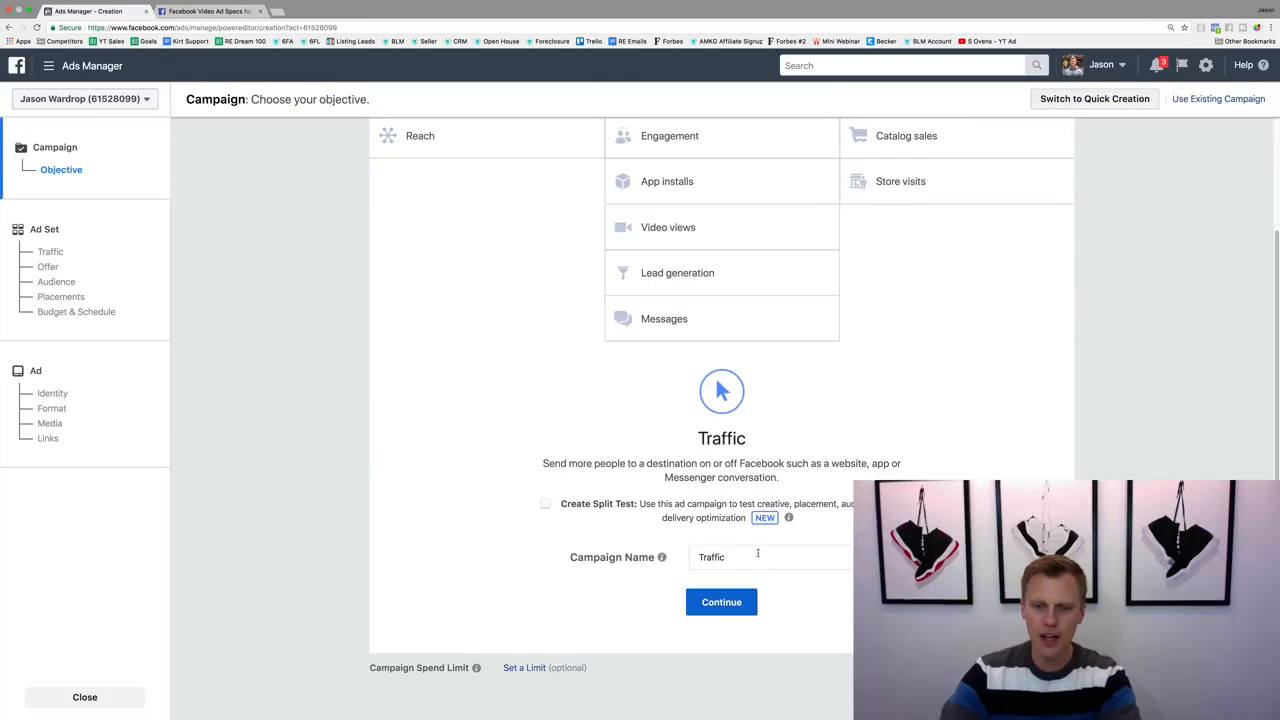
{"action": "double_click", "coordinate": [700, 551]}
{"action": "type", "text": "Instagram (Demo"}
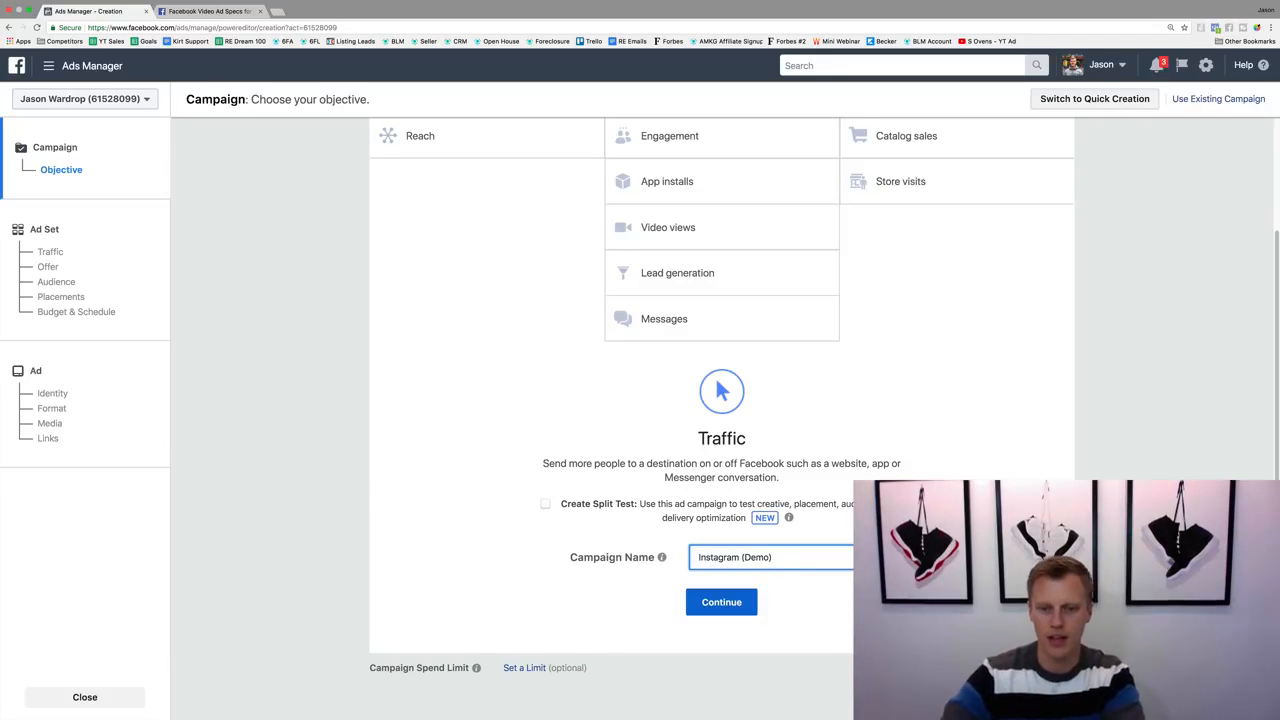
{"action": "left_click", "coordinate": [711, 603]}
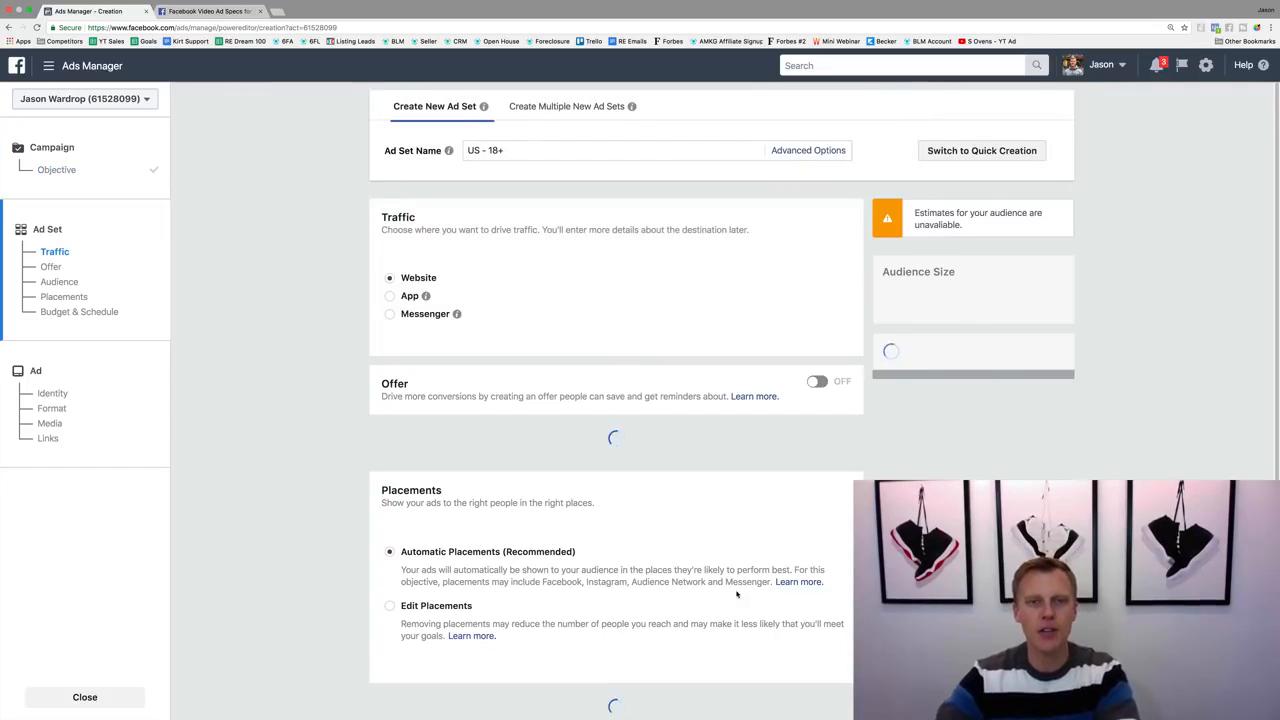
Rename the ad set as "Instagram Advertising (Demo)"
{"action": "left_click_drag", "start_coordinate": [528, 149], "coordinate": [459, 151]}
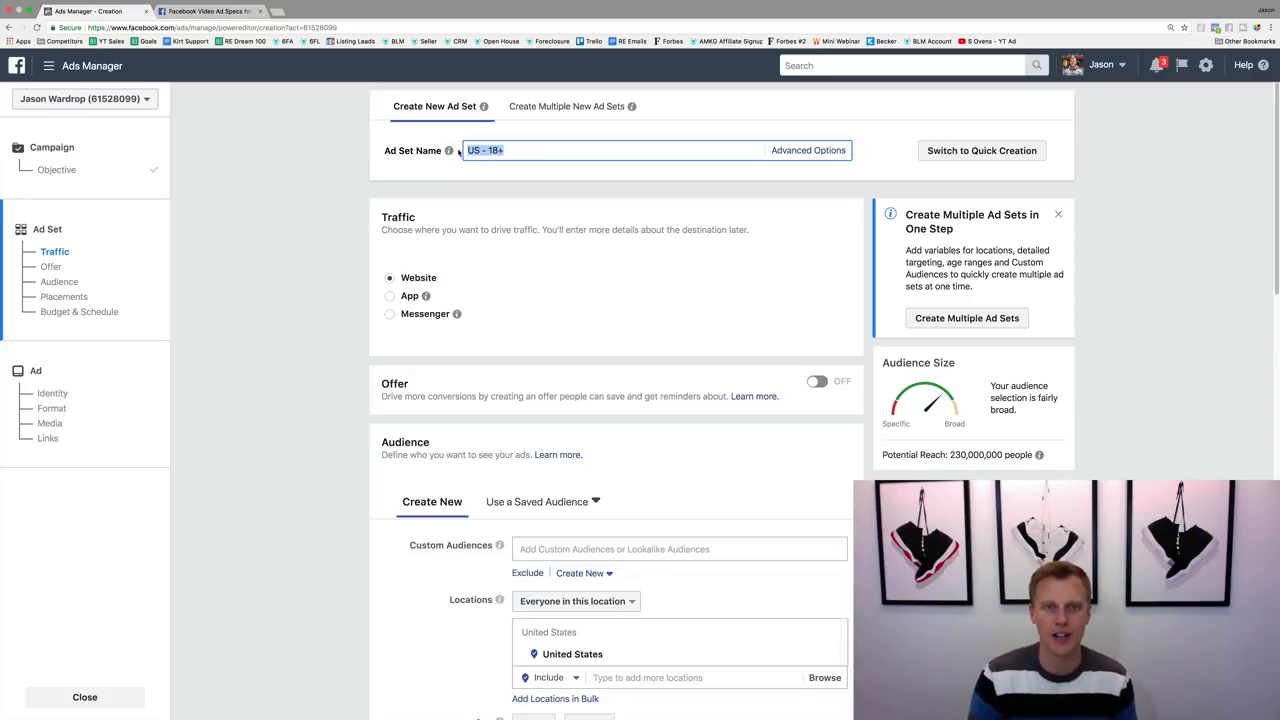
{"action": "type", "text": "Insta"}
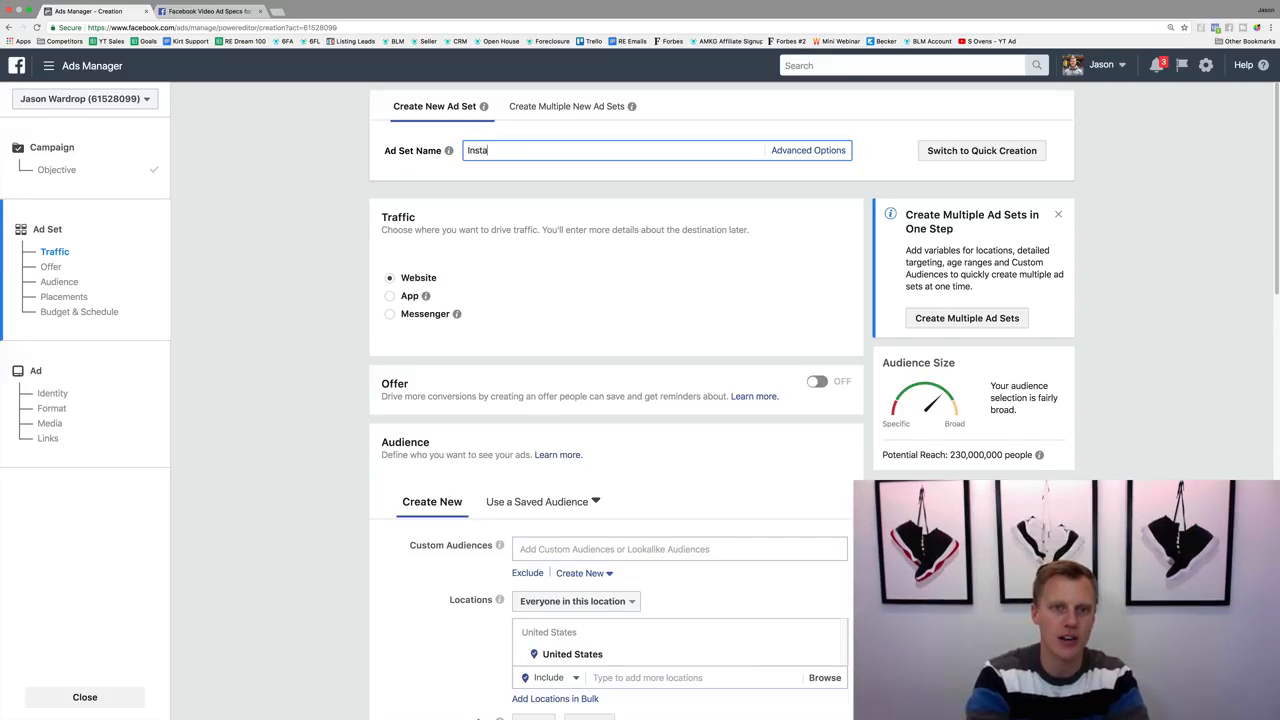
{"action": "type", "text": "gram Advertis"}
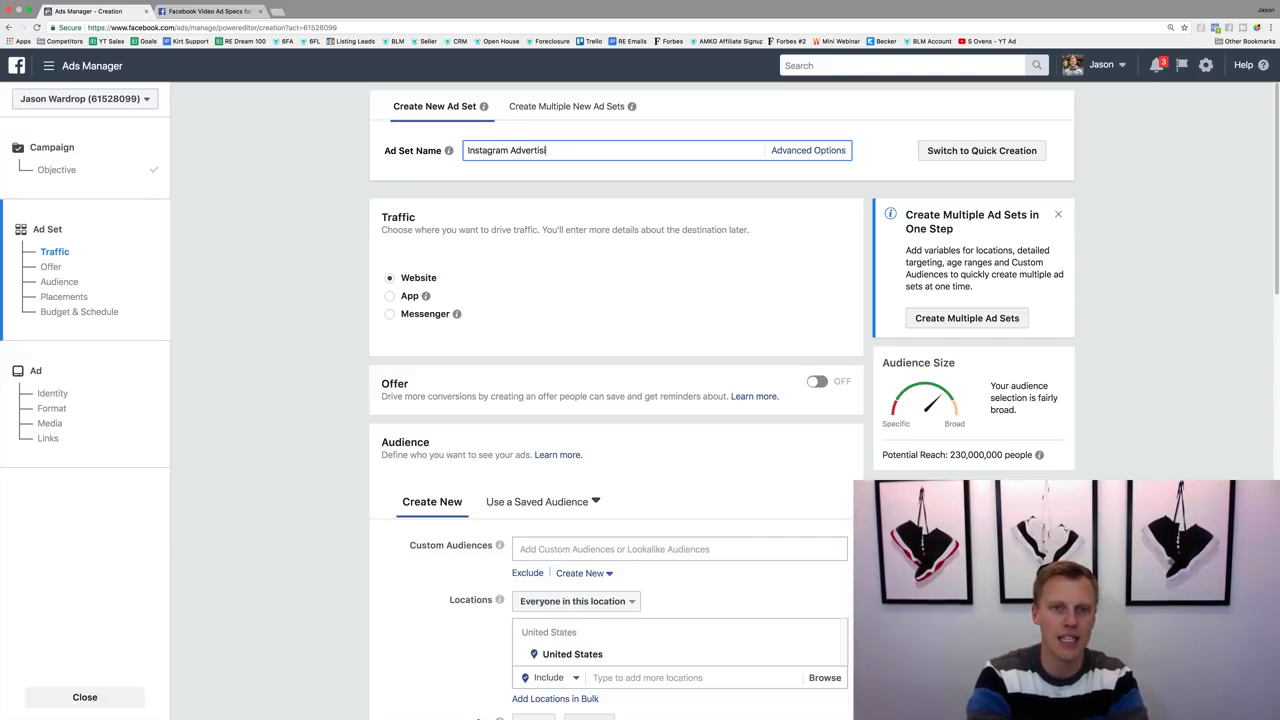
{"action": "type", "text": "ing (Demo"}
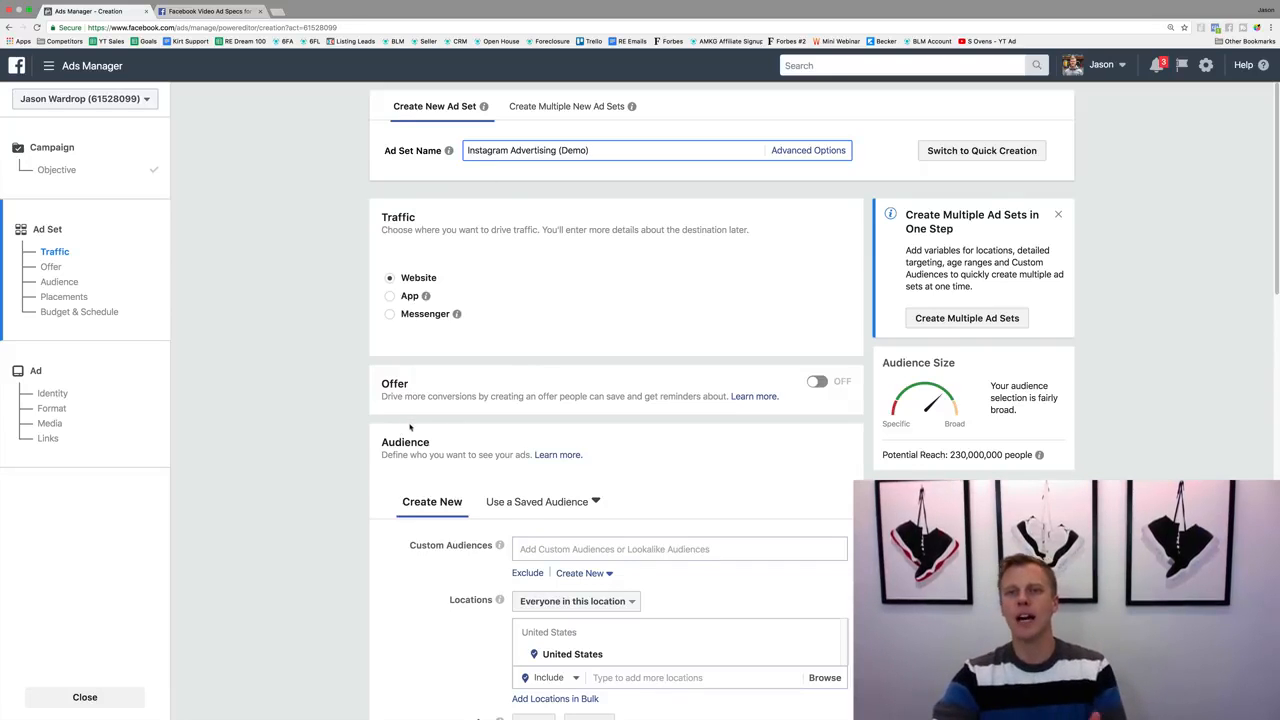
Replace United States with New York, New York as the audience location and set its radius to 10 mi
{"action": "scroll", "coordinate": [409, 427], "scroll_direction": "down", "scroll_amount": 3}
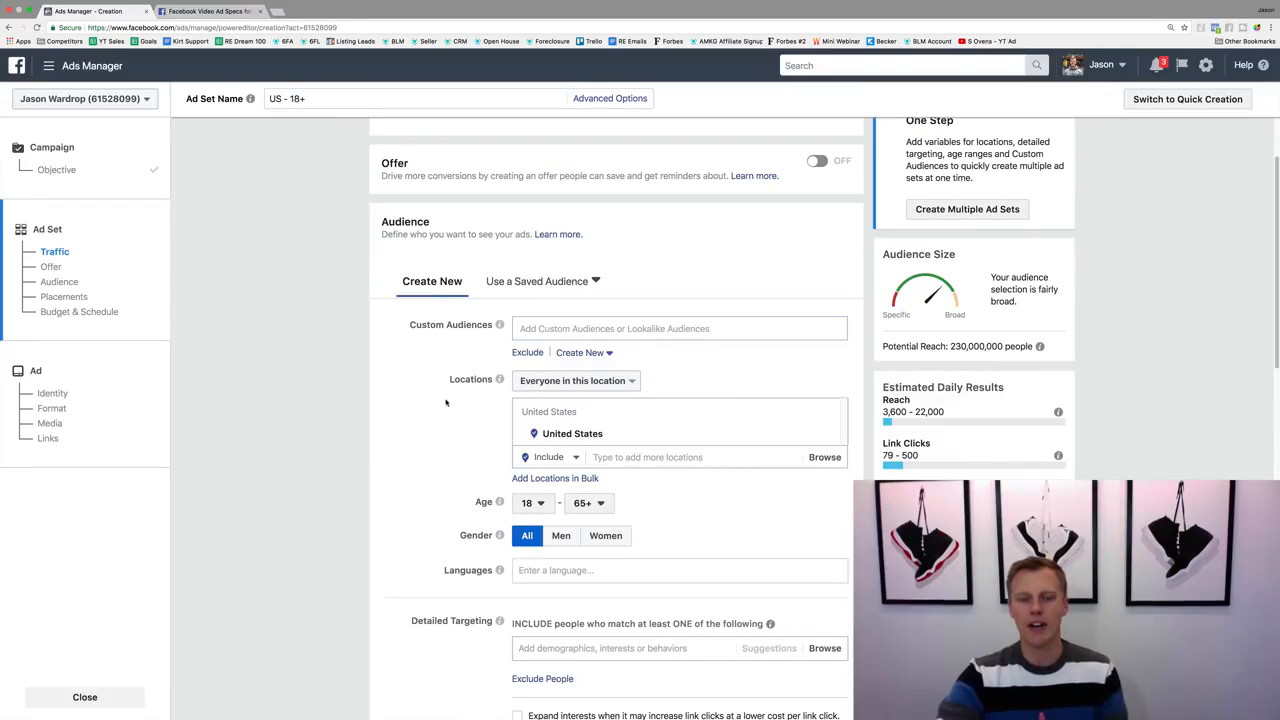
{"action": "scroll", "coordinate": [446, 399], "scroll_direction": "down", "scroll_amount": 1}
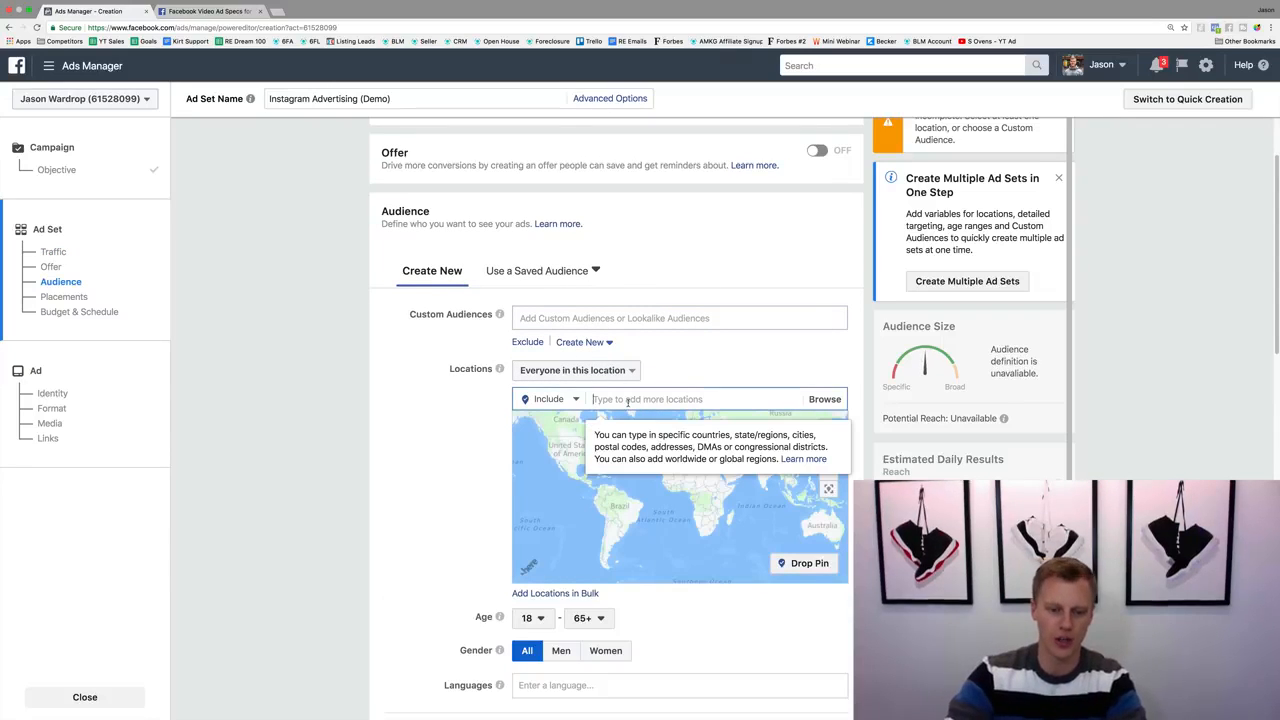
{"action": "type", "text": "N"}
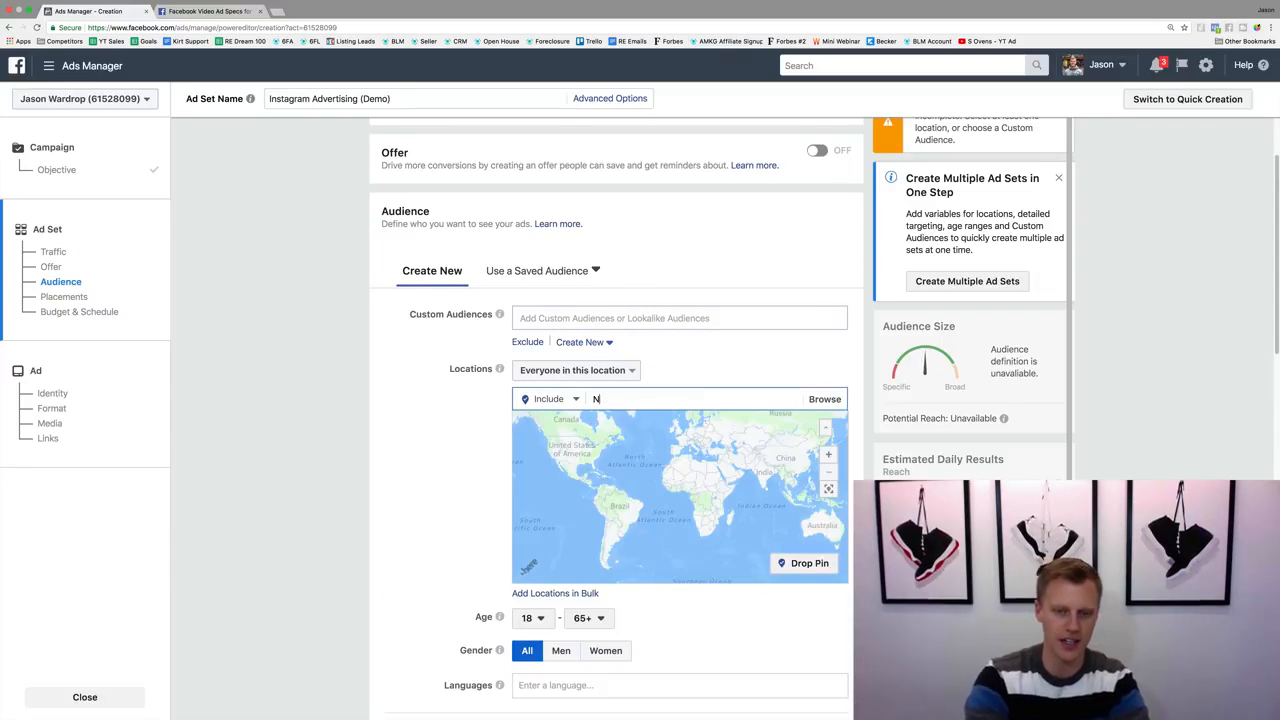
{"action": "type", "text": "ew York City"}
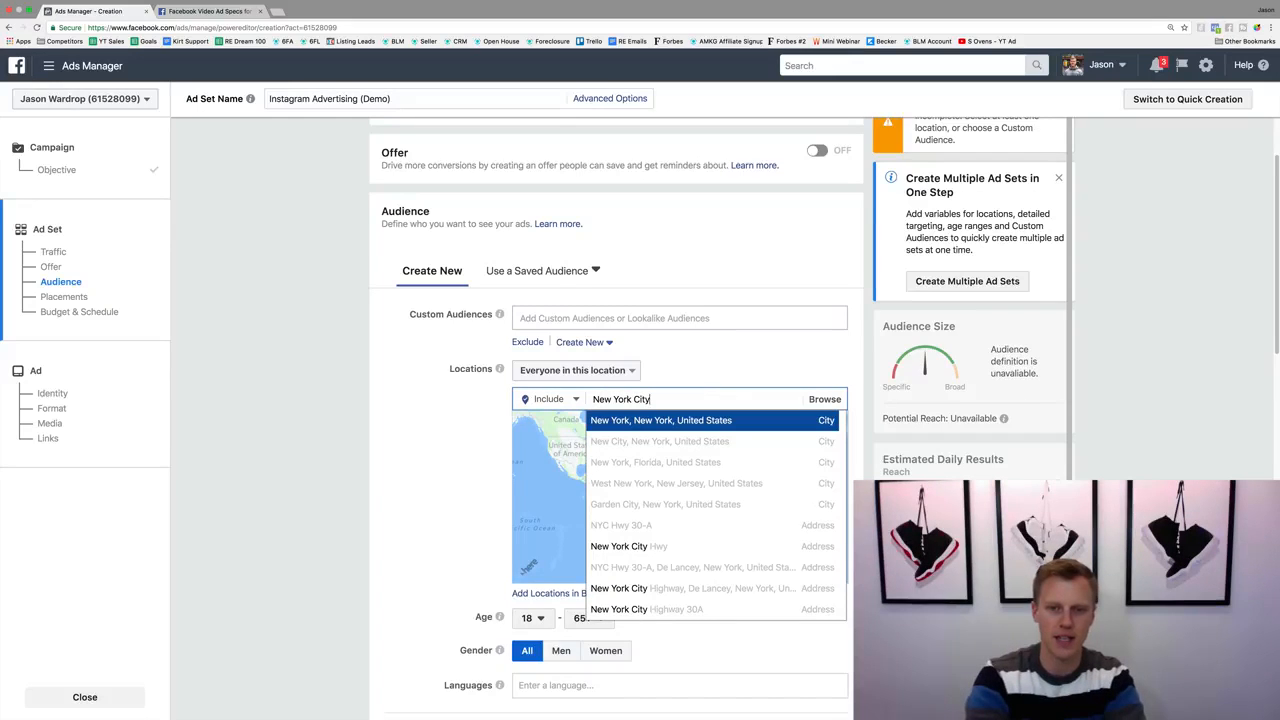
{"action": "left_click", "coordinate": [664, 424]}
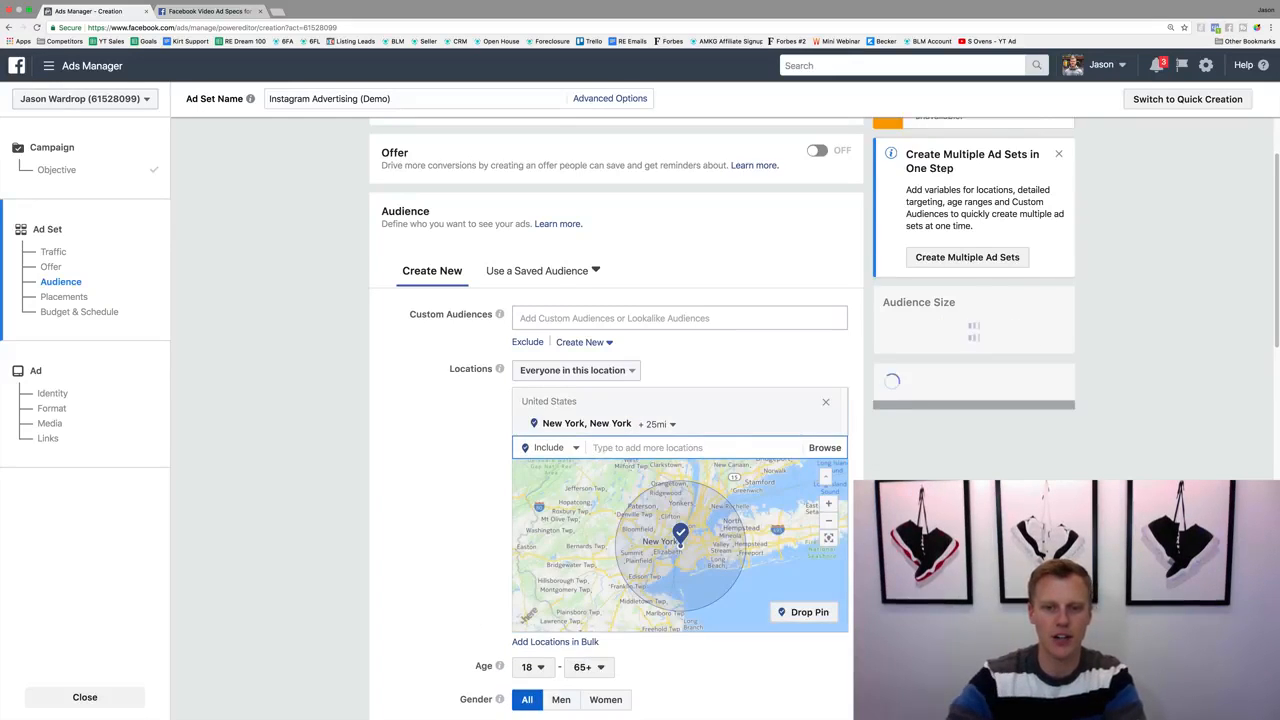
{"action": "left_click", "coordinate": [660, 424]}
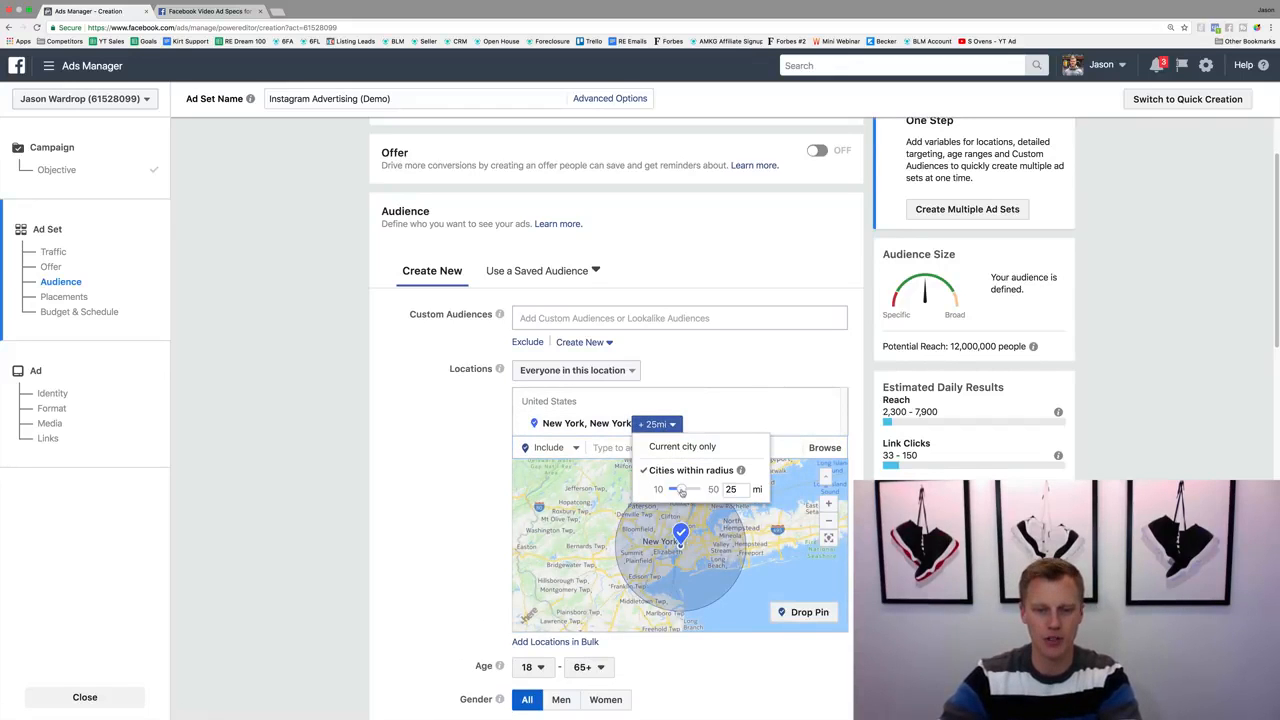
{"action": "left_click", "coordinate": [400, 525]}
{"action": "mouse_move", "coordinate": [978, 362]}
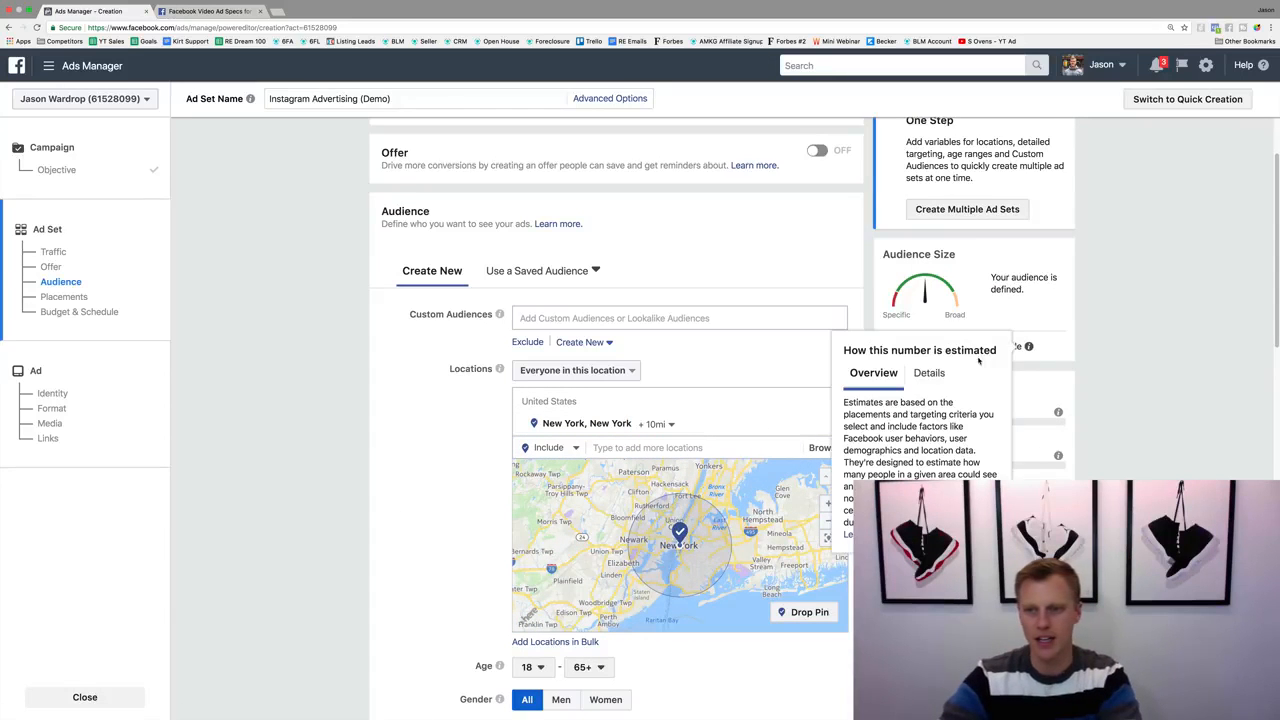
Set the audience's minimum age to 25
{"action": "scroll", "coordinate": [549, 523], "scroll_direction": "down", "scroll_amount": 2}
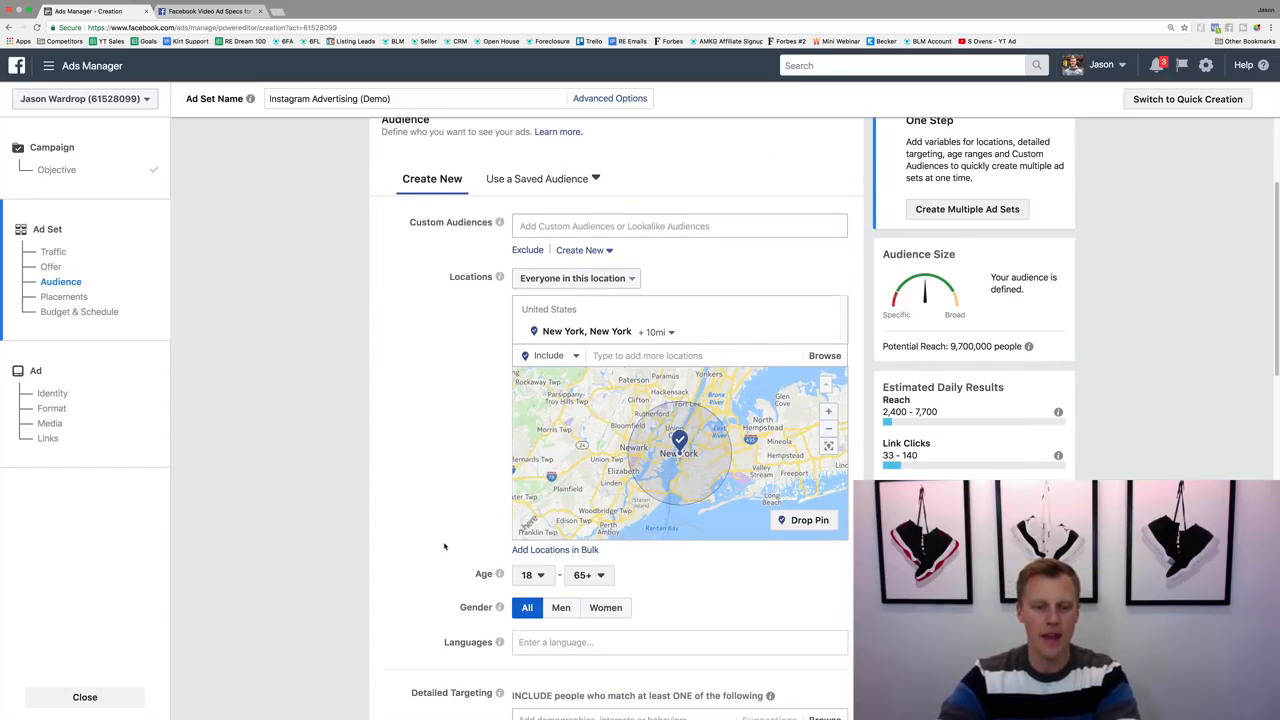
{"action": "left_click", "coordinate": [530, 575]}
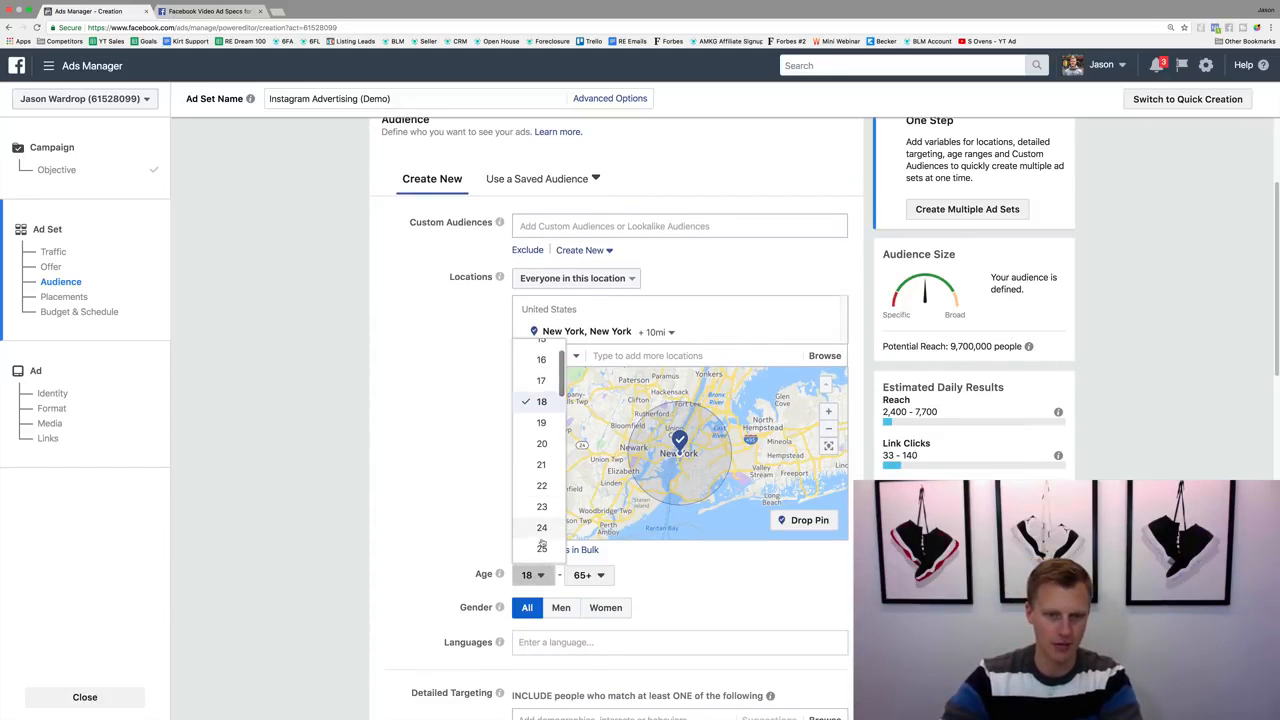
{"action": "left_click", "coordinate": [541, 549]}
Add the Basketball interest to the audience's detailed targeting
{"action": "scroll", "coordinate": [450, 561], "scroll_direction": "down", "scroll_amount": 4}
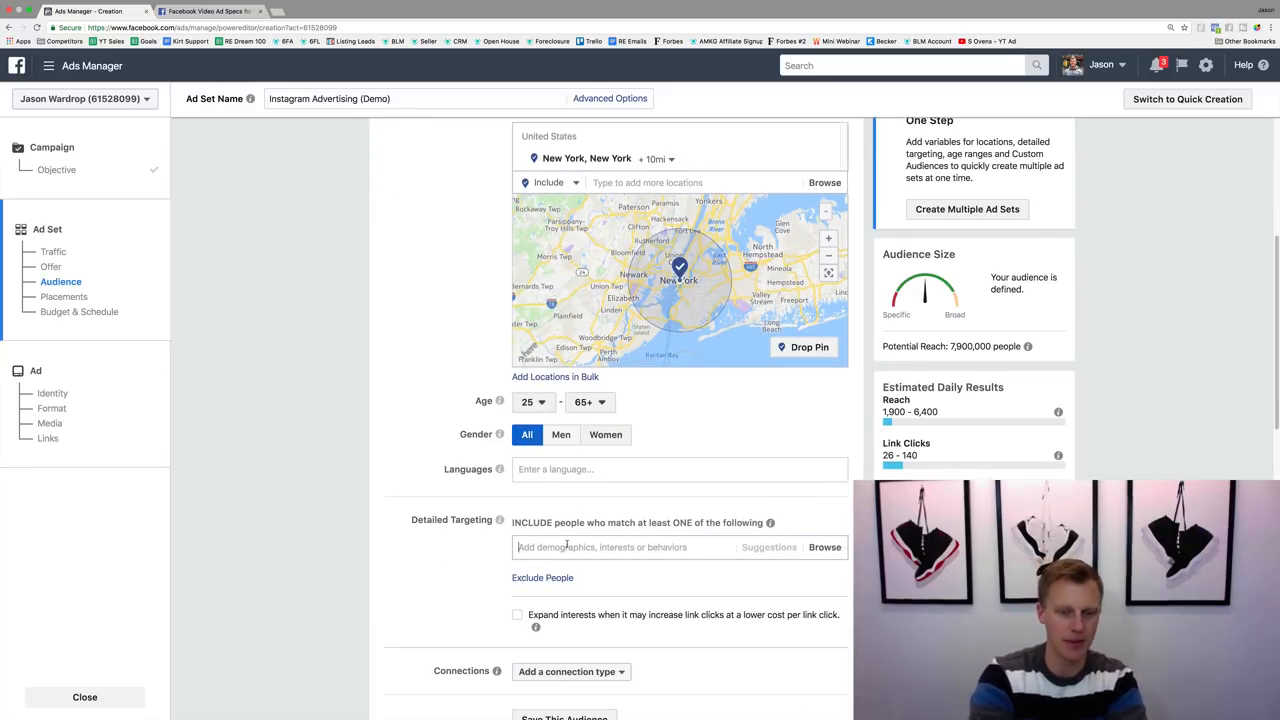
{"action": "type", "text": "Basketball"}
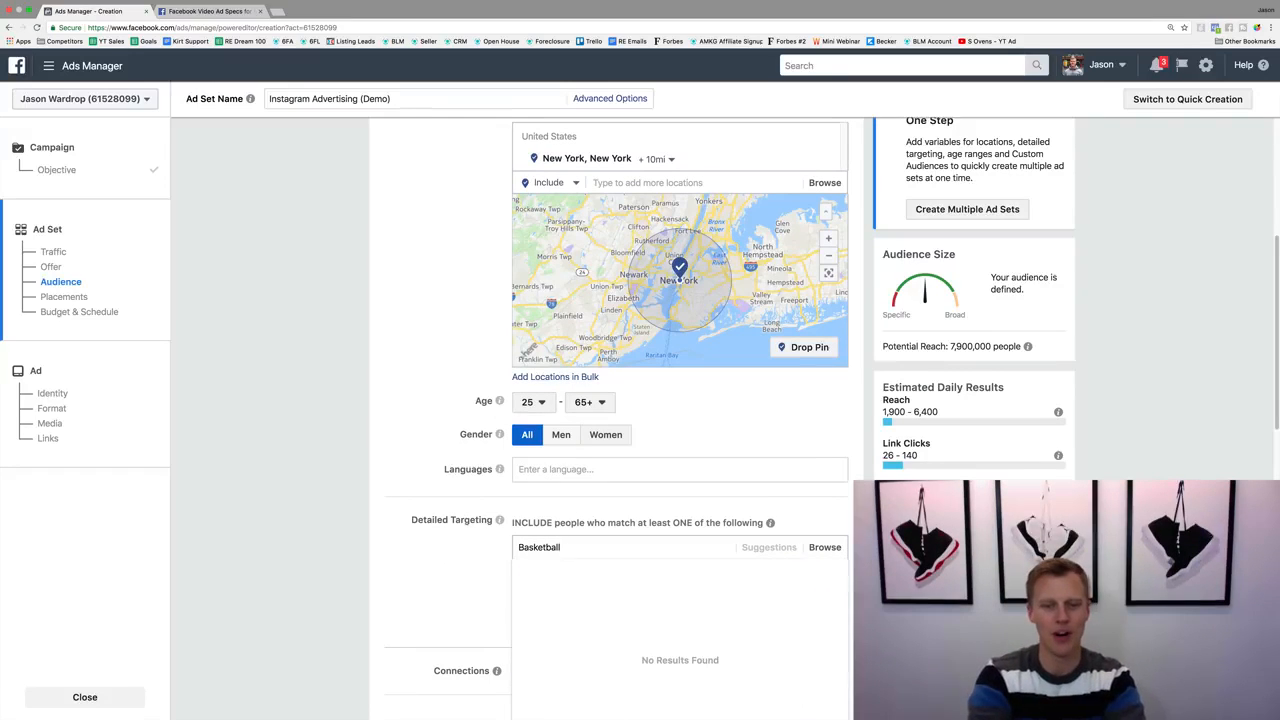
{"action": "key", "text": "Return"}
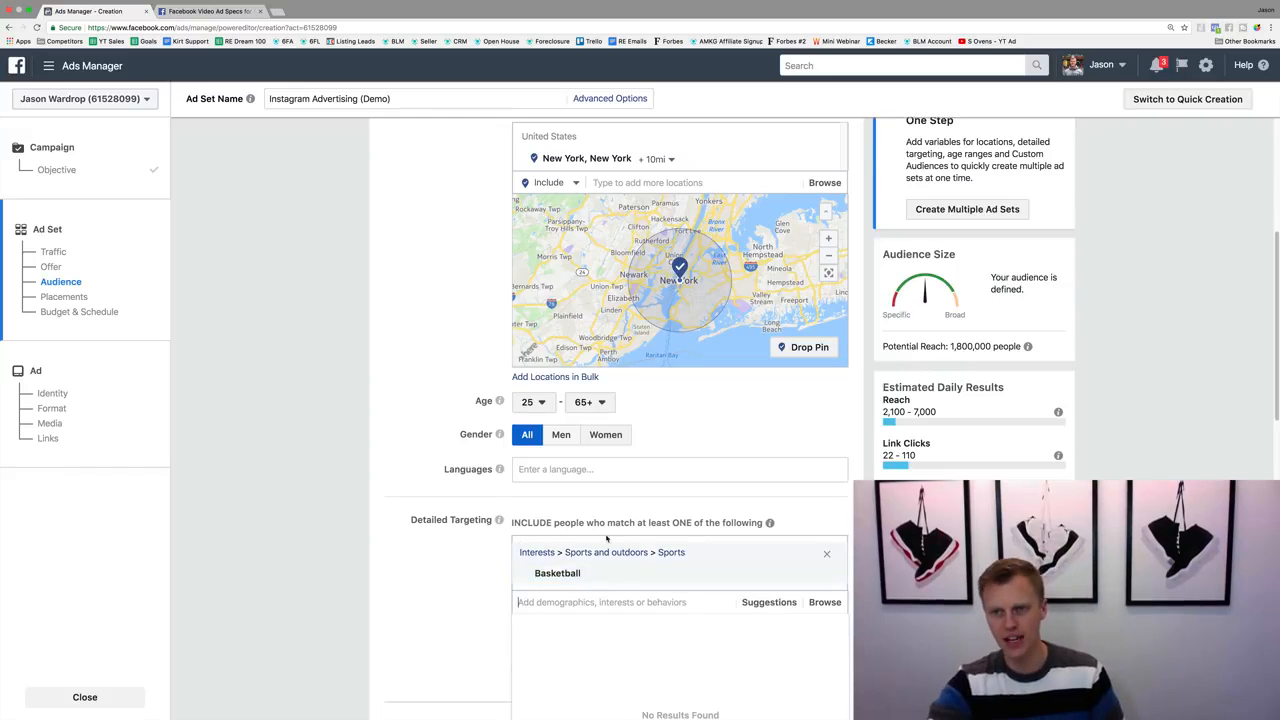
{"action": "left_click_drag", "start_coordinate": [949, 346], "coordinate": [1030, 346]}
{"action": "left_click", "coordinate": [1080, 363]}
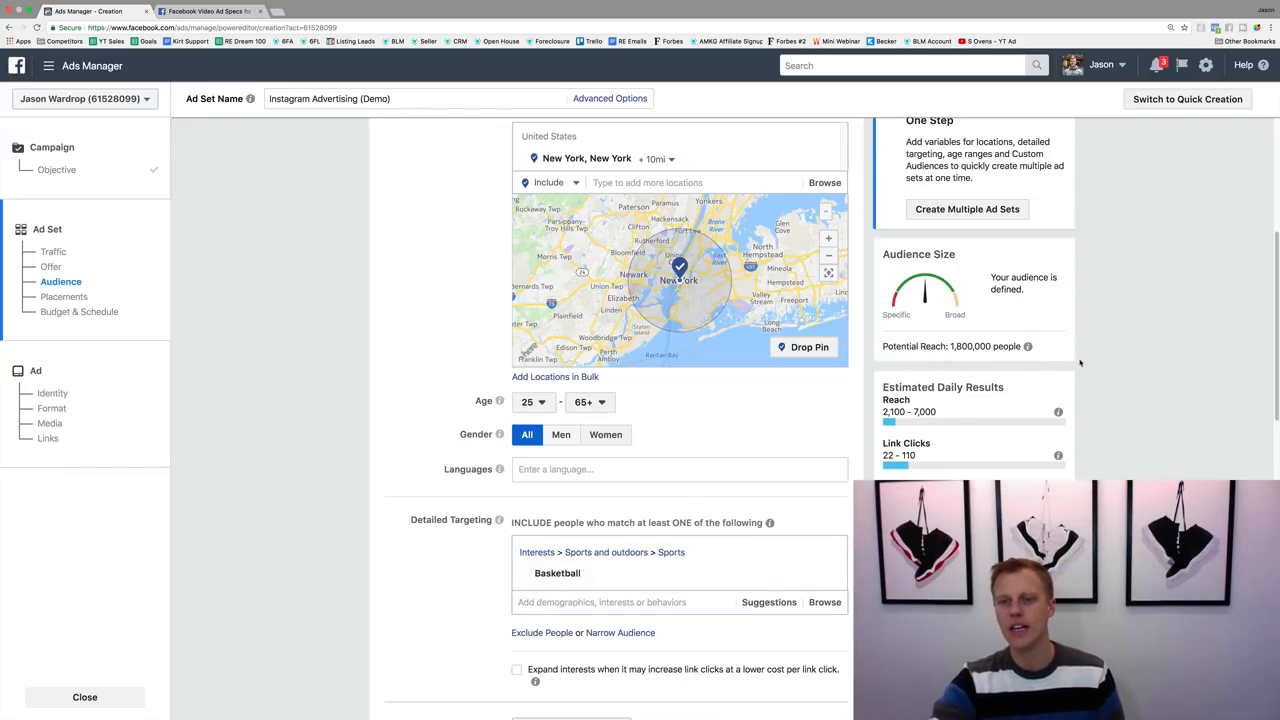
Switch the ad set from automatic placements to Edit Placements
{"action": "scroll", "coordinate": [430, 557], "scroll_direction": "down", "scroll_amount": 5}
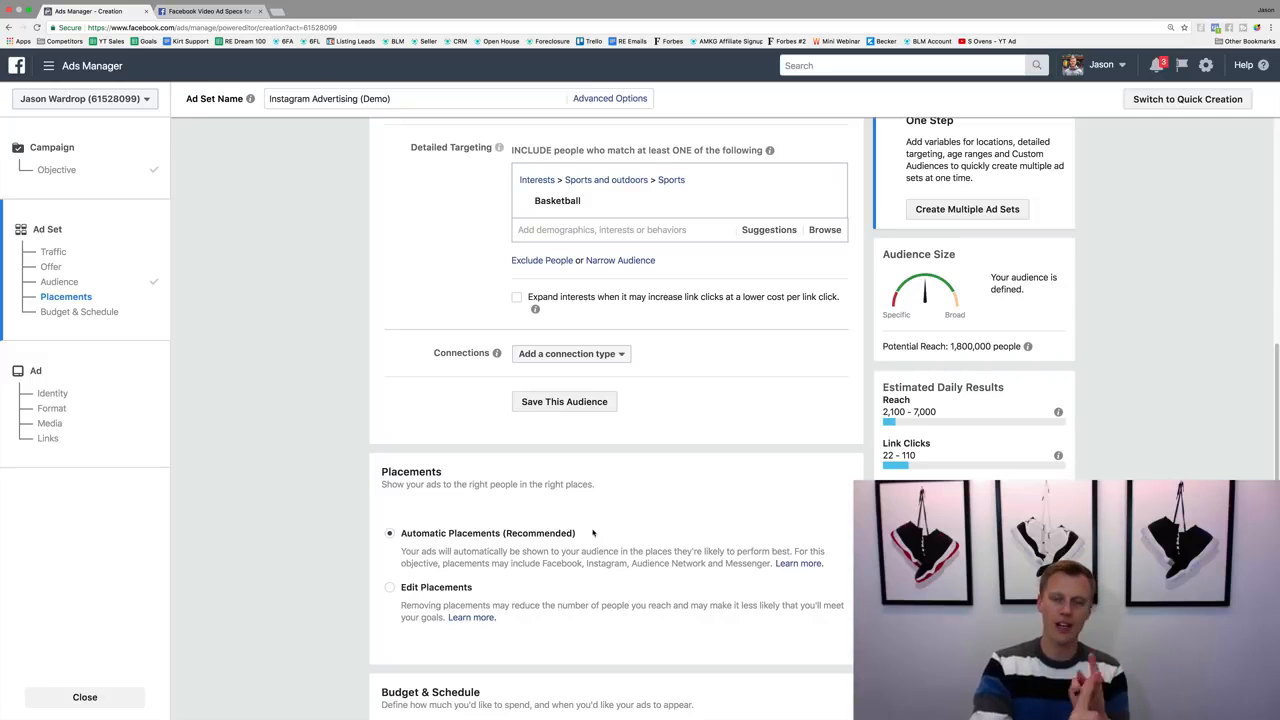
{"action": "left_click", "coordinate": [390, 590]}
{"action": "scroll", "coordinate": [340, 570], "scroll_direction": "down", "scroll_amount": 2}
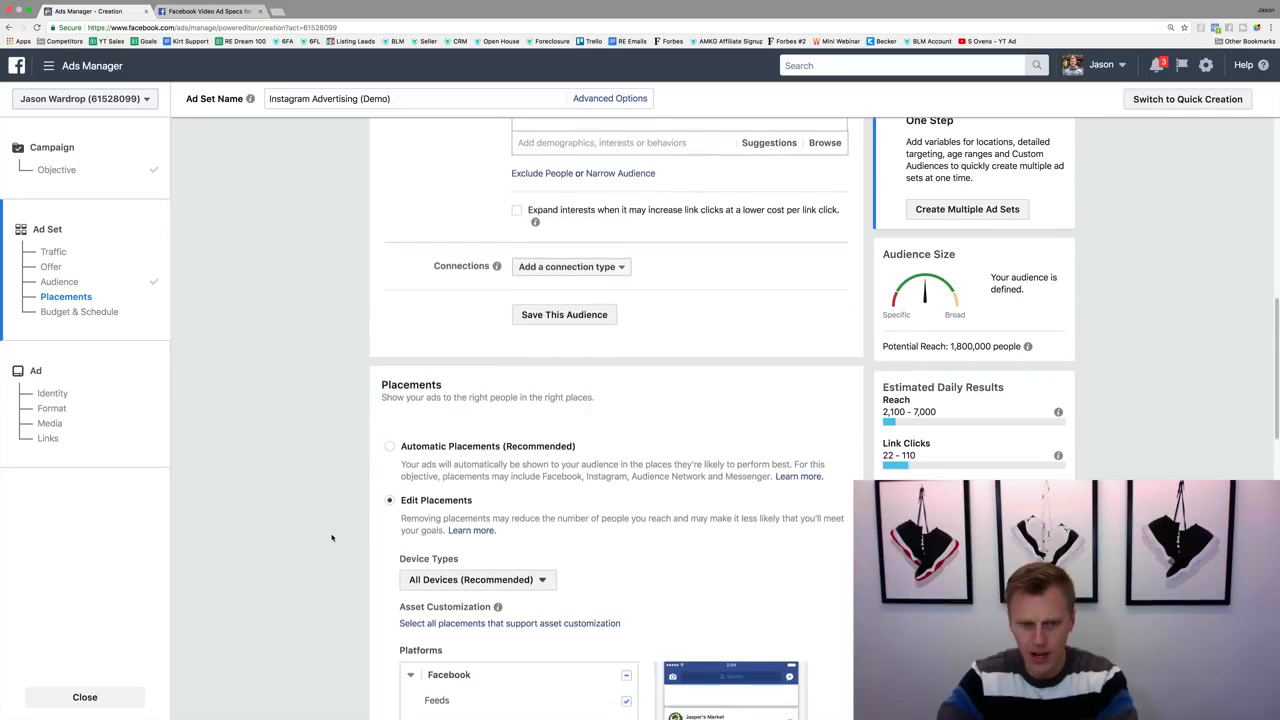
Try the Mobile Only and Desktop Only device types, and return to All Devices (Recommended)
{"action": "scroll", "coordinate": [332, 538], "scroll_direction": "down", "scroll_amount": 4}
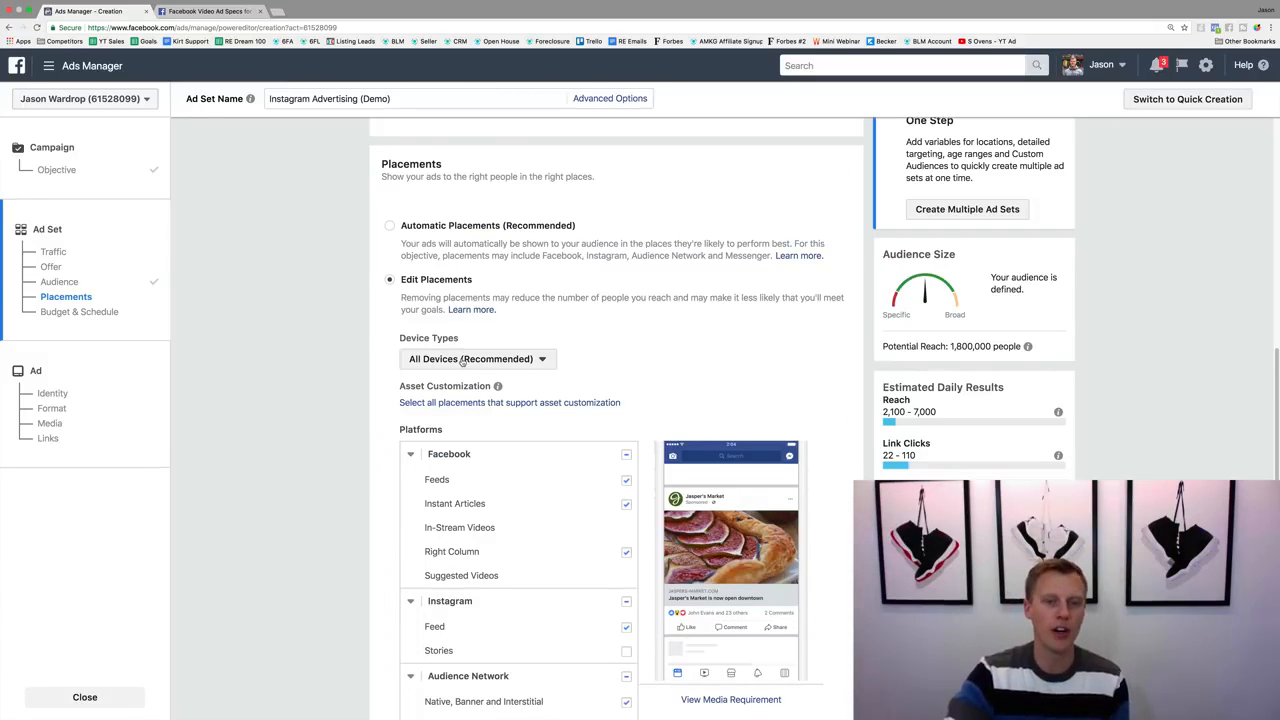
{"action": "left_click", "coordinate": [462, 360]}
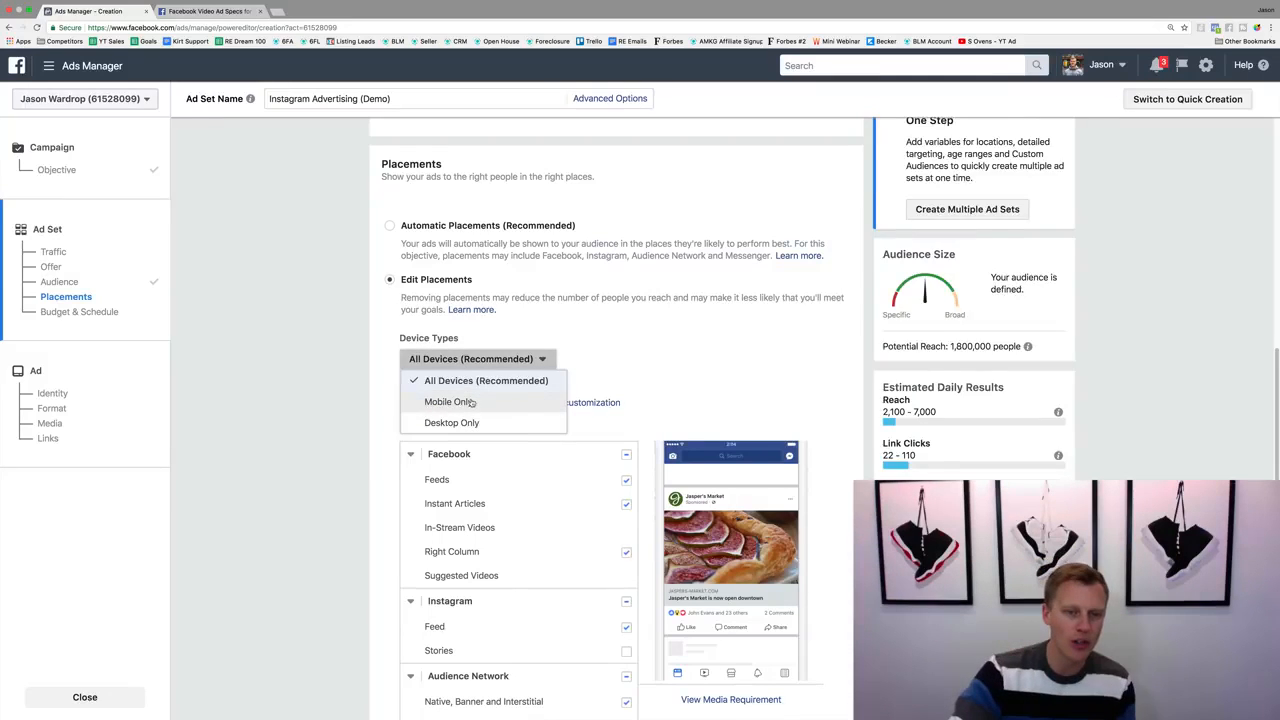
{"action": "left_click", "coordinate": [471, 401]}
{"action": "left_click", "coordinate": [470, 364]}
{"action": "left_click", "coordinate": [462, 423]}
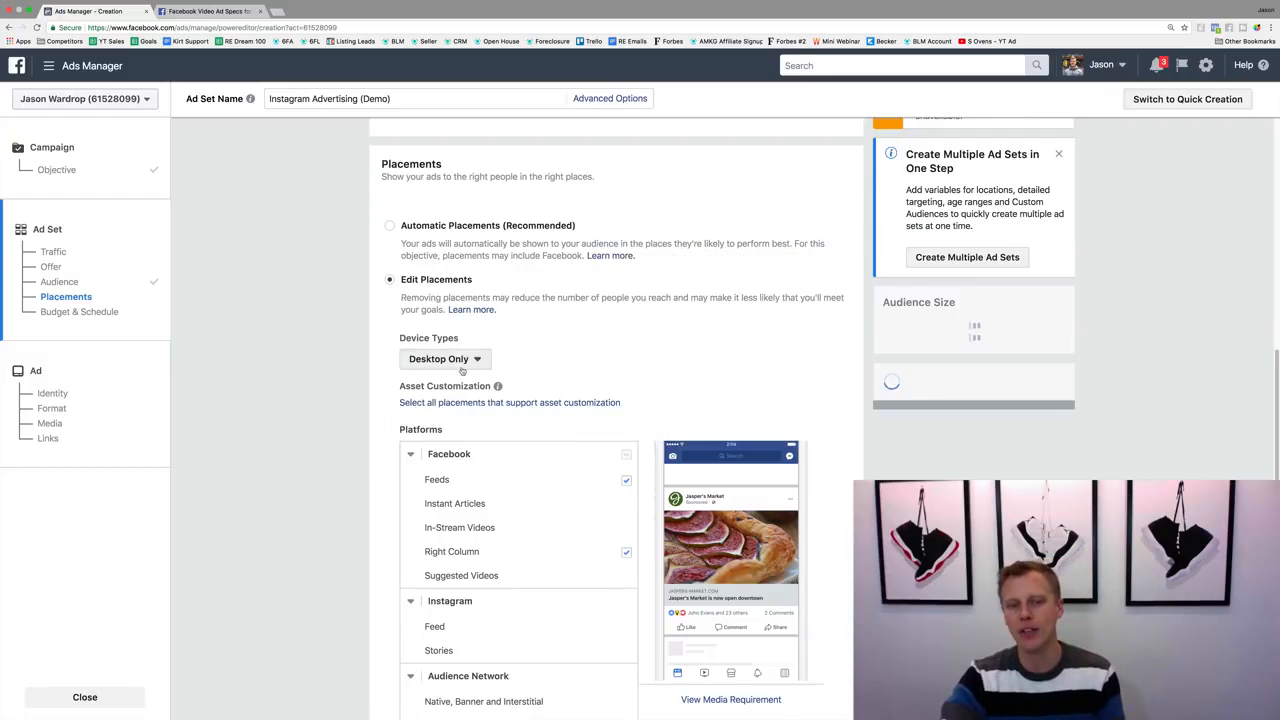
{"action": "left_click", "coordinate": [463, 358]}
{"action": "left_click", "coordinate": [465, 381]}
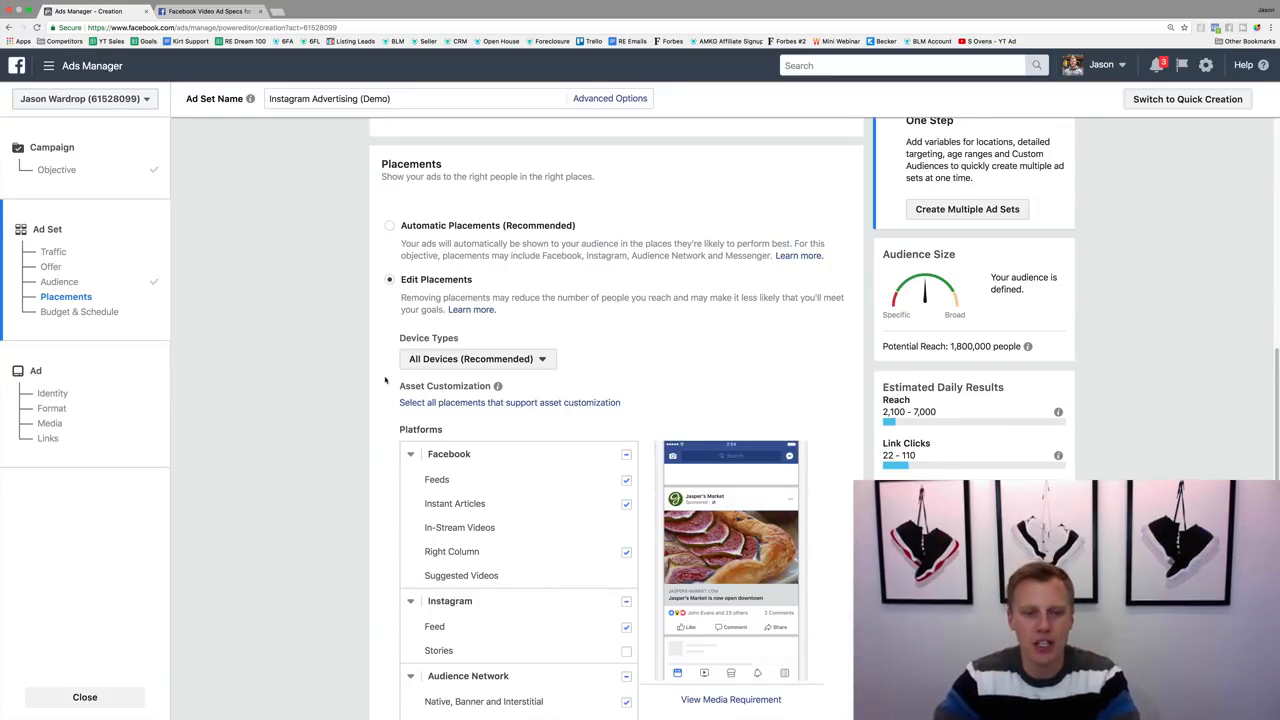
Remove the Facebook, Audience Network and Messenger platforms from the placements, keeping only Instagram
{"action": "scroll", "coordinate": [400, 385], "scroll_direction": "down", "scroll_amount": 3}
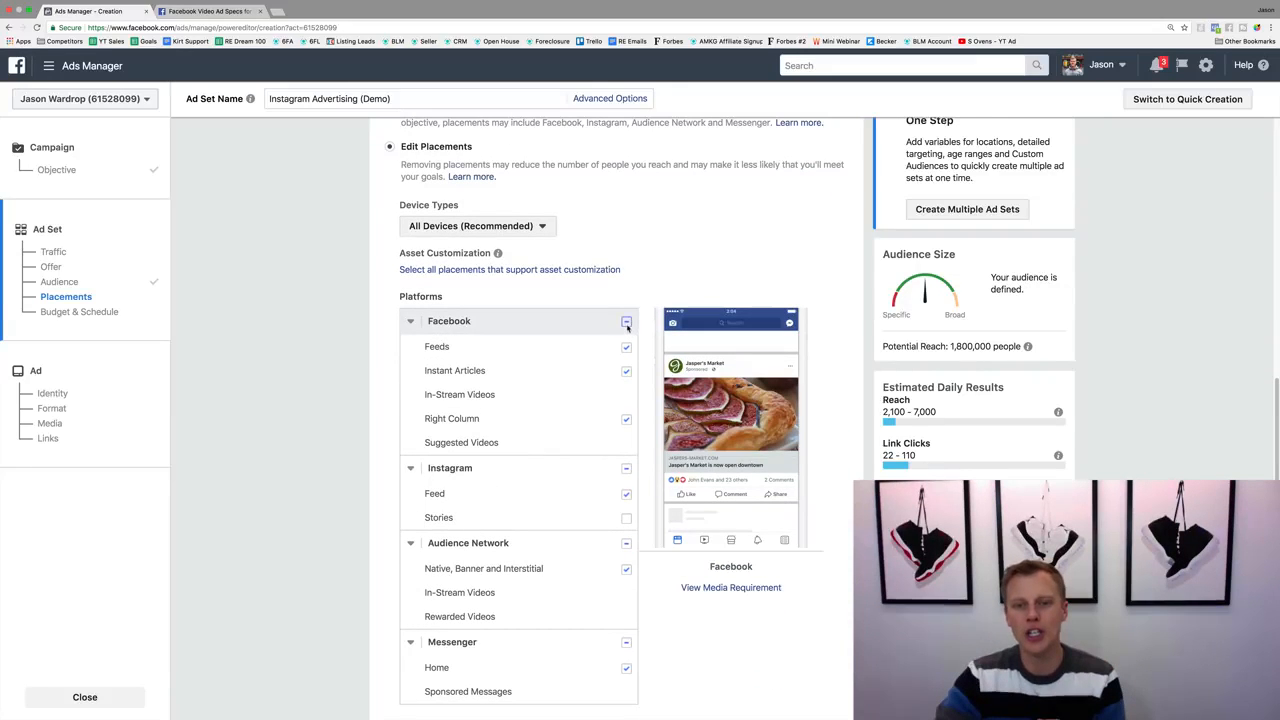
{"action": "left_click", "coordinate": [626, 322]}
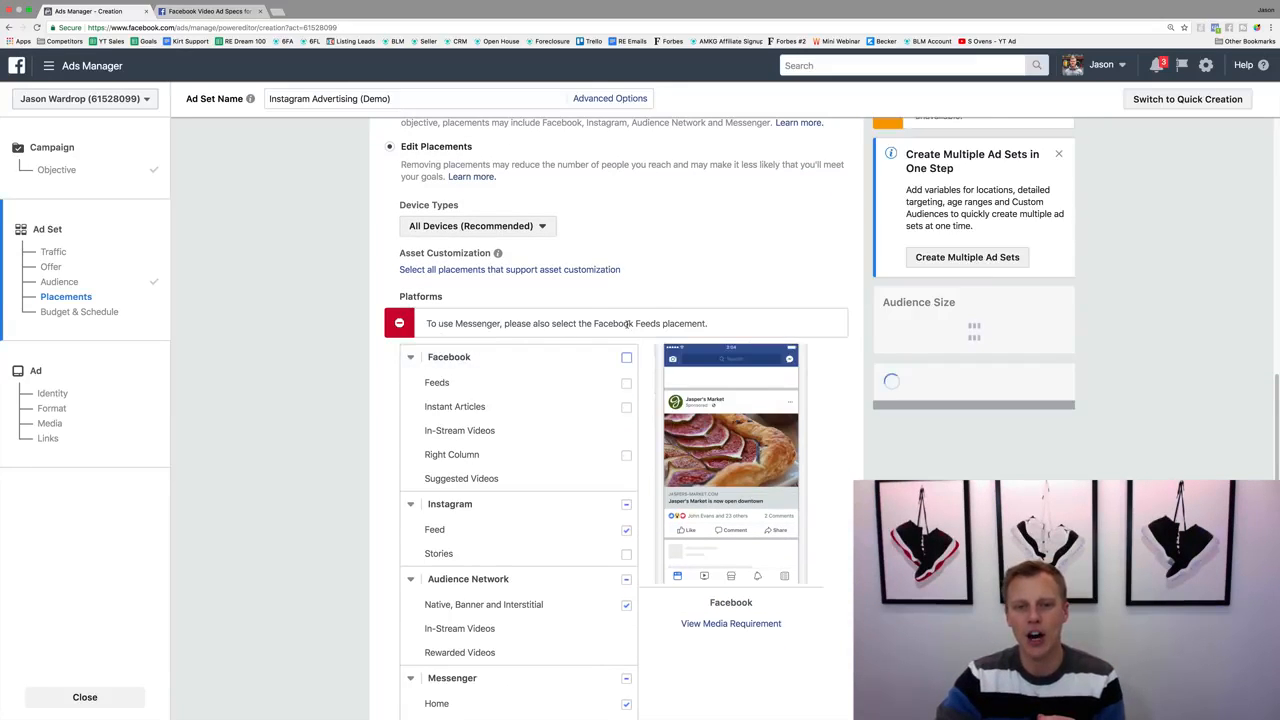
{"action": "left_click", "coordinate": [626, 580]}
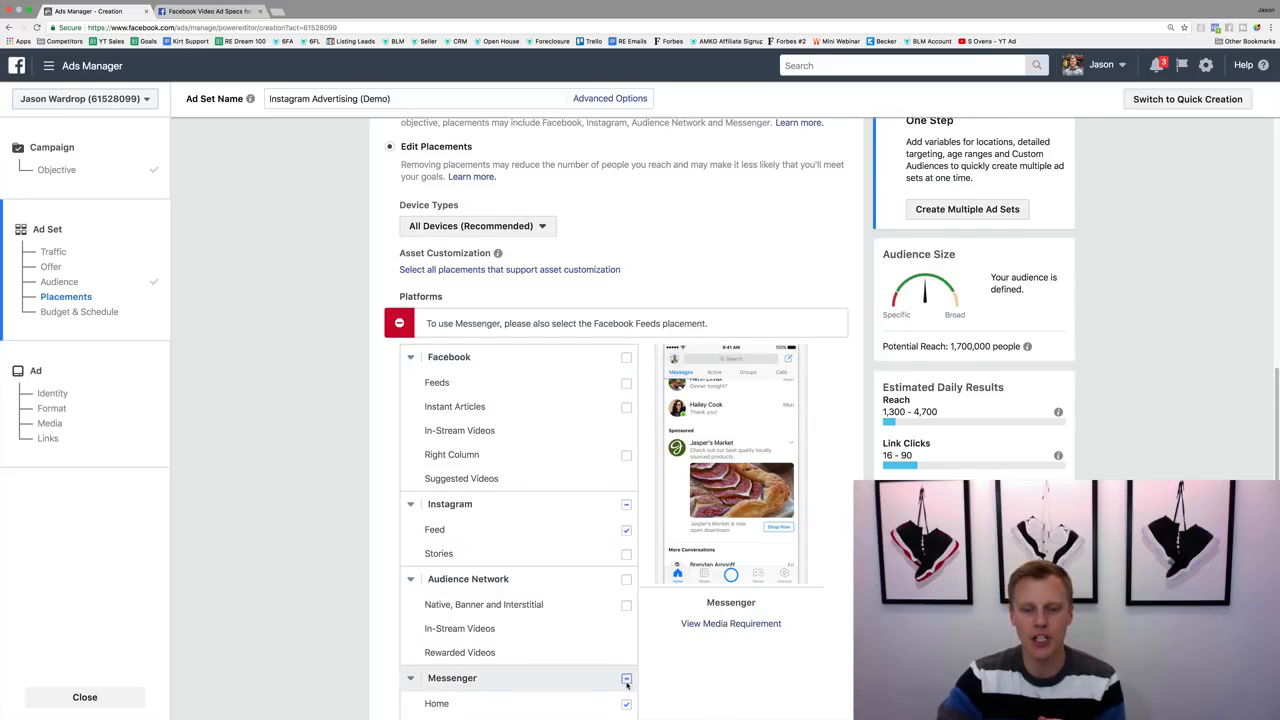
{"action": "left_click", "coordinate": [626, 679]}
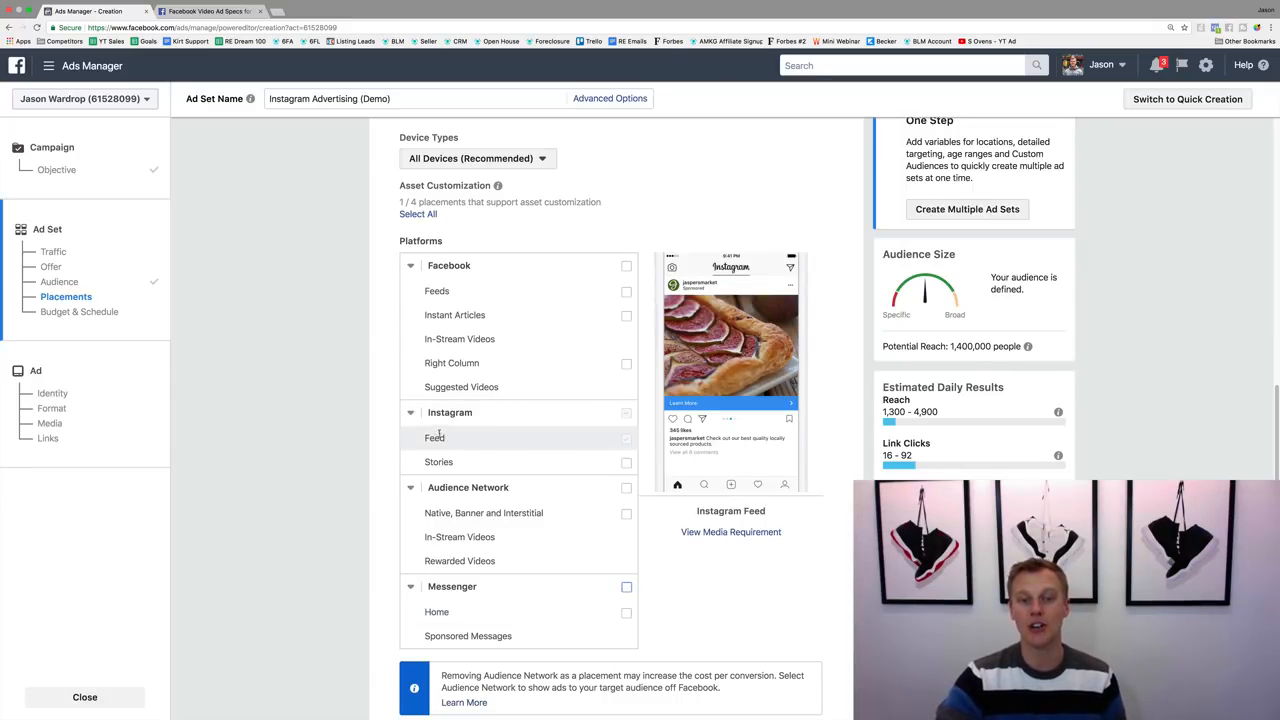
In the Facebook video ad specs page, show the Instagram Feed placement and highlight its video length requirement
{"action": "left_click", "coordinate": [228, 14]}
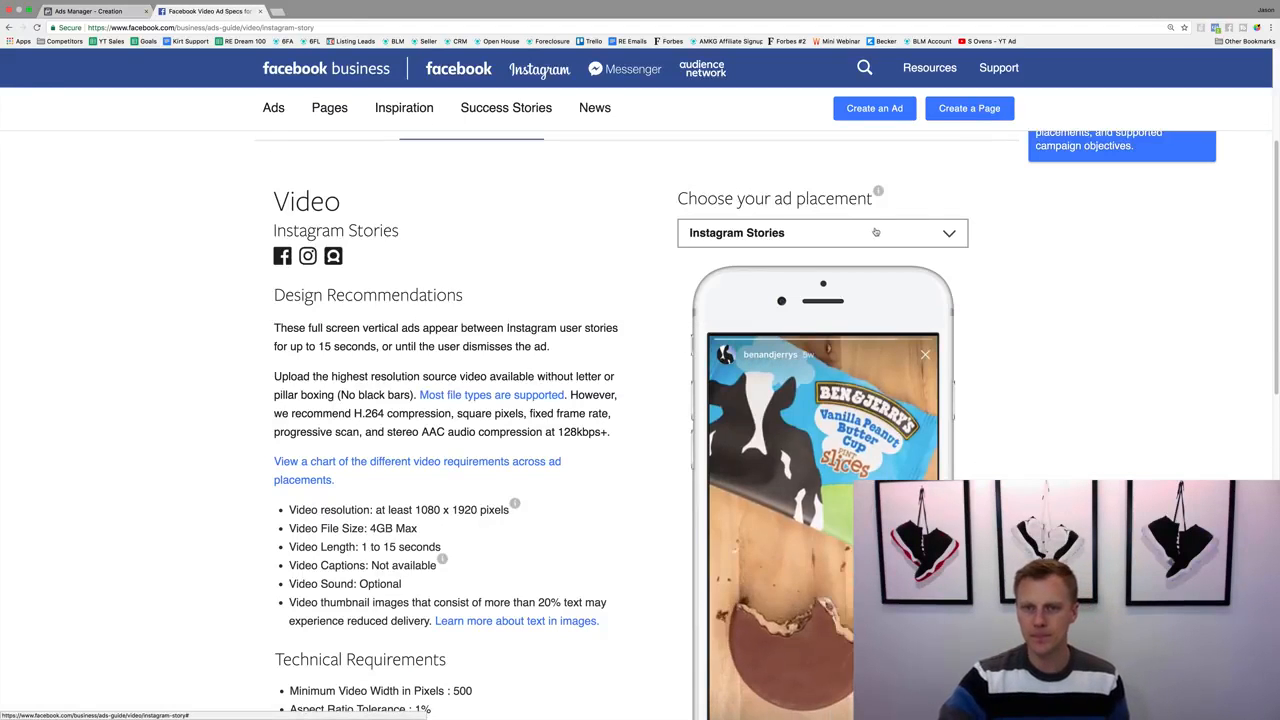
{"action": "left_click", "coordinate": [872, 236]}
{"action": "left_click", "coordinate": [740, 423]}
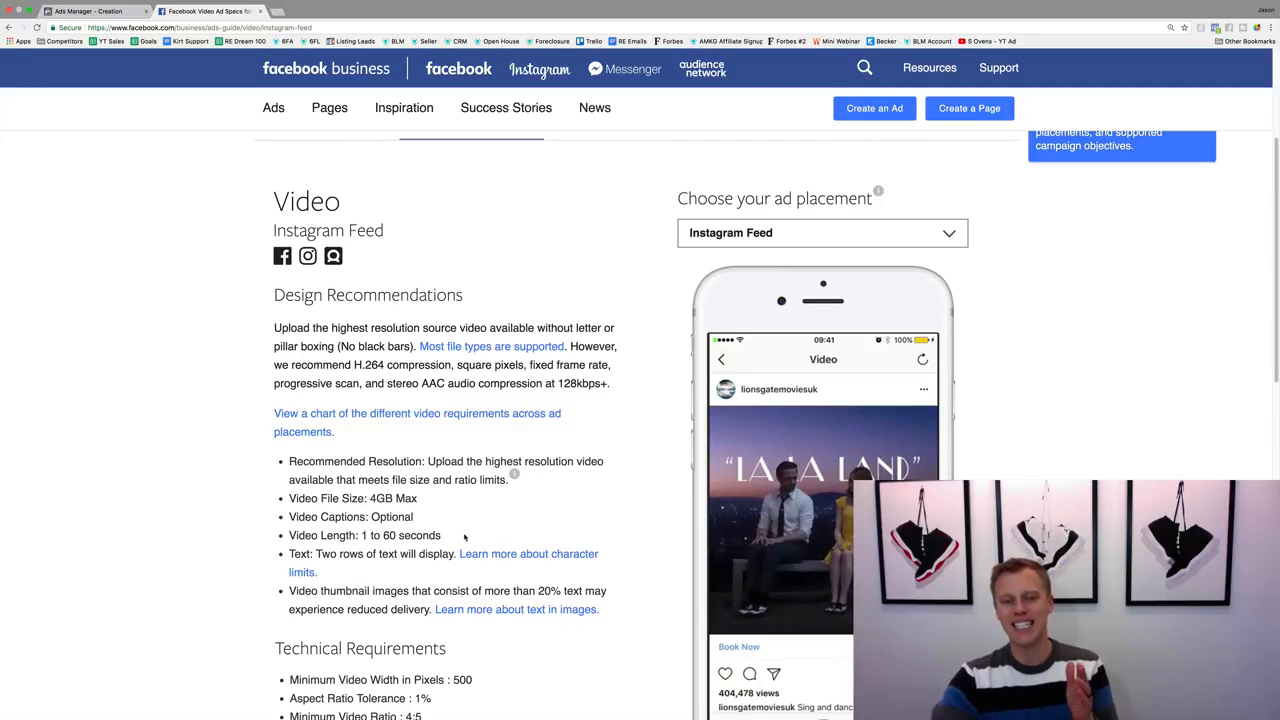
{"action": "left_click_drag", "start_coordinate": [442, 536], "coordinate": [282, 537]}
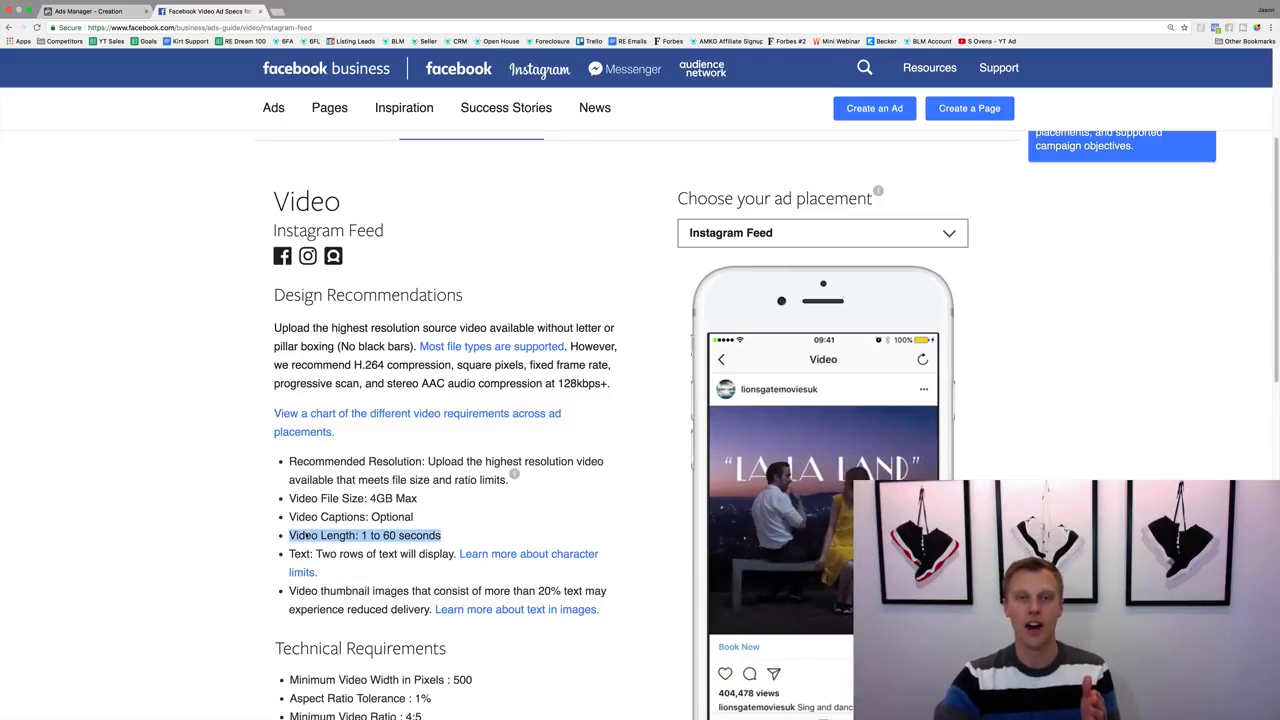
Return to the Ads Manager ad set and include Instagram Stories alongside Feed in the placements
{"action": "left_click", "coordinate": [90, 11]}
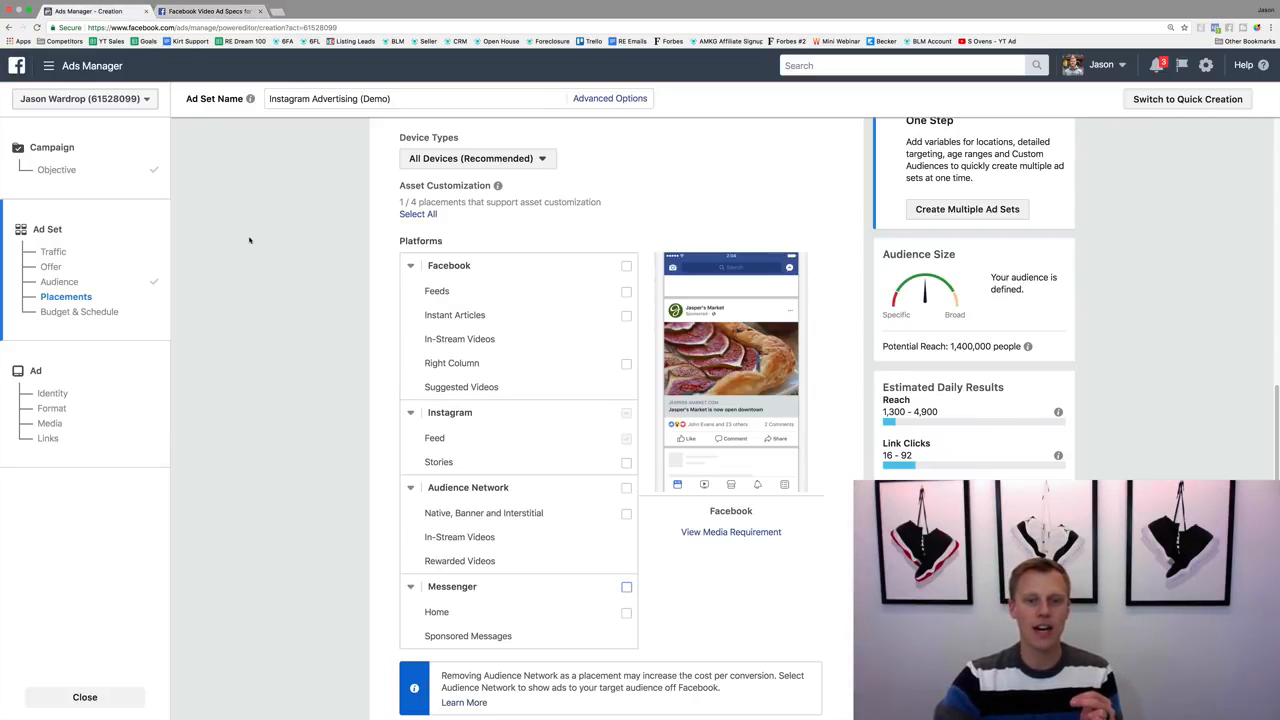
{"action": "left_click", "coordinate": [626, 463]}
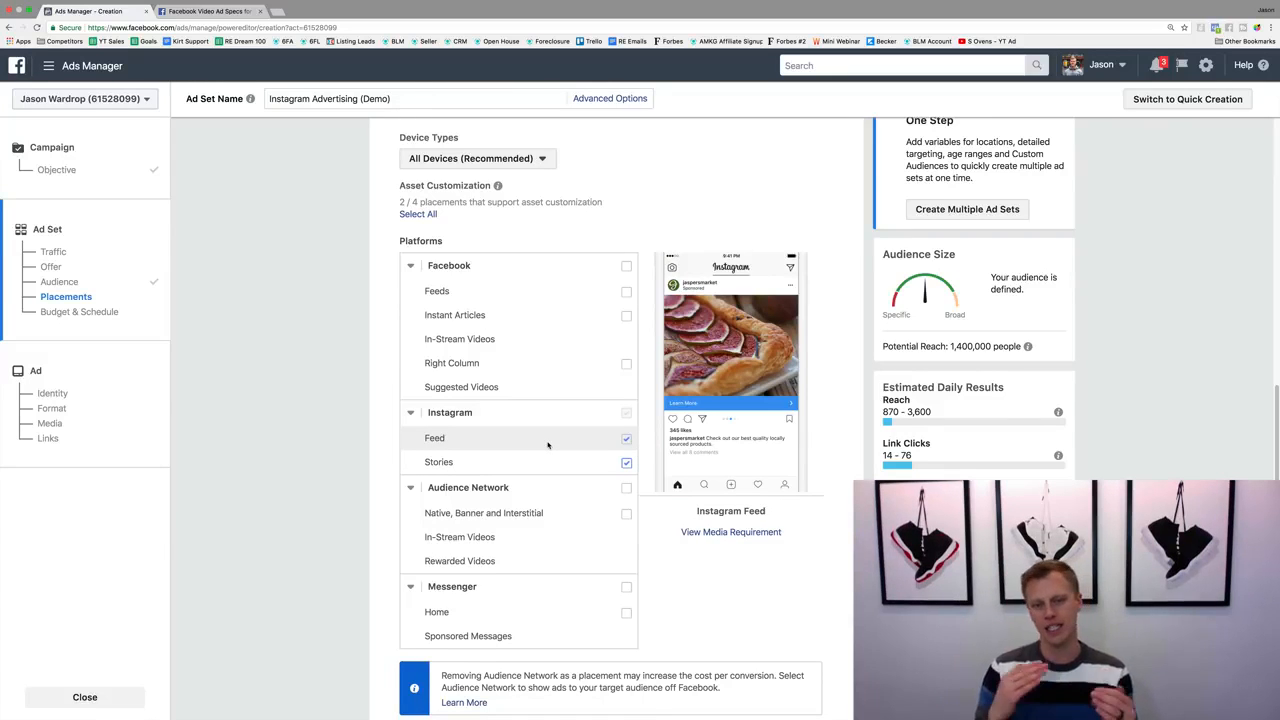
{"action": "left_click", "coordinate": [627, 463]}
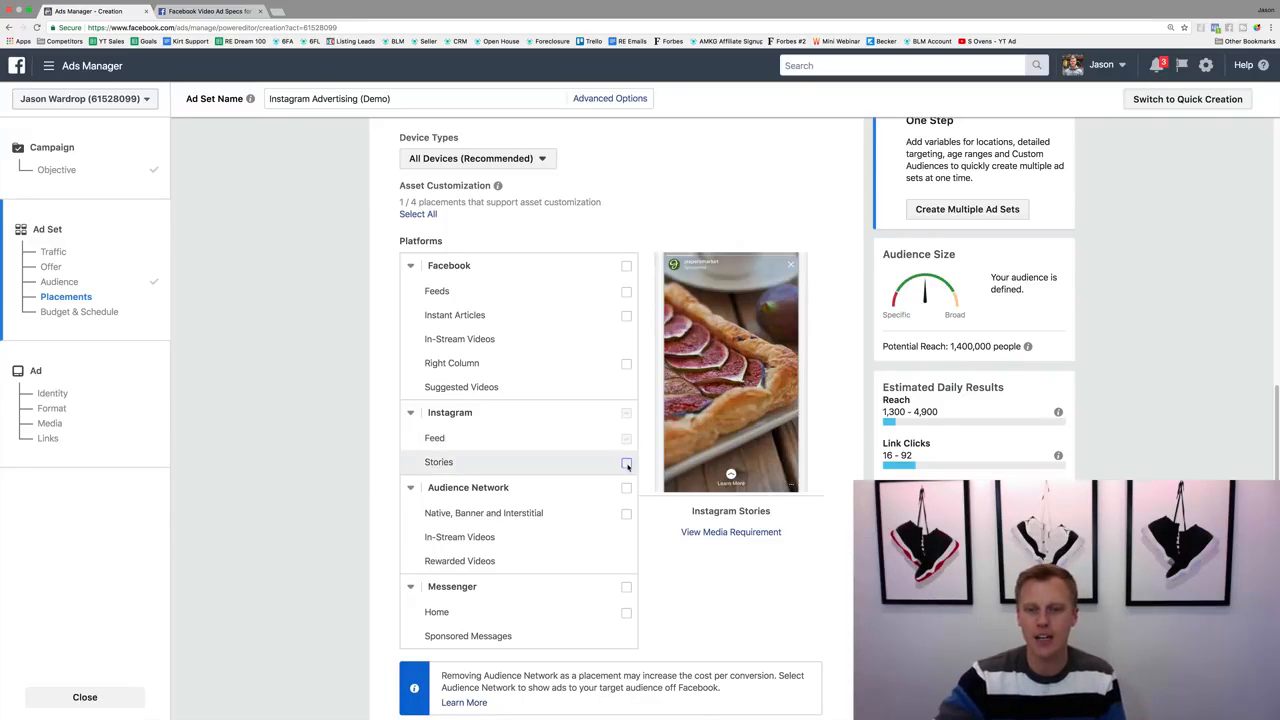
{"action": "left_click", "coordinate": [626, 464]}
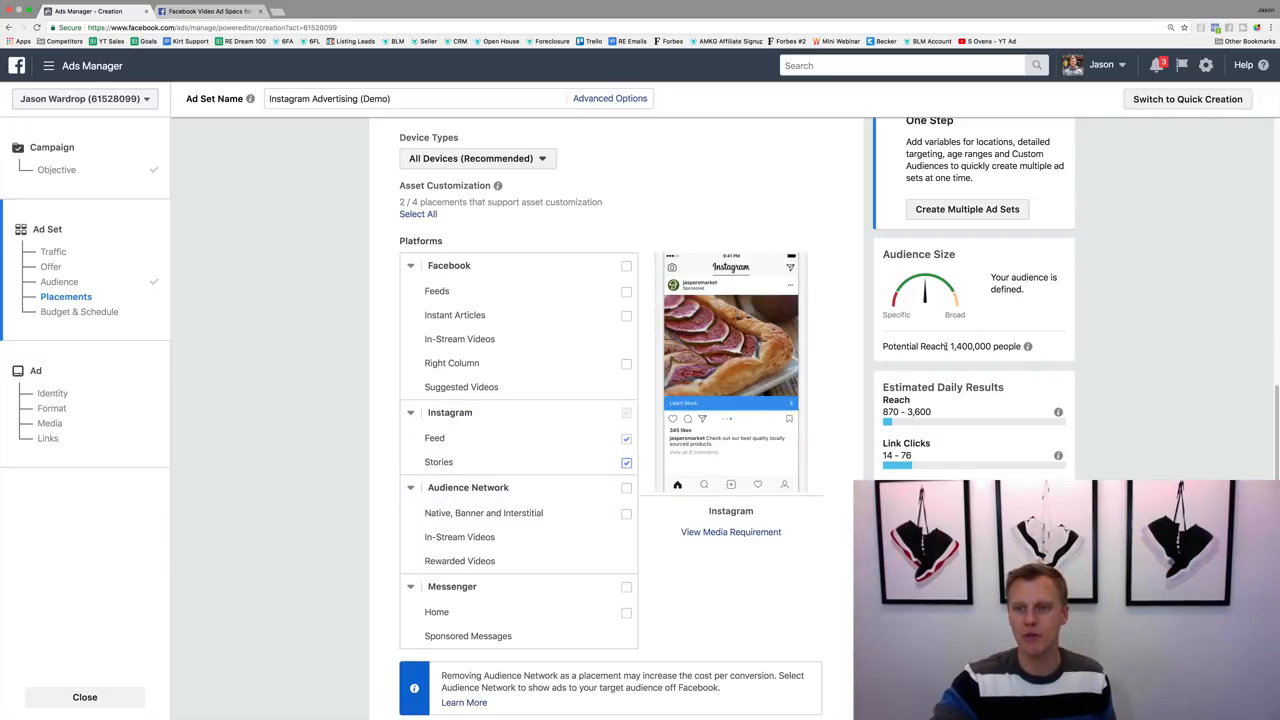
Switch the ad set to a Lifetime Budget and set it to $100.00
{"action": "scroll", "coordinate": [833, 386], "scroll_direction": "down", "scroll_amount": 10}
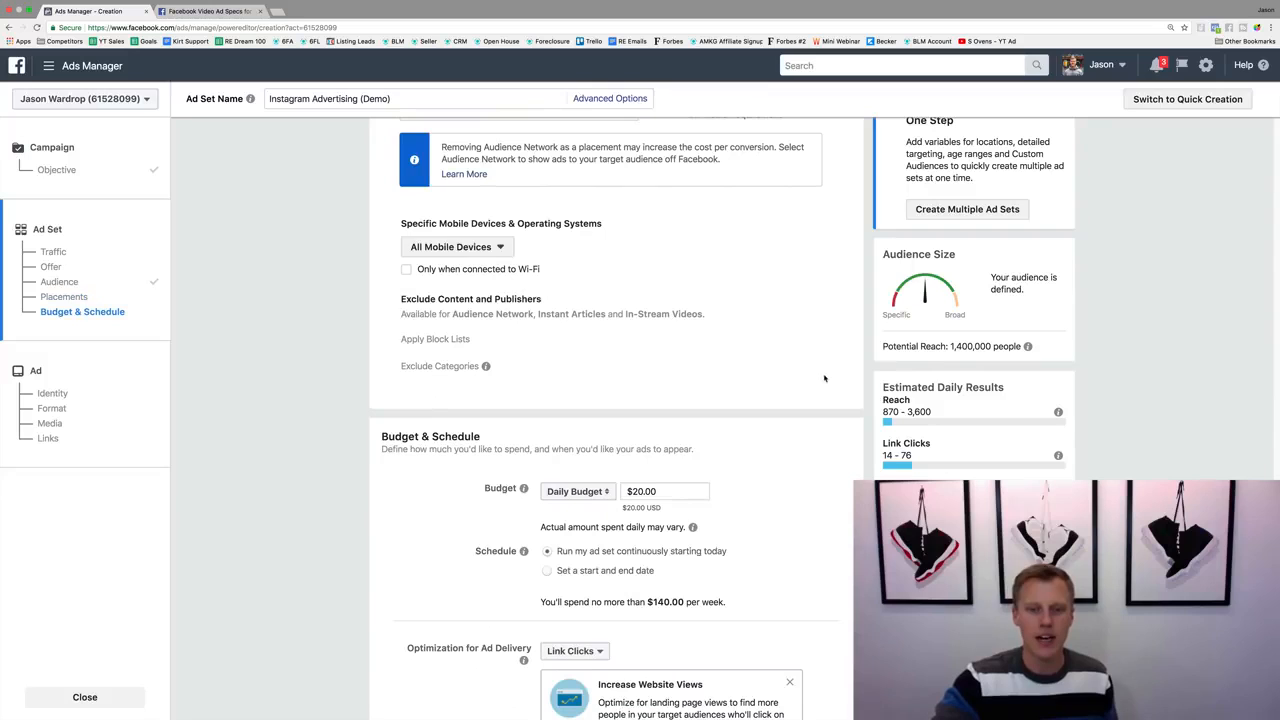
{"action": "left_click", "coordinate": [576, 491]}
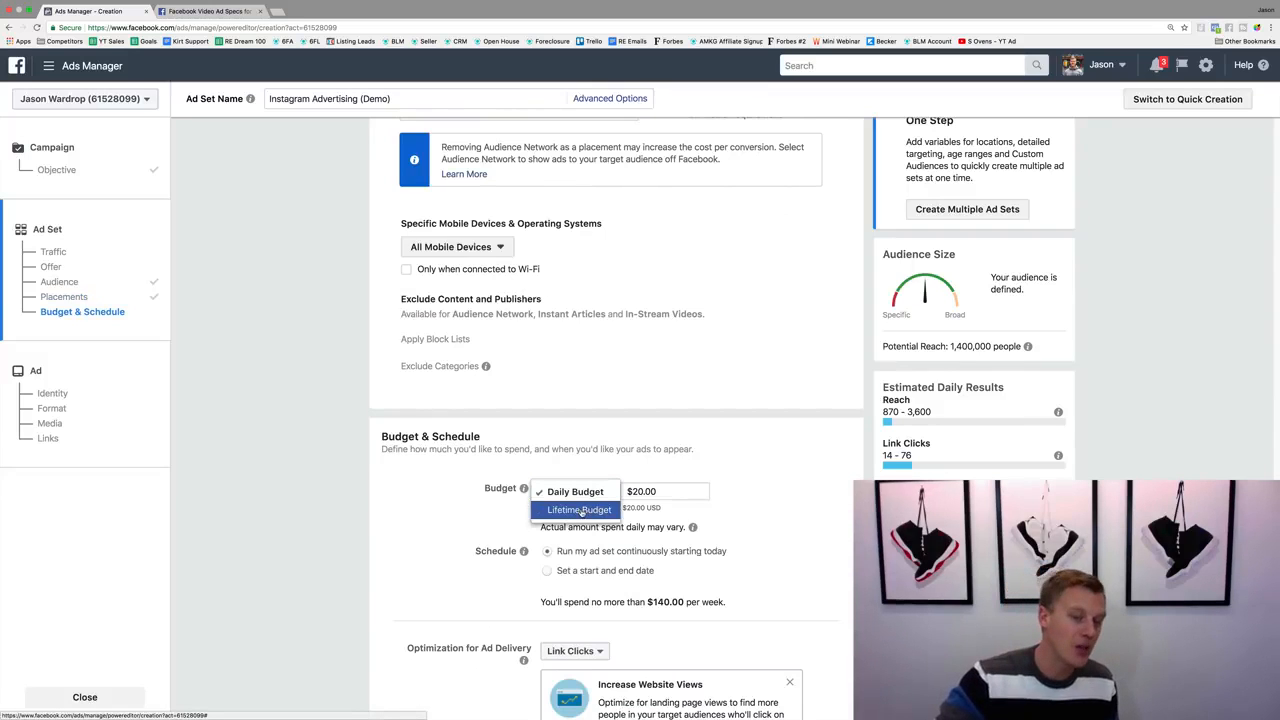
{"action": "left_click", "coordinate": [822, 479]}
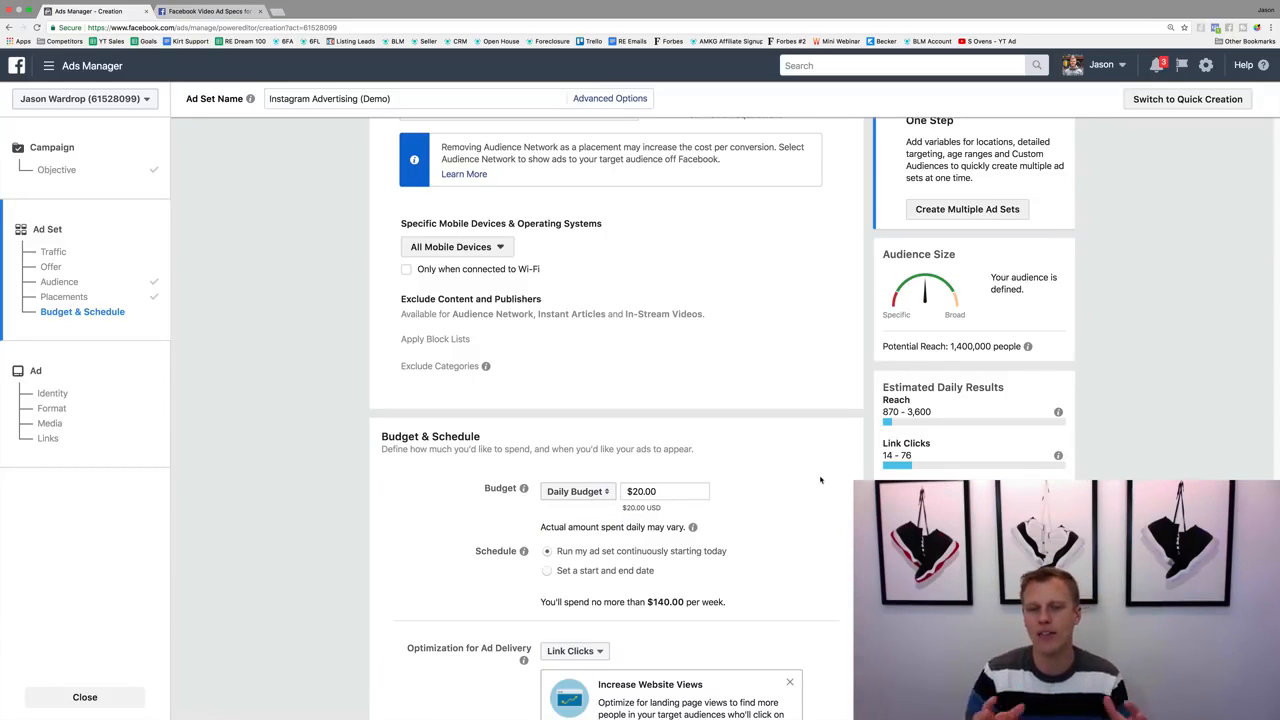
{"action": "left_click", "coordinate": [576, 491]}
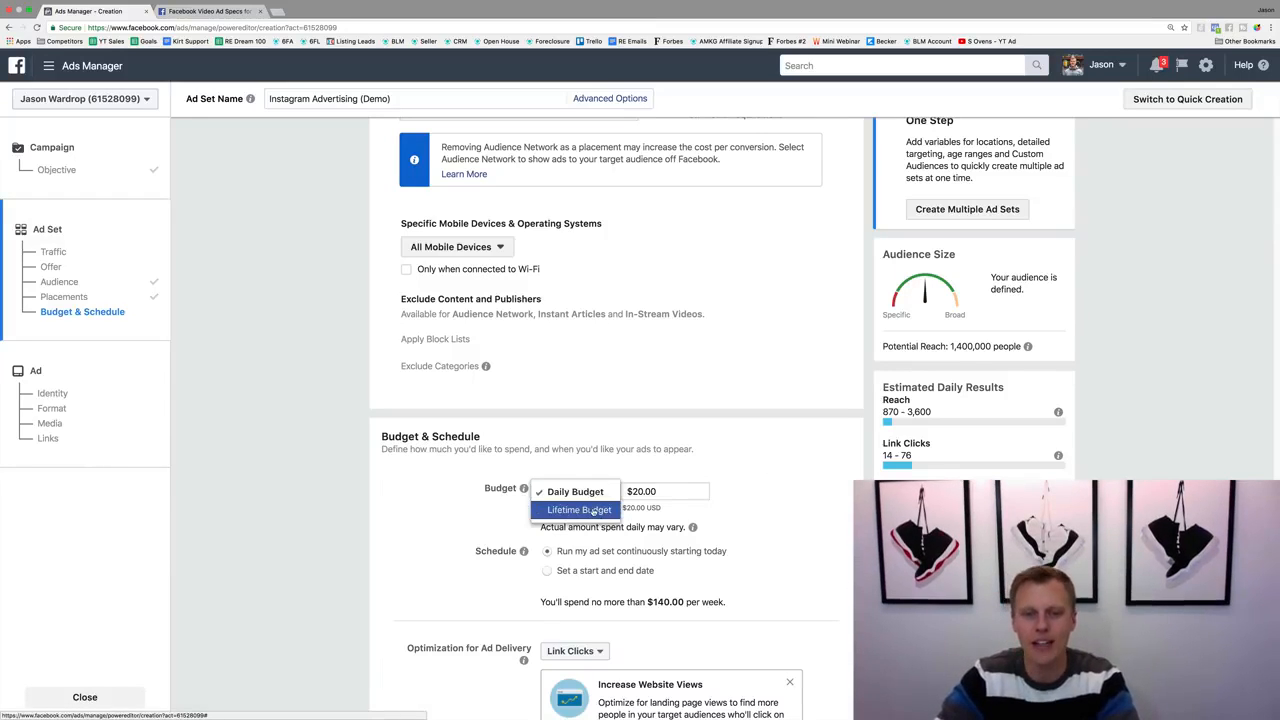
{"action": "left_click", "coordinate": [590, 512]}
{"action": "double_click", "coordinate": [656, 491]}
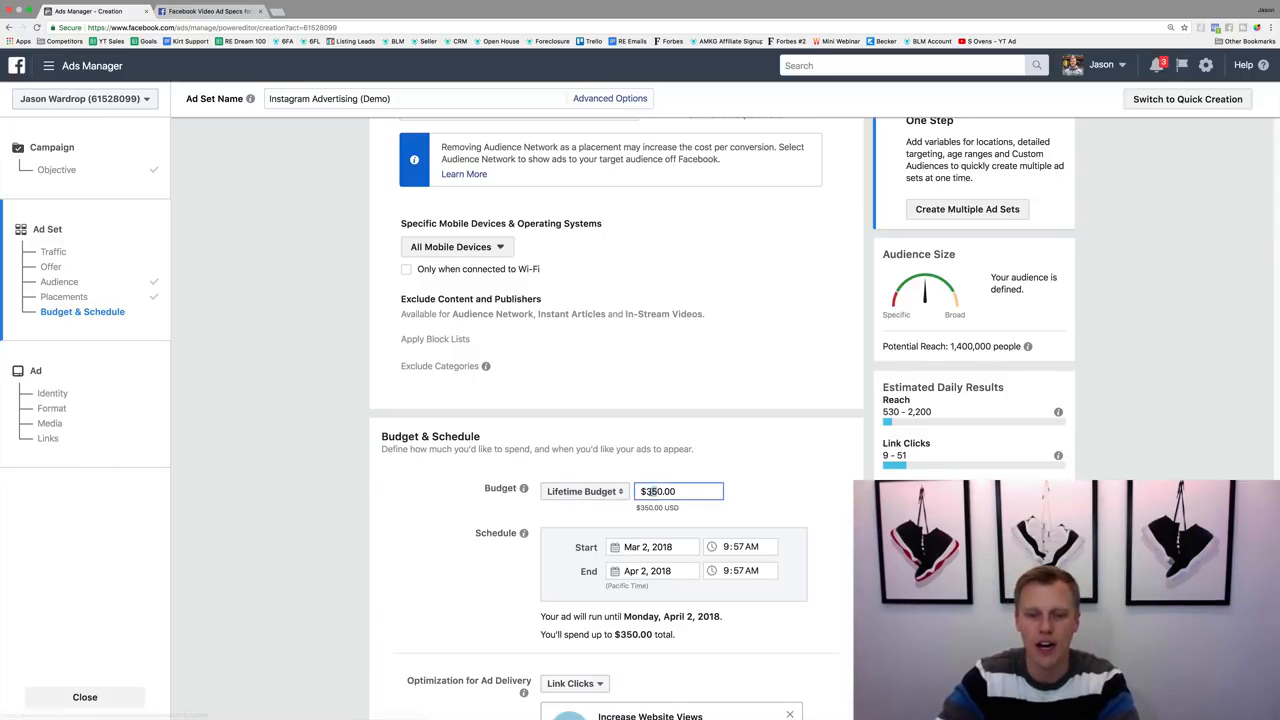
{"action": "type", "text": "1000"}
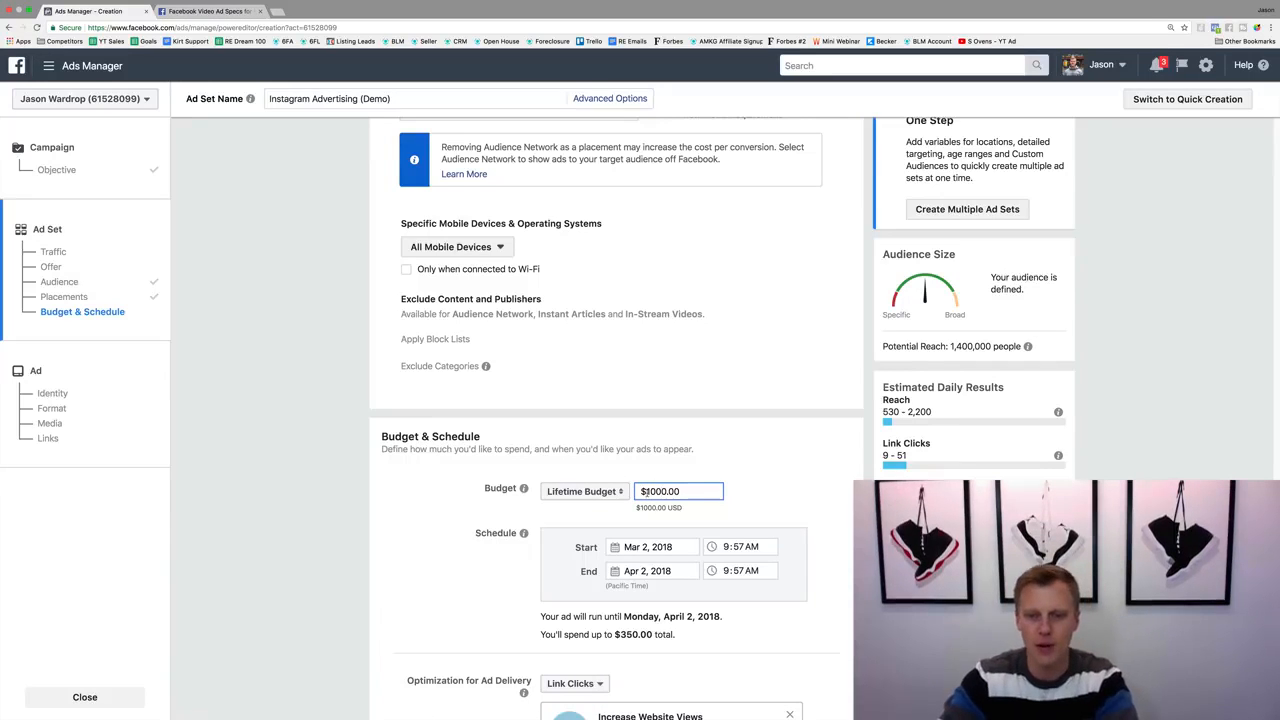
{"action": "key", "text": "BackSpace"}
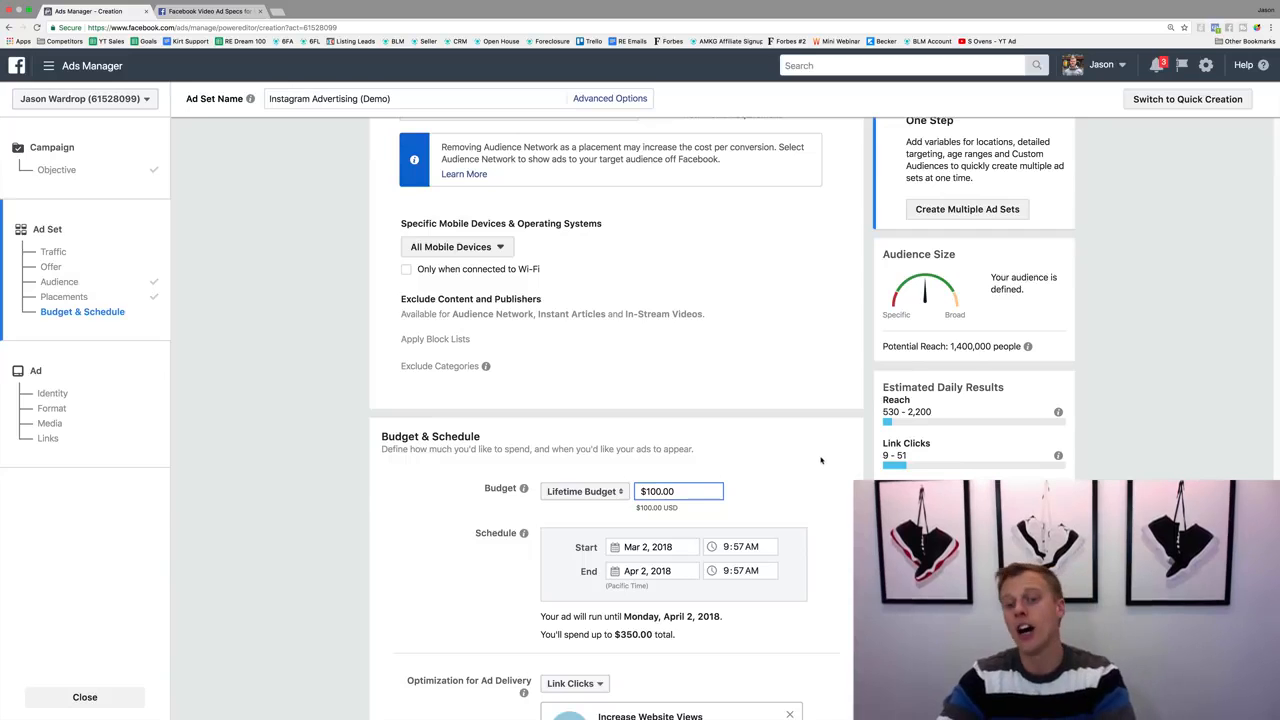
{"action": "left_click", "coordinate": [820, 465]}
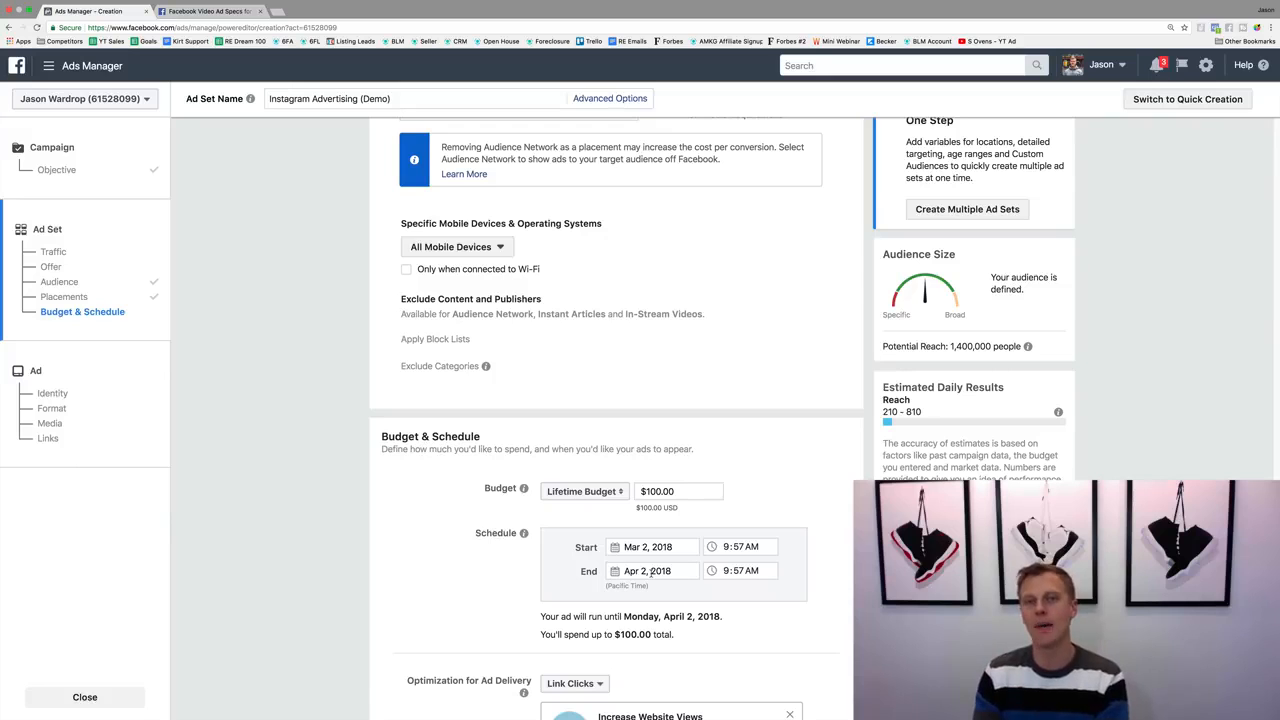
Set a Daily Budget of $10.00 and schedule the ad set to run continuously starting today
{"action": "left_click", "coordinate": [582, 493]}
{"action": "left_click", "coordinate": [582, 482]}
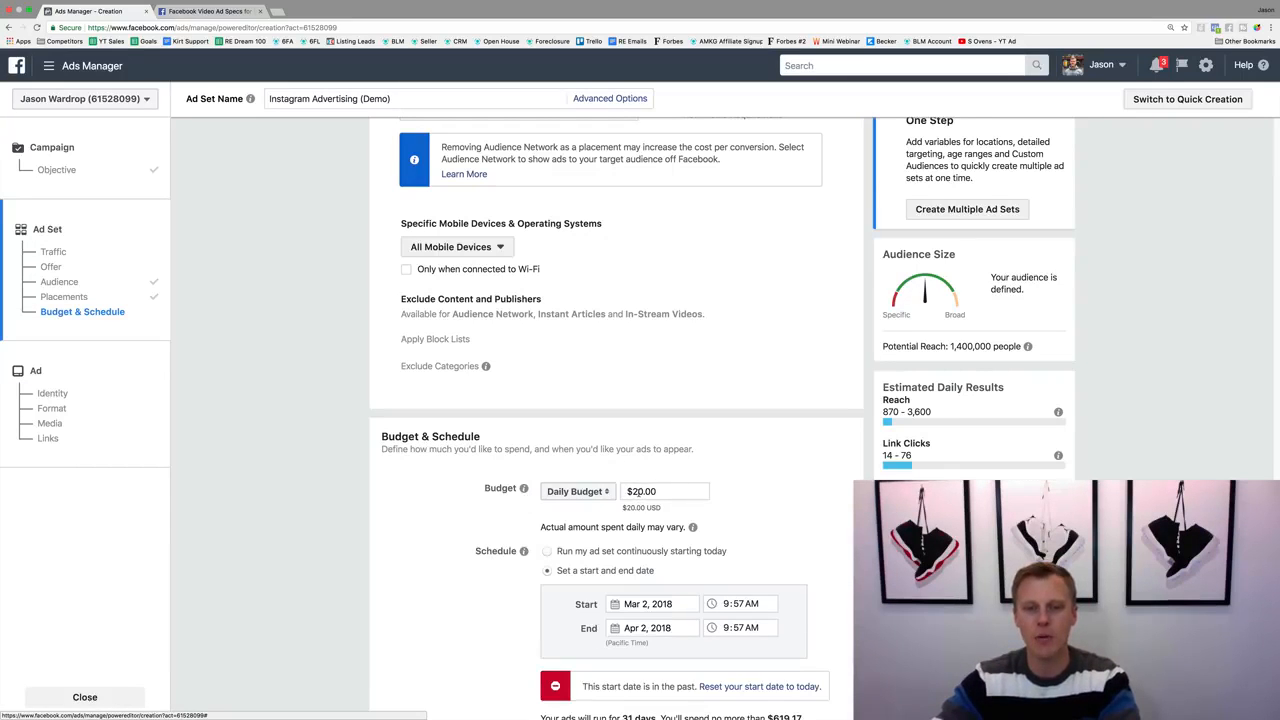
{"action": "left_click_drag", "start_coordinate": [639, 492], "coordinate": [631, 492]}
{"action": "type", "text": "1"}
{"action": "left_click", "coordinate": [775, 494]}
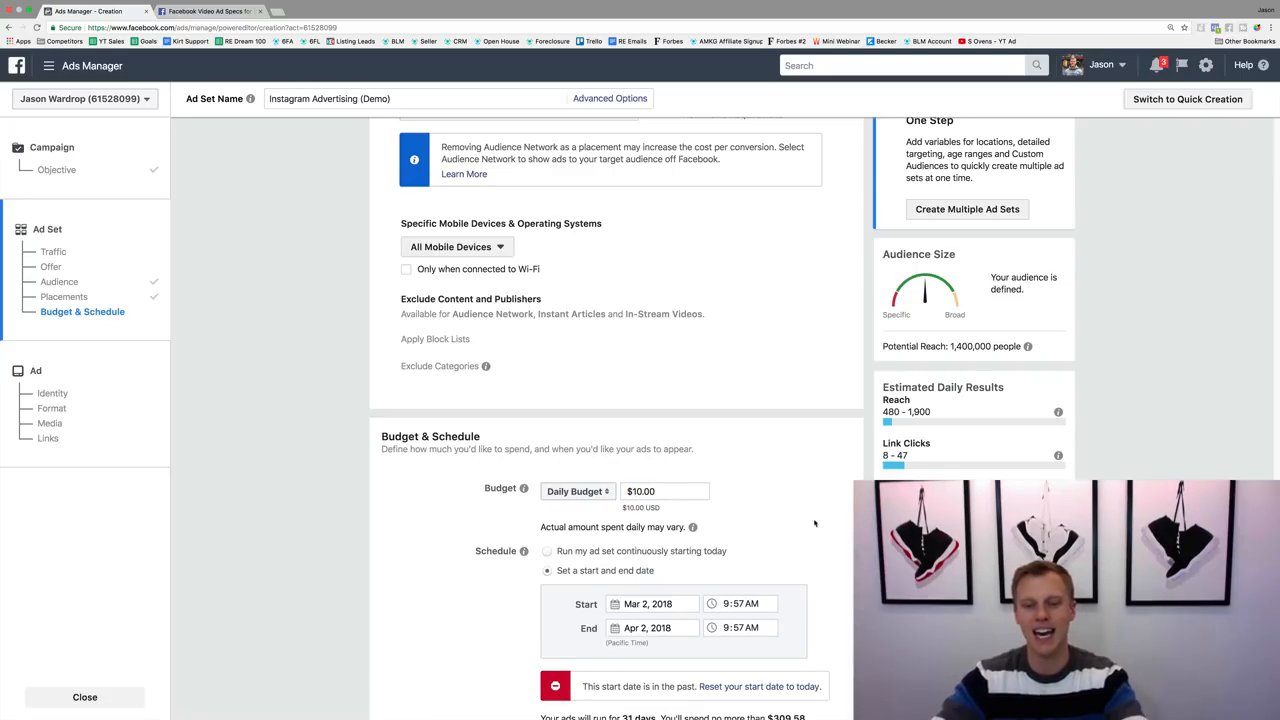
{"action": "left_click", "coordinate": [548, 553]}
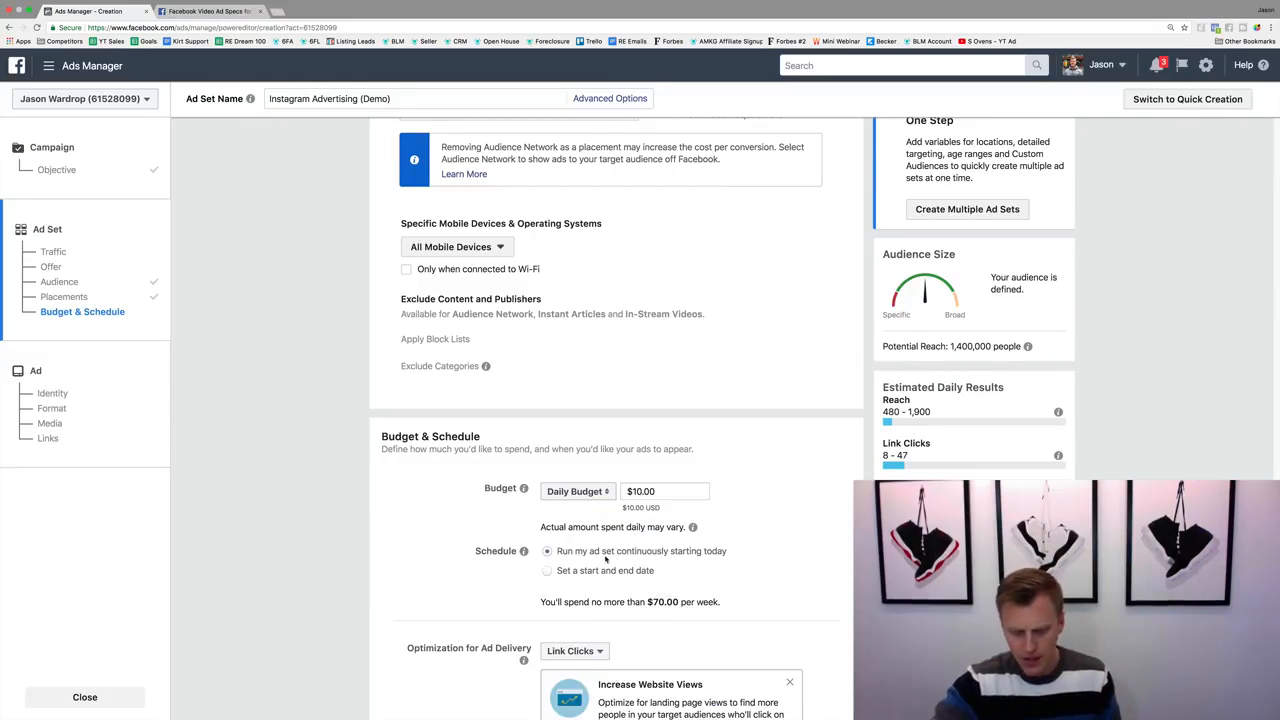
{"action": "scroll", "coordinate": [496, 562], "scroll_direction": "down", "scroll_amount": 2}
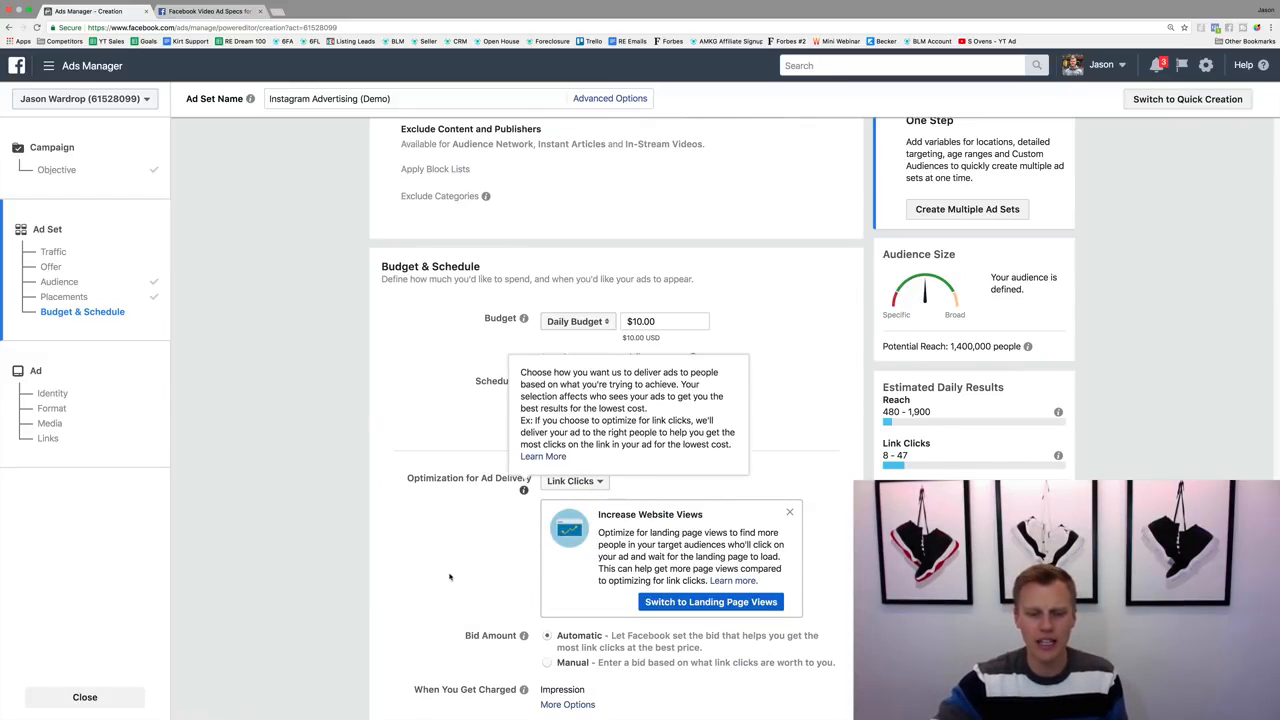
Keep the ad delivery optimization on Link Clicks and continue to the ad creation stage
{"action": "scroll", "coordinate": [462, 576], "scroll_direction": "down", "scroll_amount": 2}
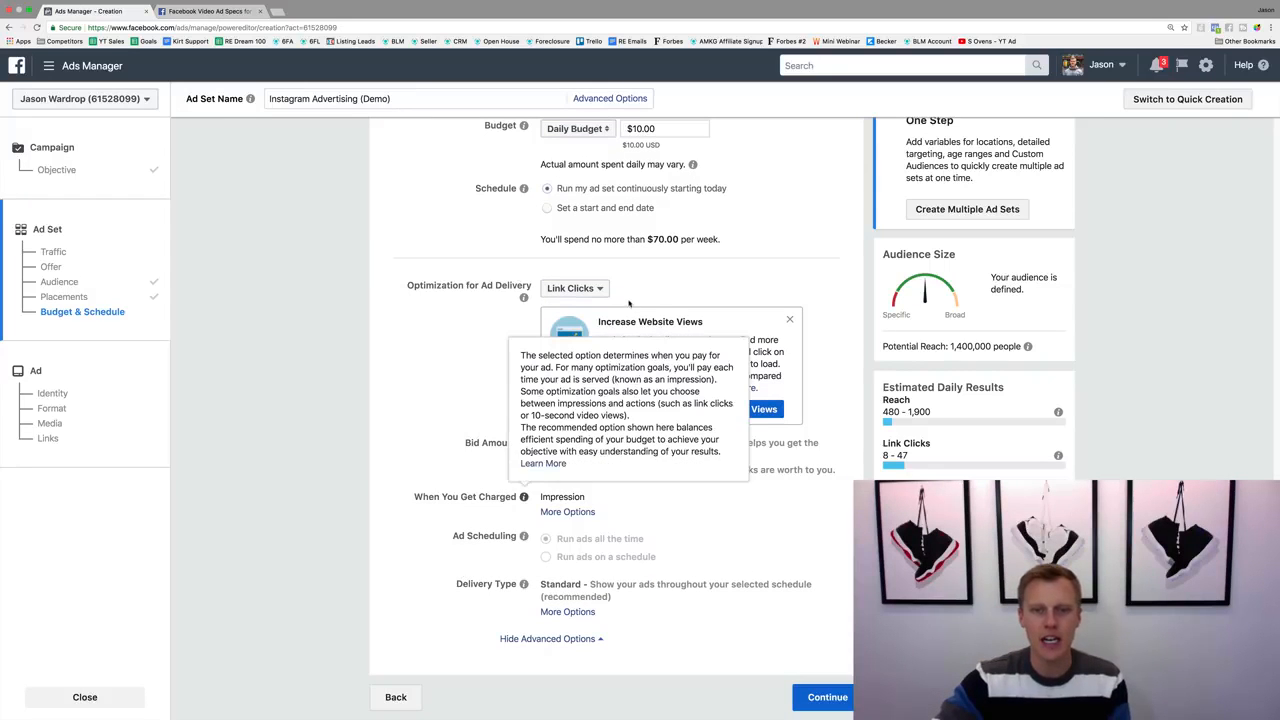
{"action": "left_click", "coordinate": [598, 289]}
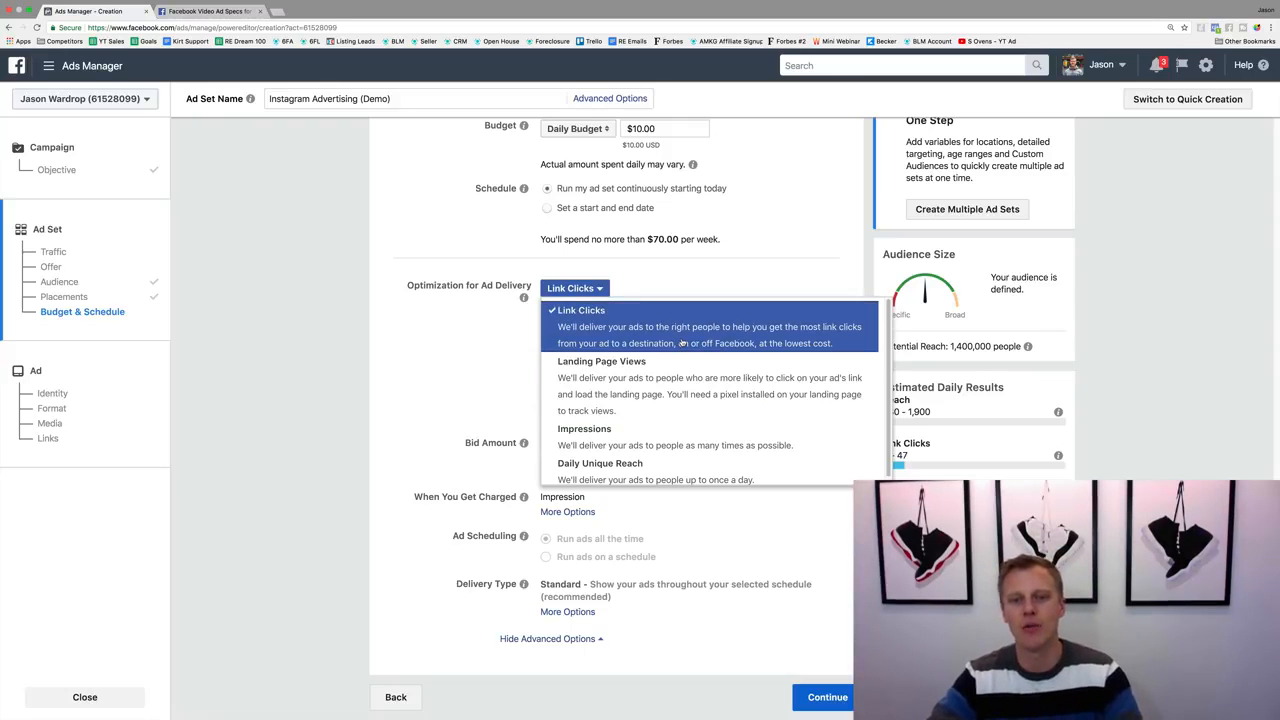
{"action": "left_click", "coordinate": [683, 337]}
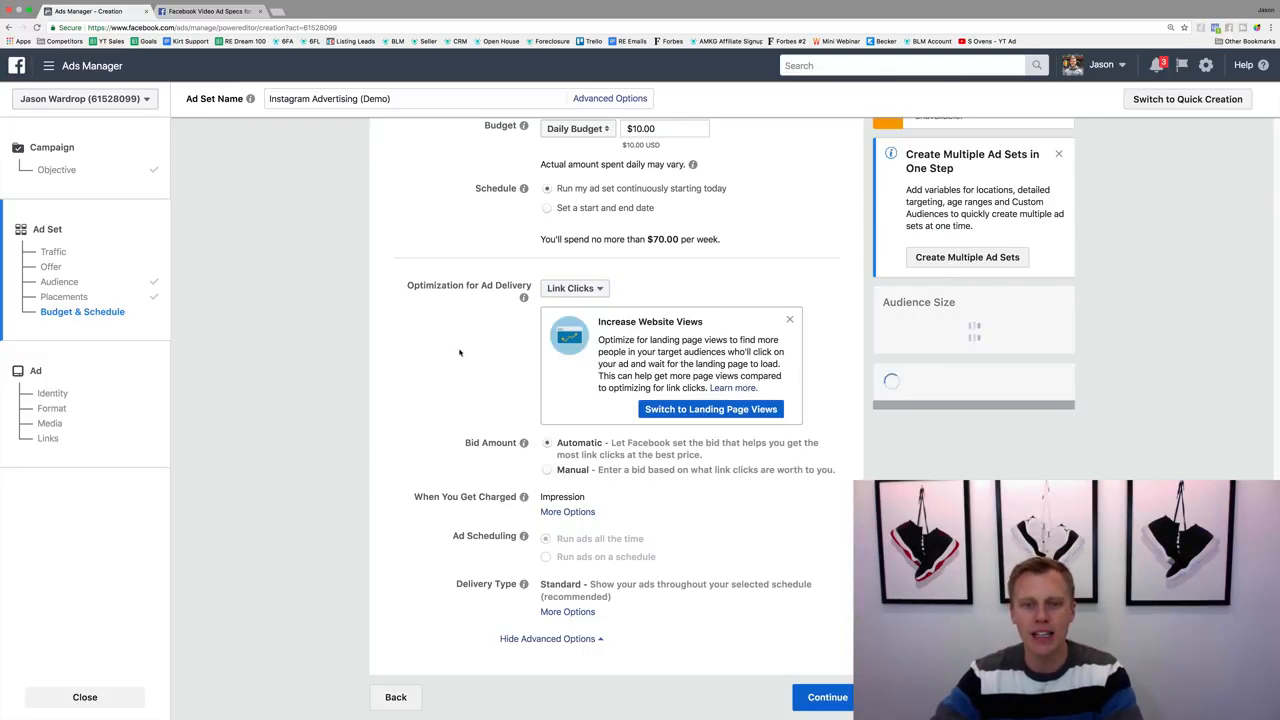
{"action": "left_click", "coordinate": [833, 695]}
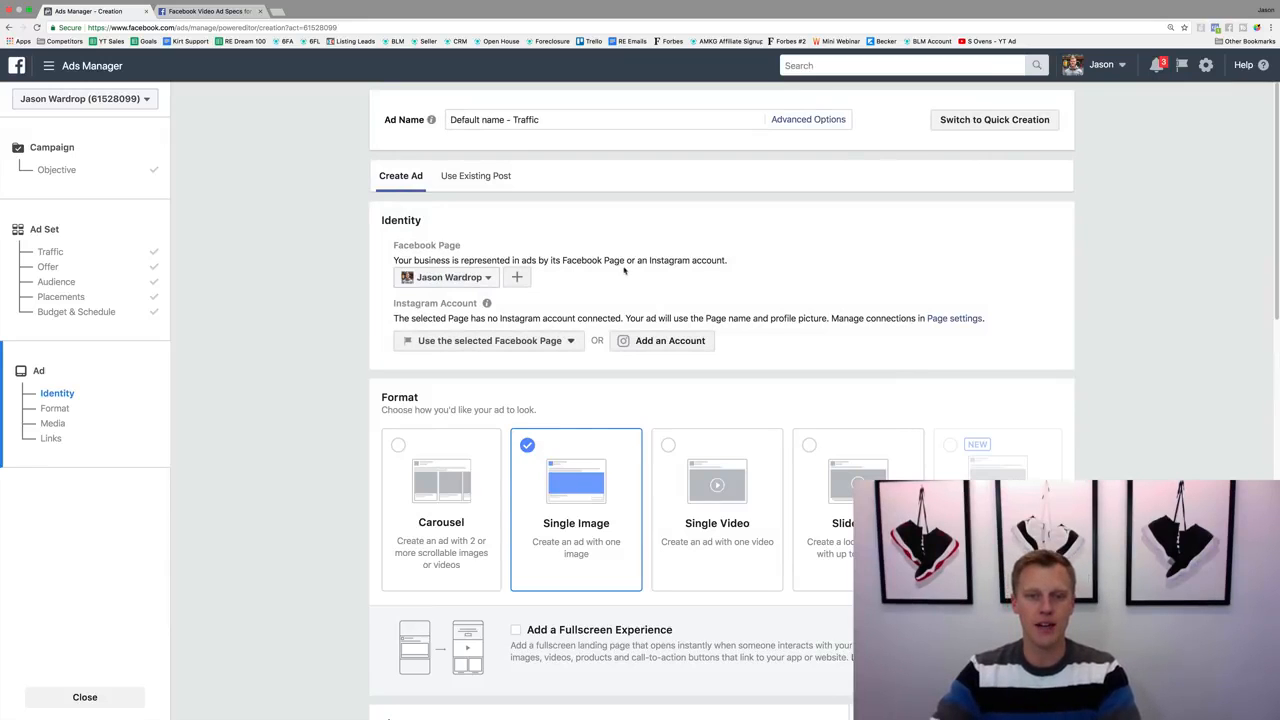
Inspect the options for connecting an existing or new Instagram account, and leave without connecting one
{"action": "left_click", "coordinate": [663, 342]}
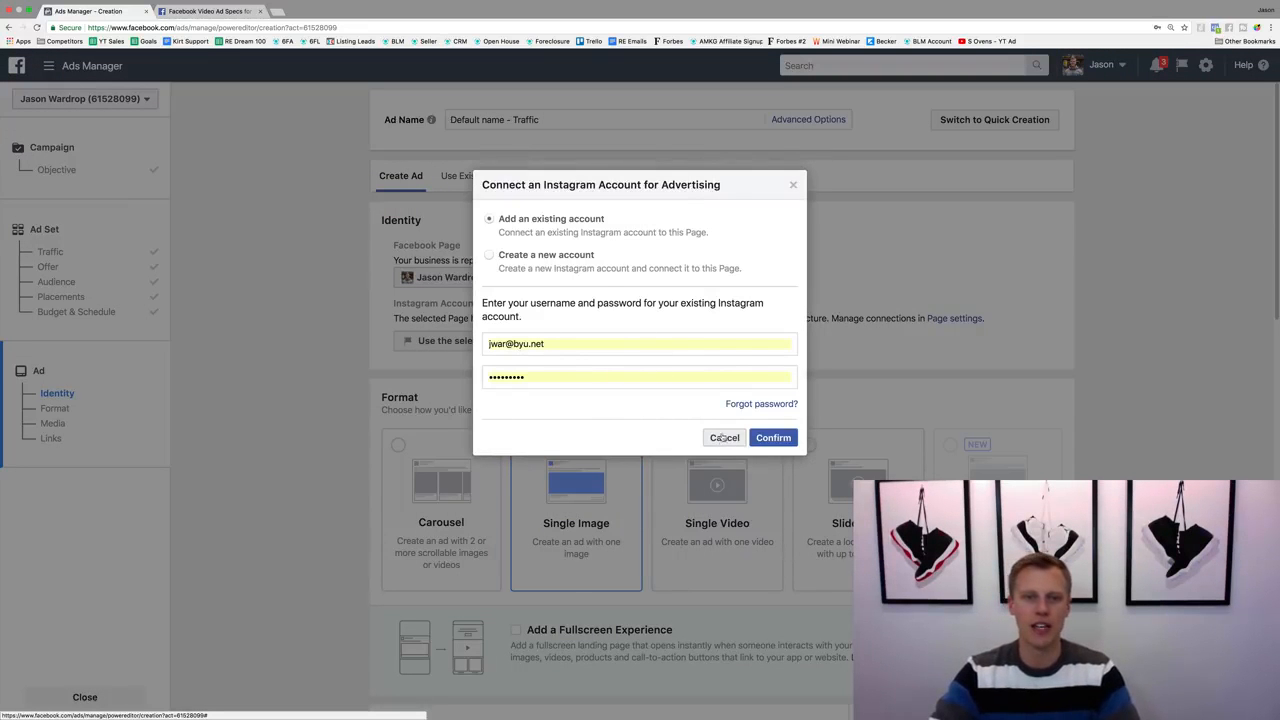
{"action": "left_click", "coordinate": [489, 256]}
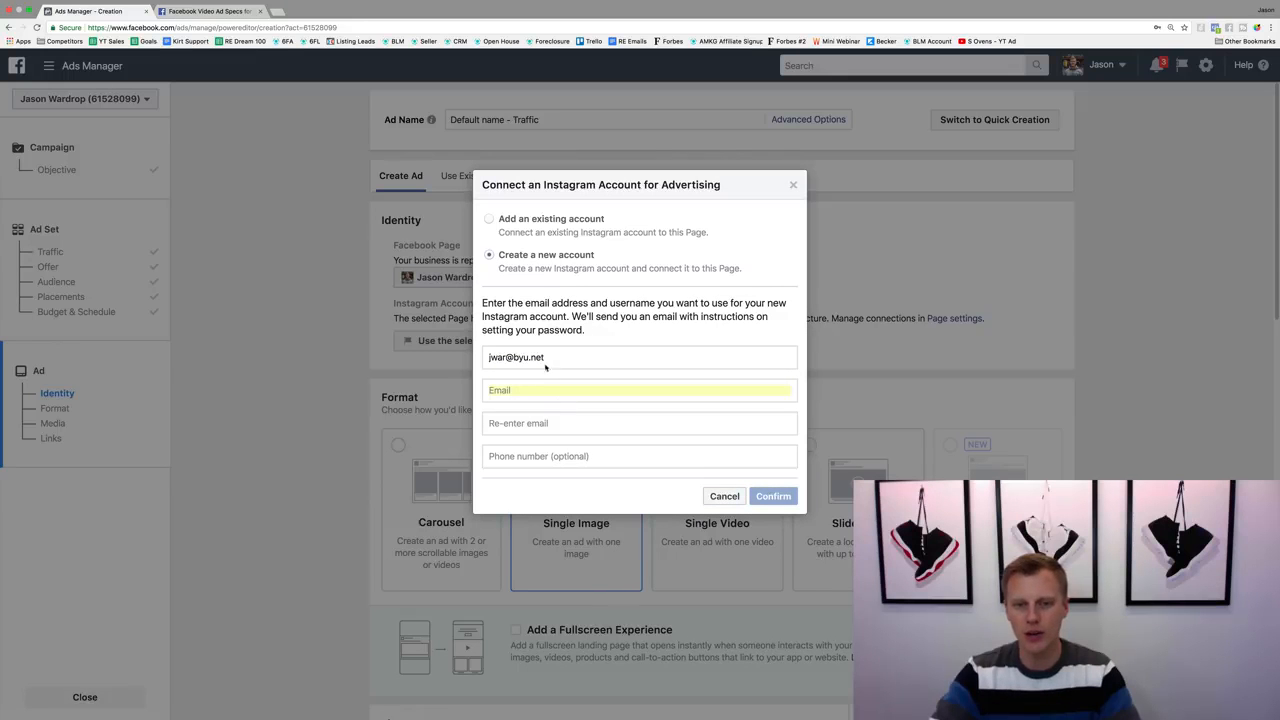
{"action": "left_click", "coordinate": [725, 497]}
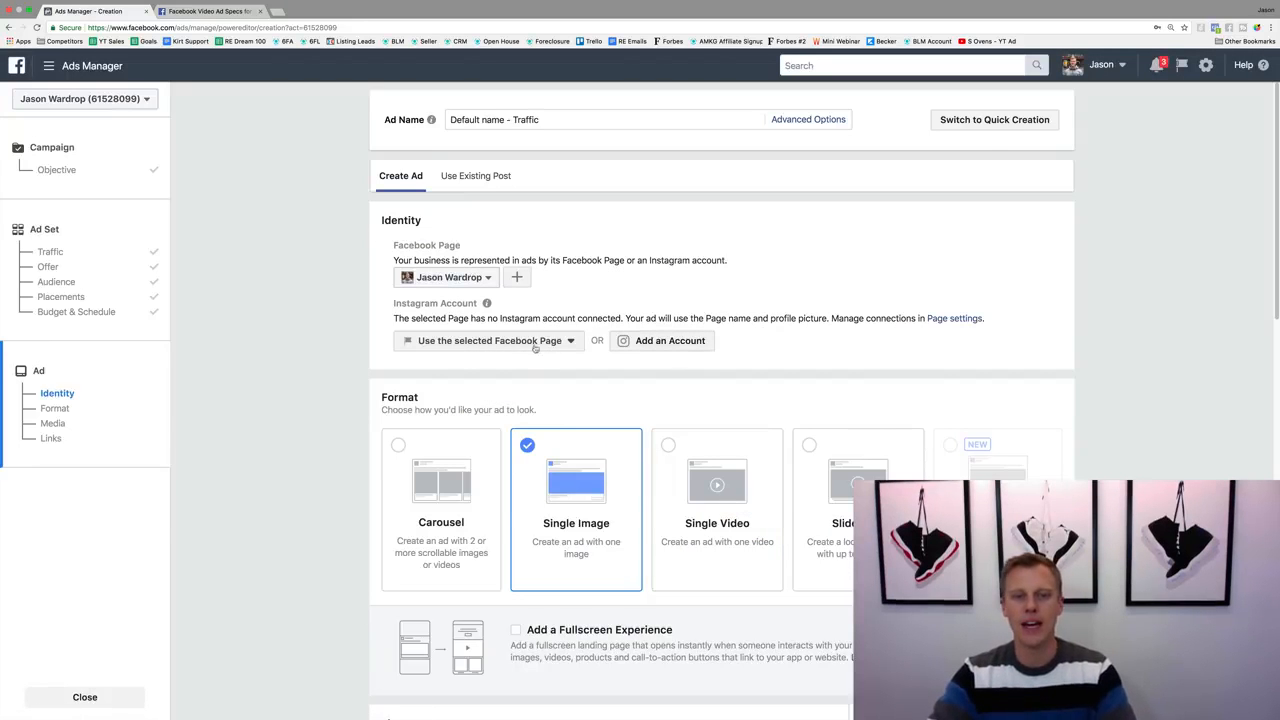
Choose the Single Video ad format and keep the selected Facebook Page as the ad's Instagram identity
{"action": "scroll", "coordinate": [516, 364], "scroll_direction": "down", "scroll_amount": 4}
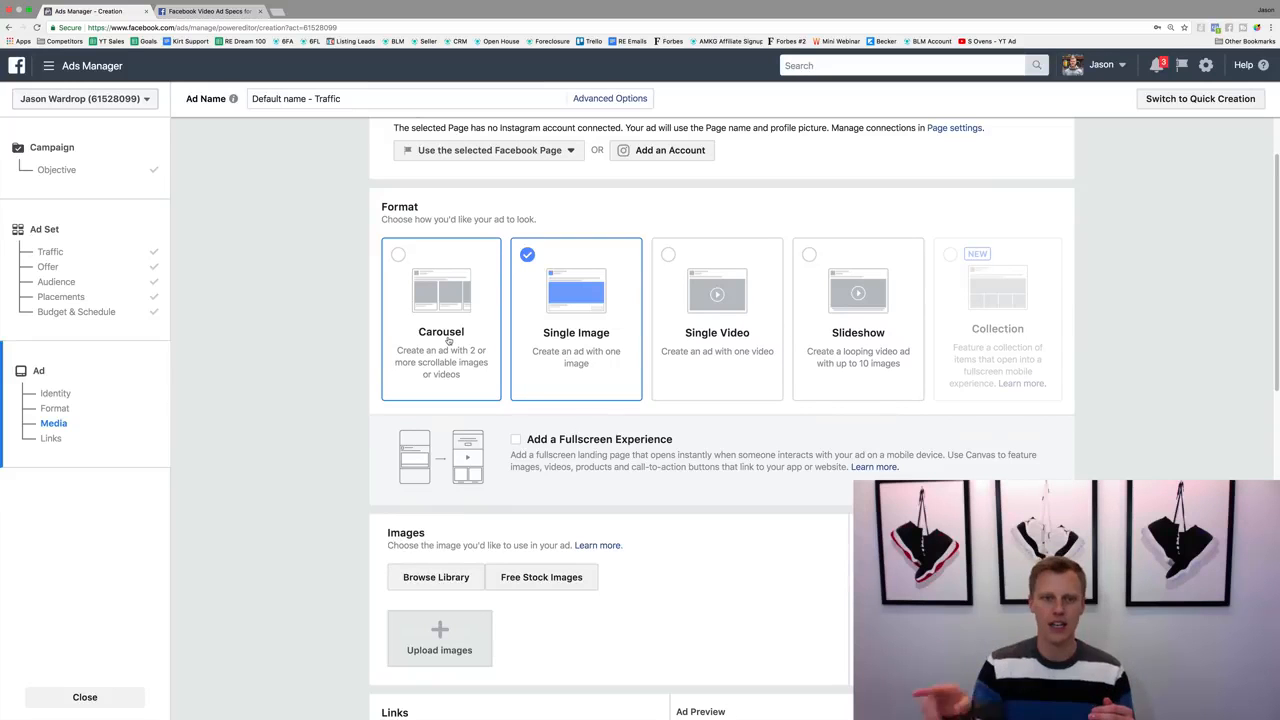
{"action": "left_click", "coordinate": [709, 310]}
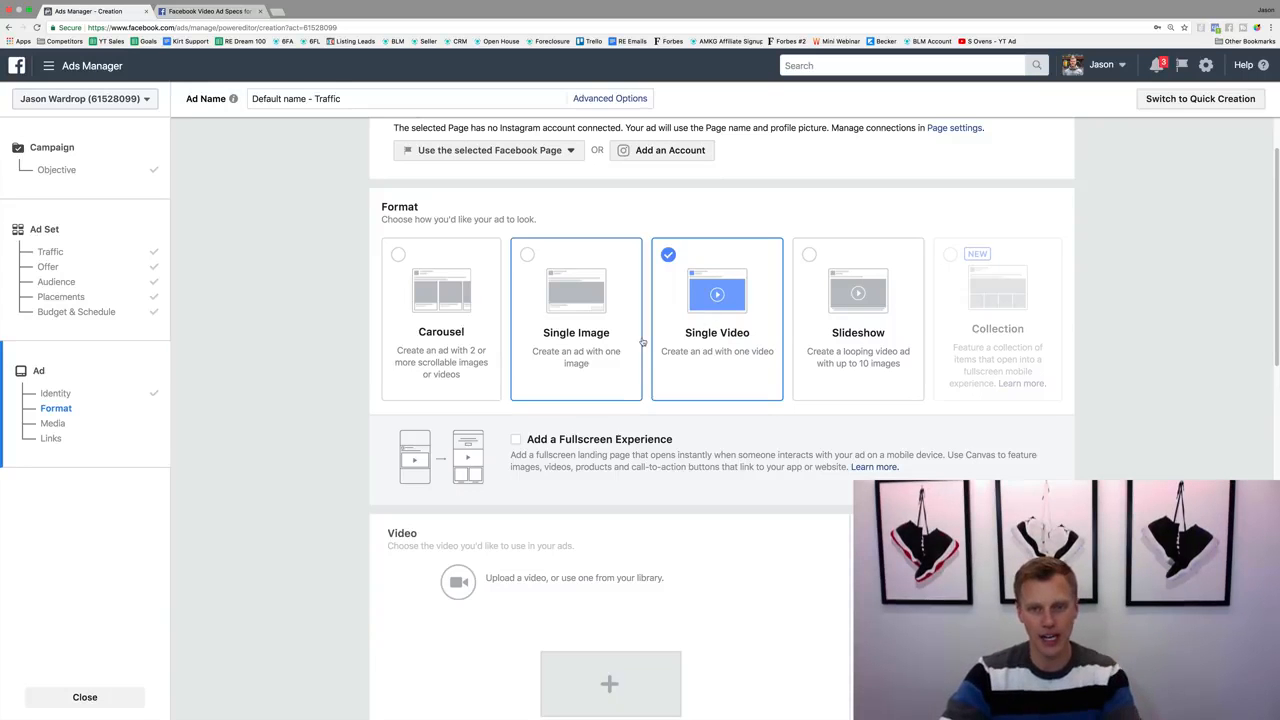
{"action": "scroll", "coordinate": [640, 330], "scroll_direction": "up", "scroll_amount": 3}
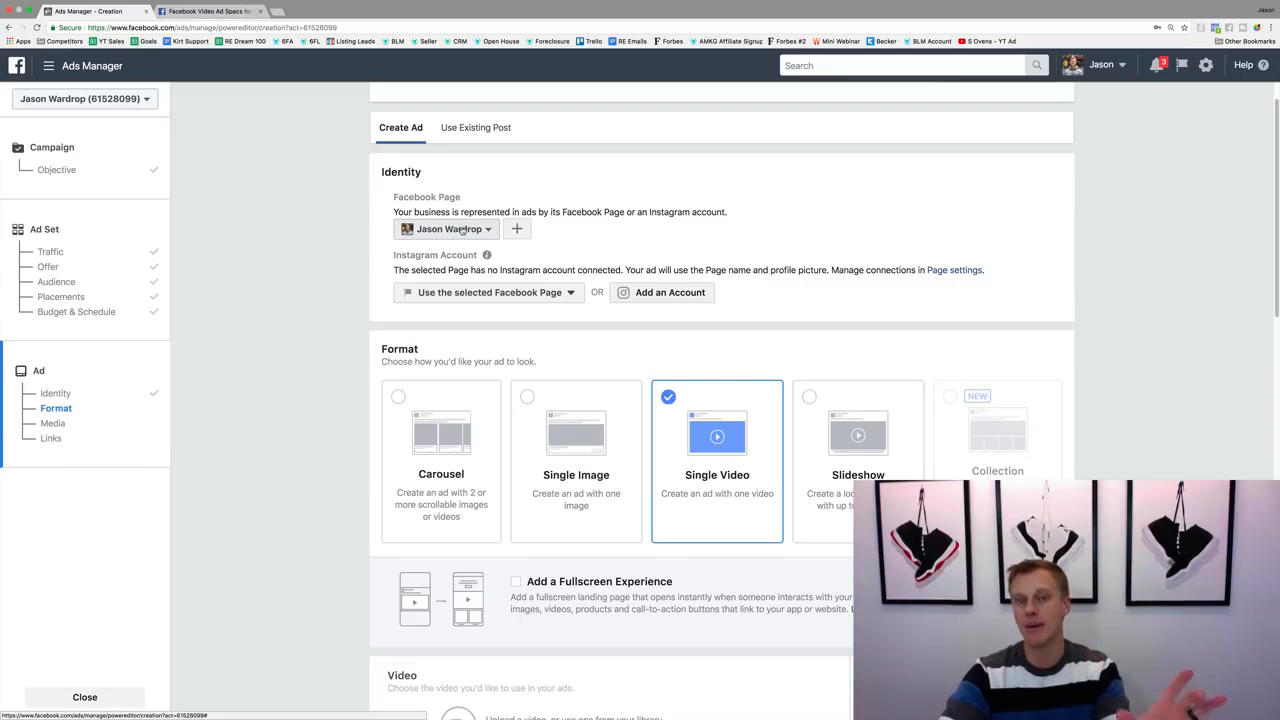
{"action": "left_click", "coordinate": [488, 297]}
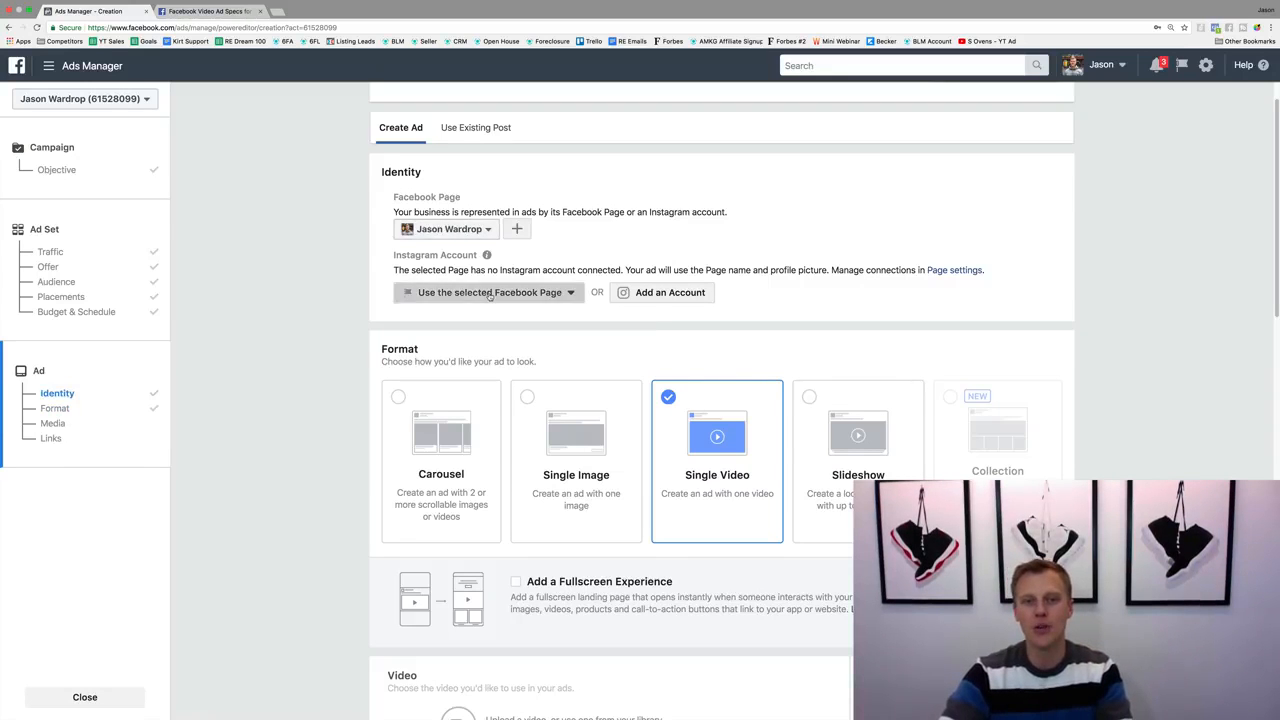
{"action": "left_click", "coordinate": [548, 338]}
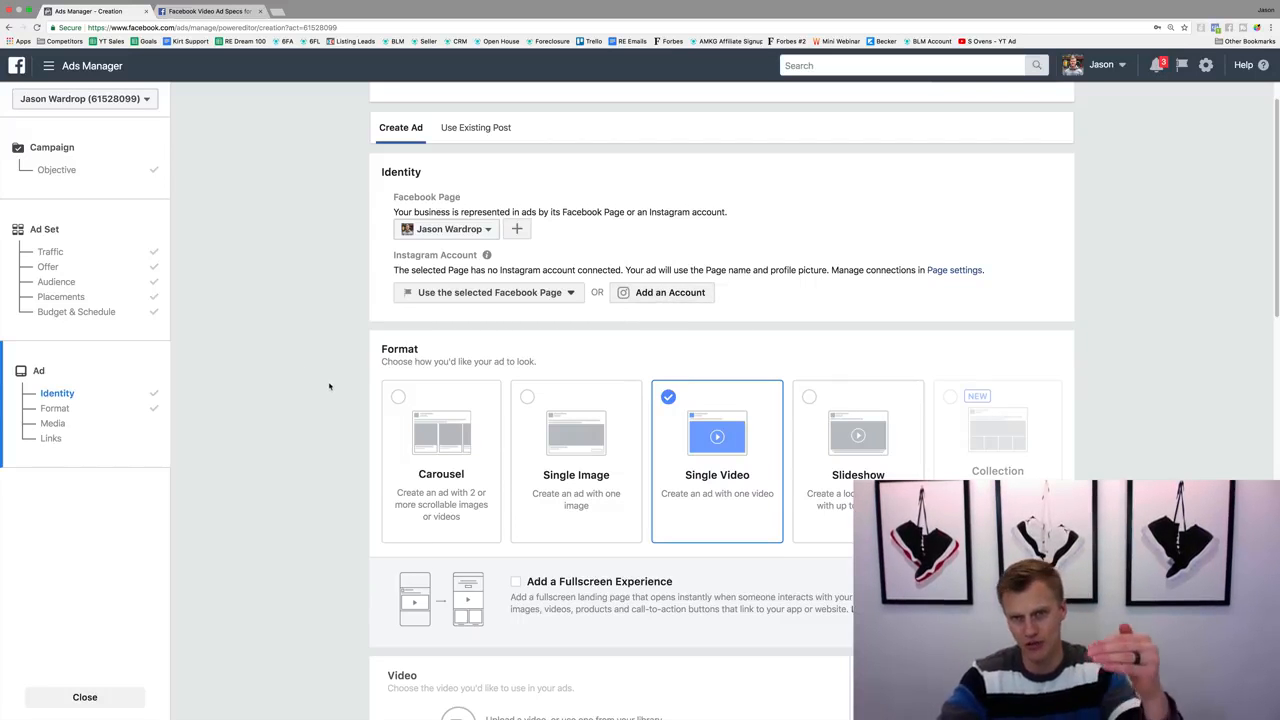
Add the 0:10 account video from the library as the ad's video
{"action": "scroll", "coordinate": [330, 386], "scroll_direction": "down", "scroll_amount": 5}
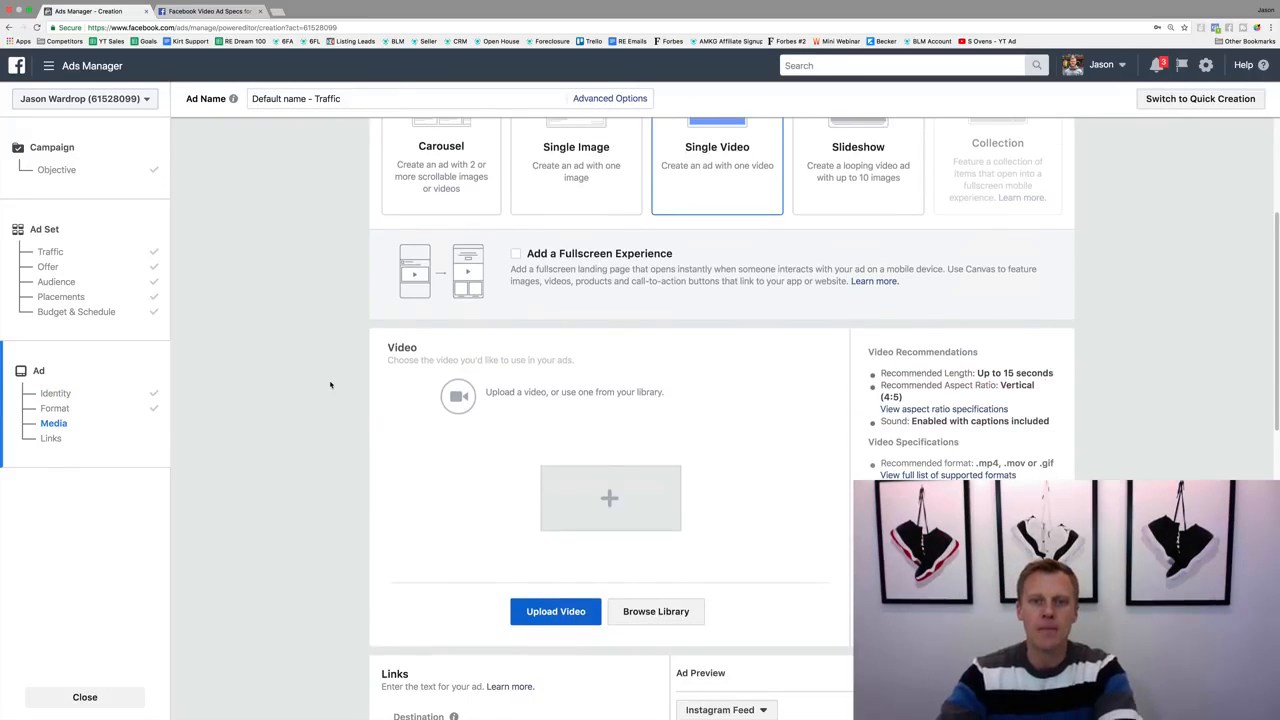
{"action": "scroll", "coordinate": [330, 386], "scroll_direction": "down", "scroll_amount": 2}
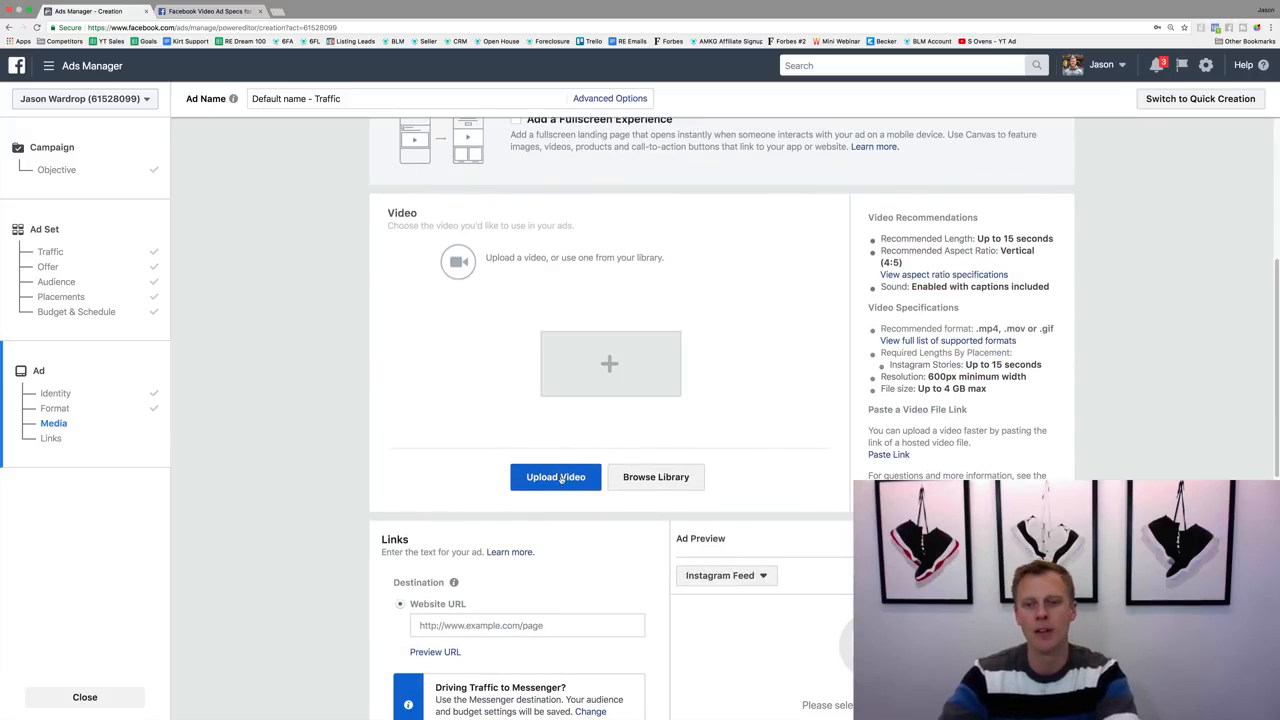
{"action": "left_click", "coordinate": [660, 478]}
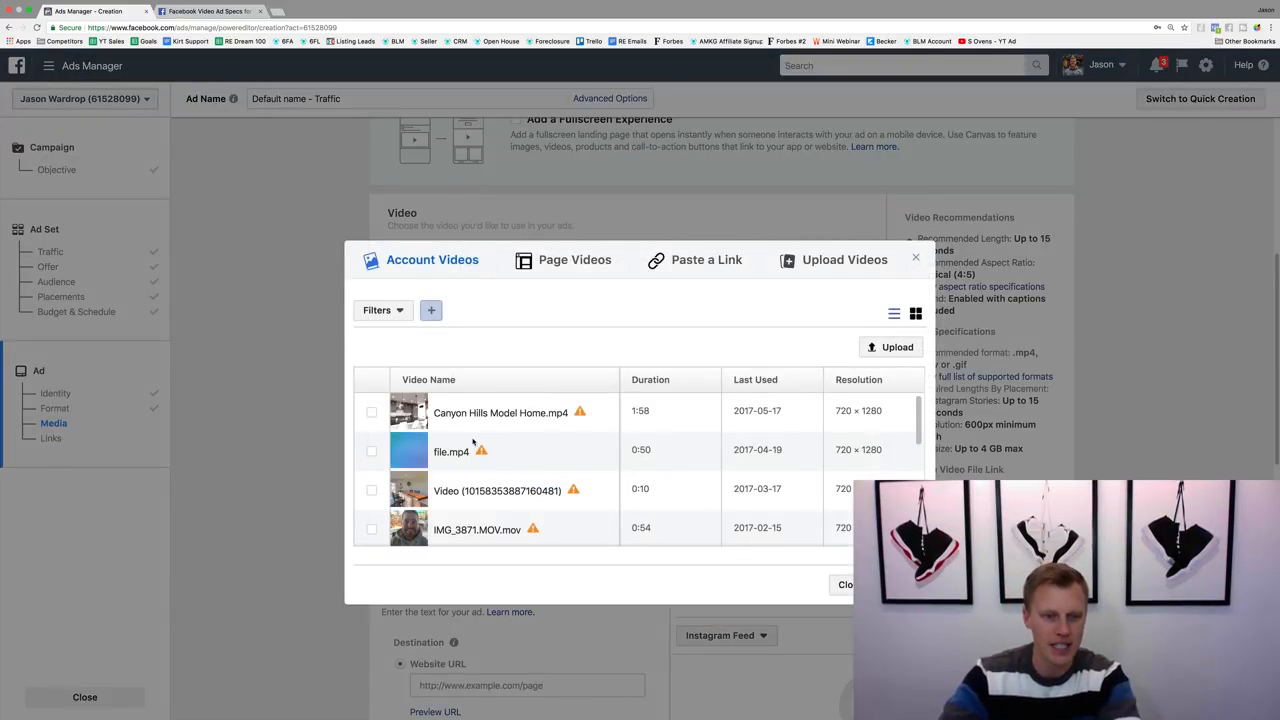
{"action": "left_click", "coordinate": [371, 451]}
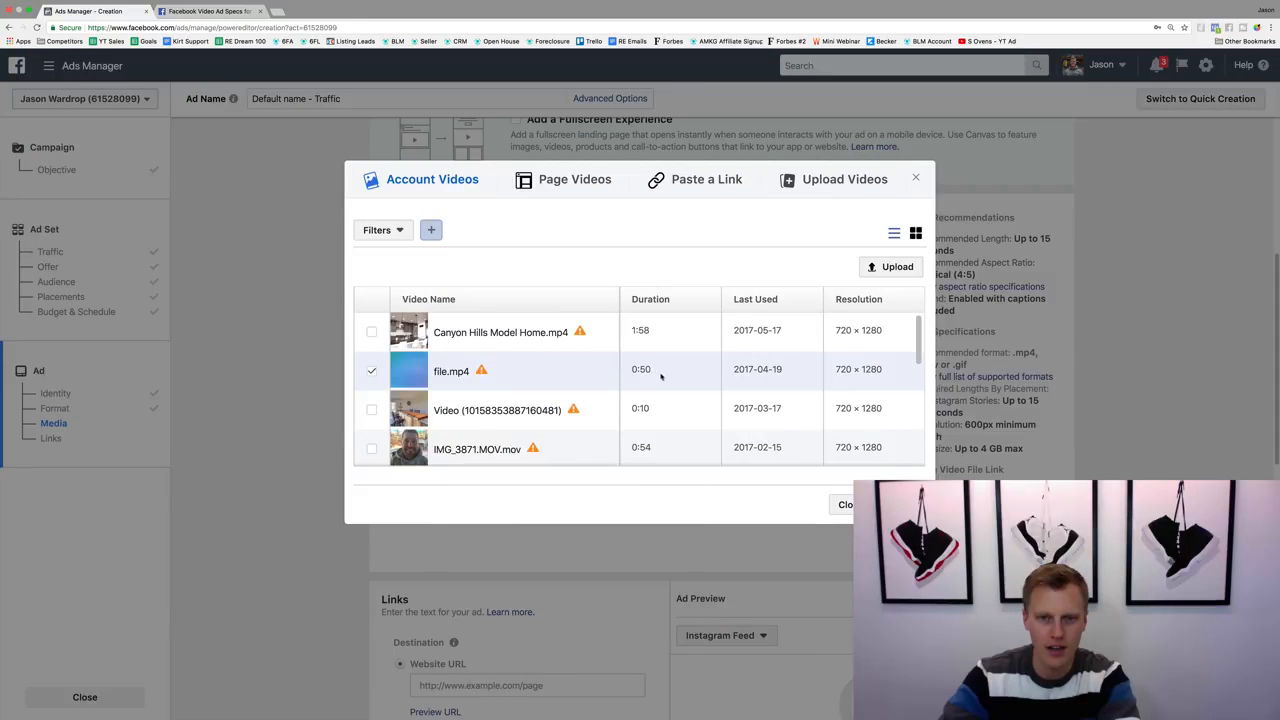
{"action": "left_click", "coordinate": [371, 409]}
{"action": "left_click", "coordinate": [898, 505]}
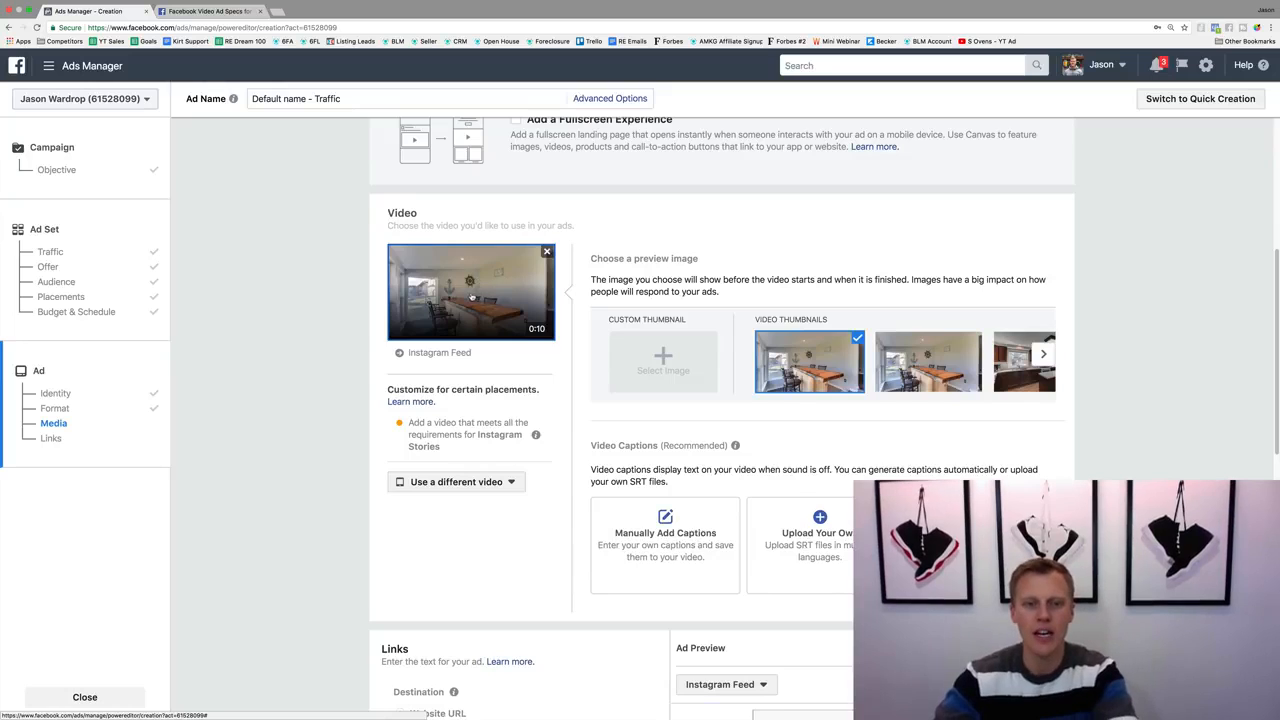
{"action": "scroll", "coordinate": [475, 293], "scroll_direction": "down", "scroll_amount": 5}
{"action": "scroll", "coordinate": [471, 296], "scroll_direction": "down", "scroll_amount": 2}
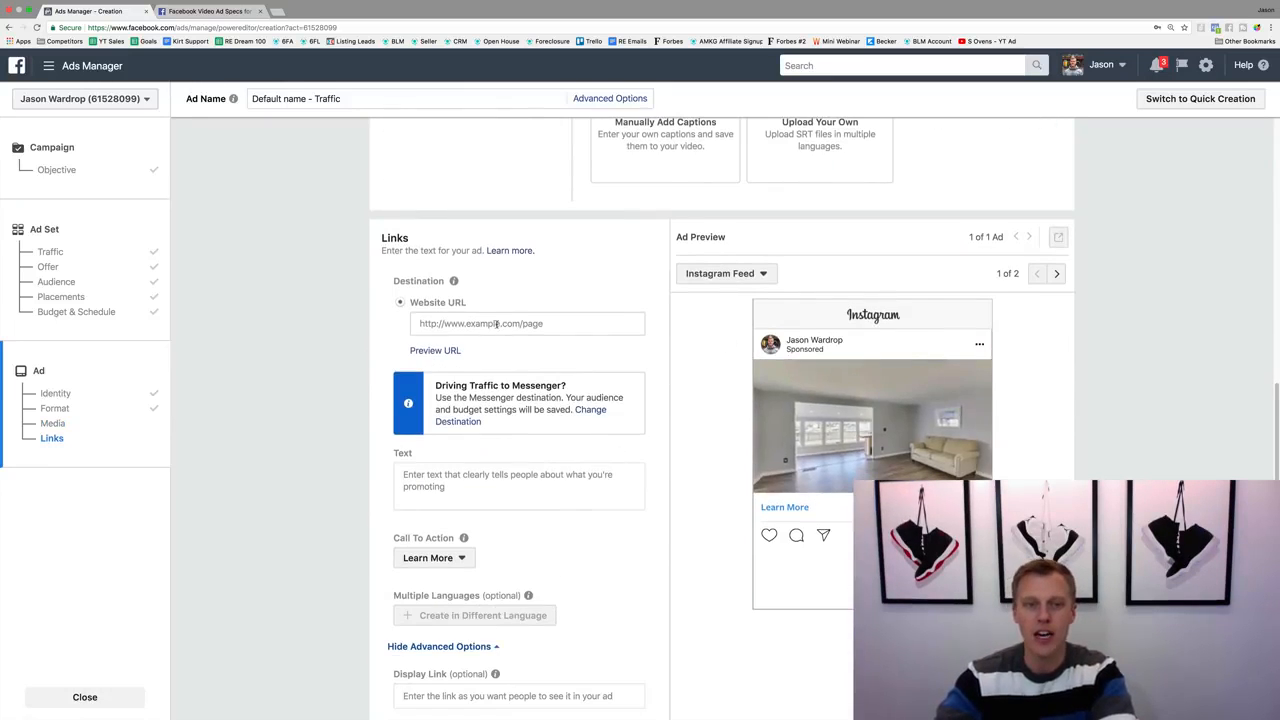
{"action": "left_click", "coordinate": [455, 324]}
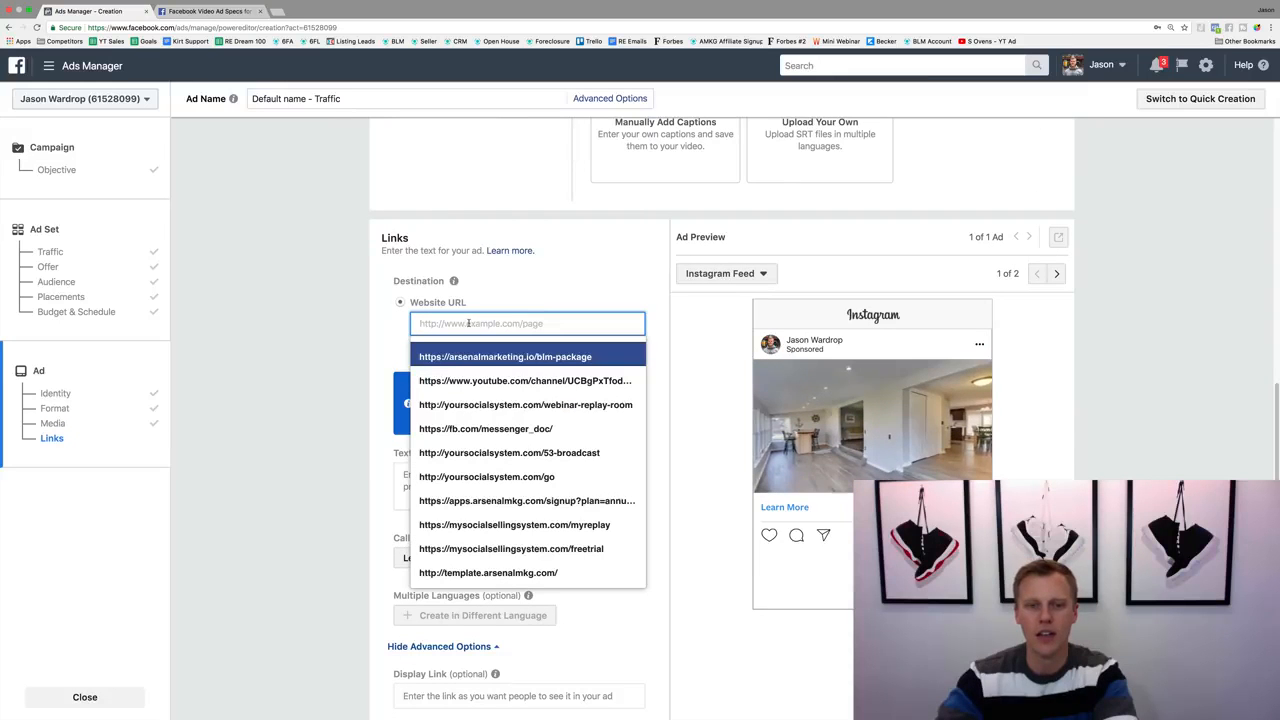
{"action": "left_click", "coordinate": [277, 11]}
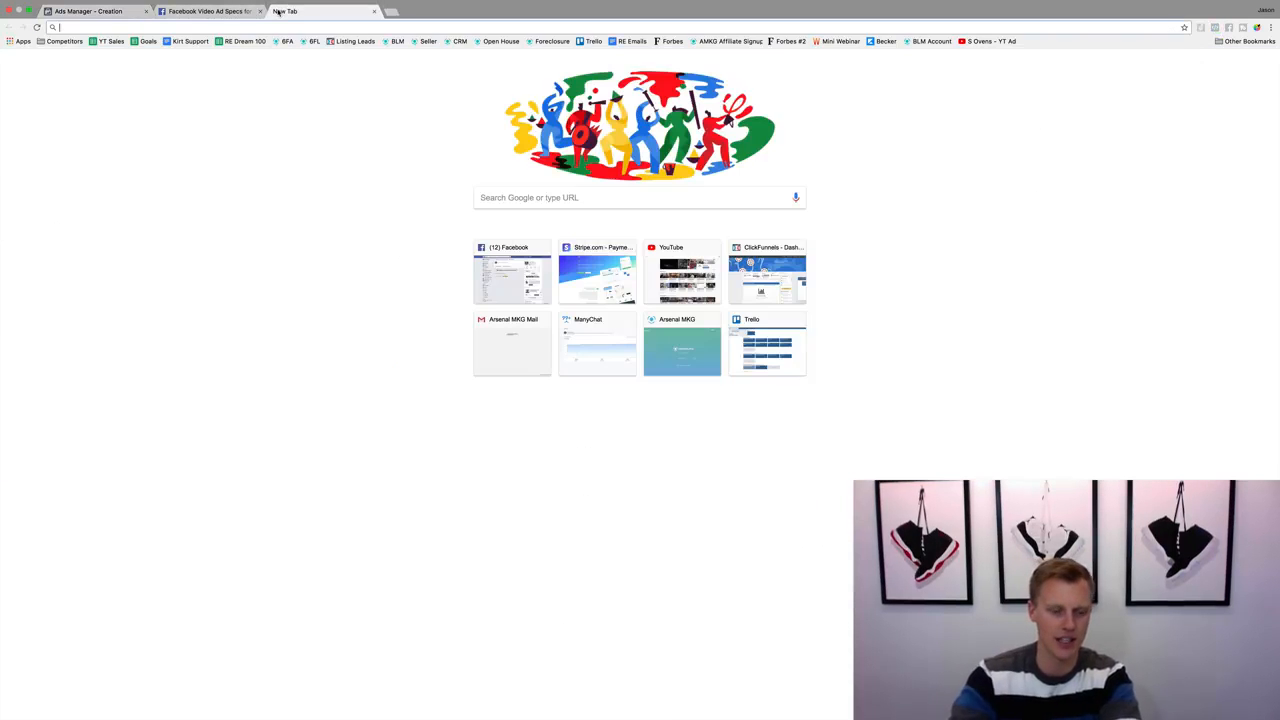
{"action": "type", "text": "google"}
{"action": "key", "text": "Return"}
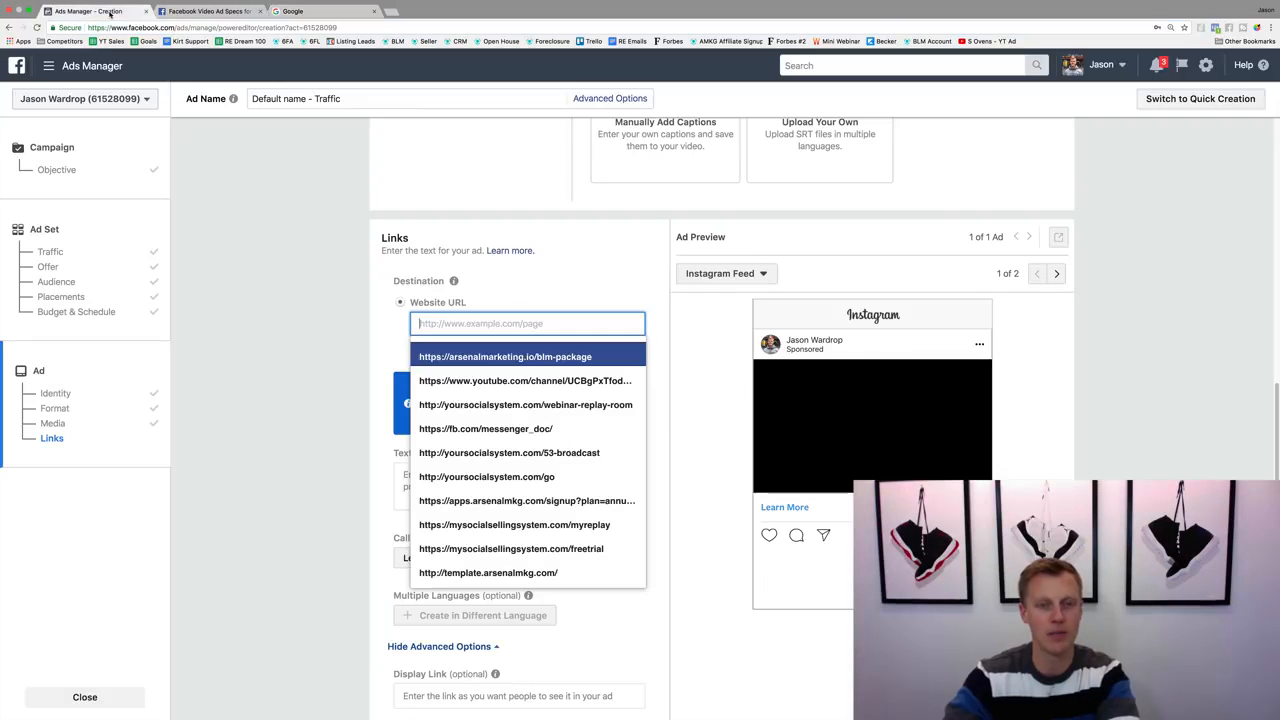
{"action": "left_click", "coordinate": [90, 11]}
{"action": "type", "text": "https://www.google.com/"}
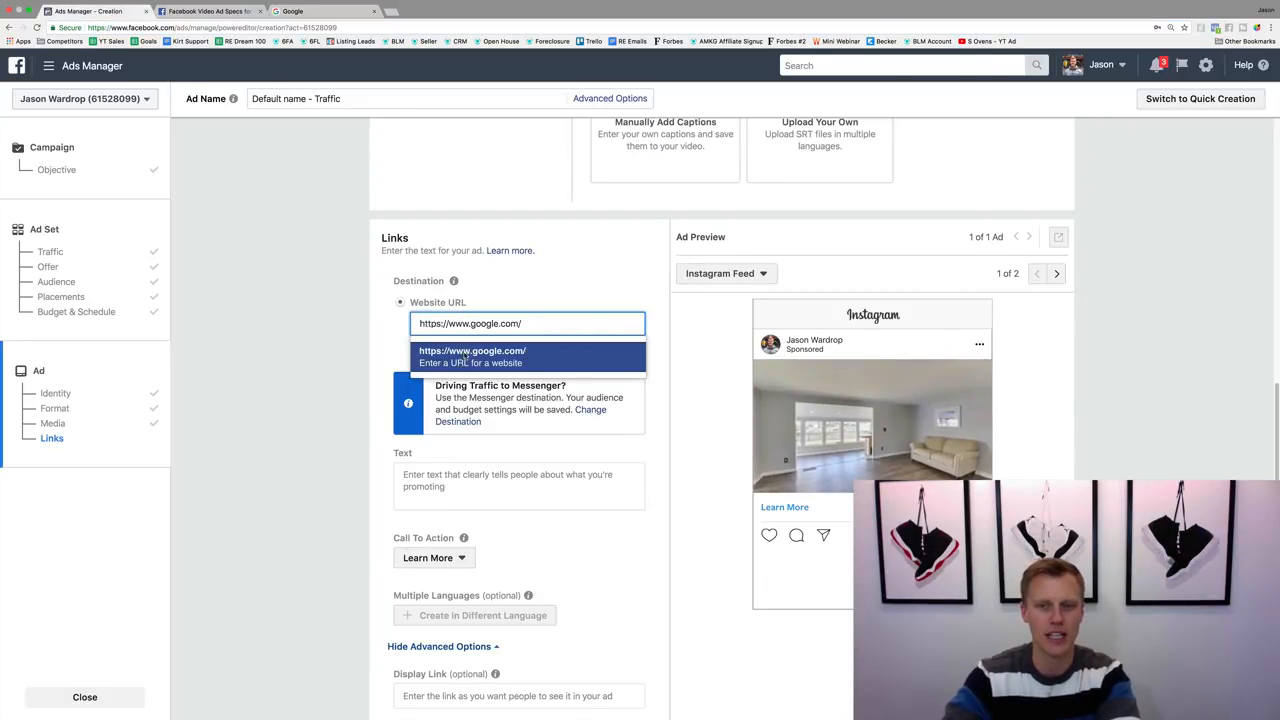
{"action": "left_click", "coordinate": [479, 346]}
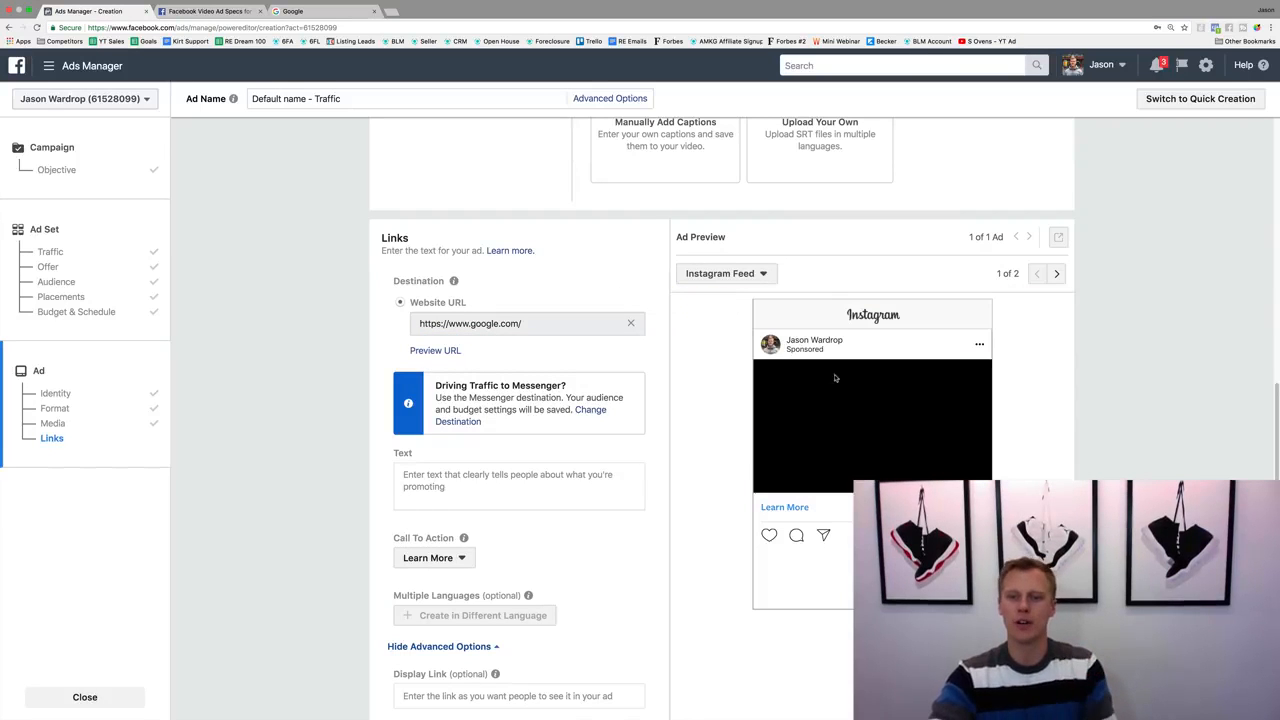
Preview the ad in Instagram Stories and look up the Instagram Stories video requirements in the Facebook video ad specs page
{"action": "left_click", "coordinate": [1056, 275]}
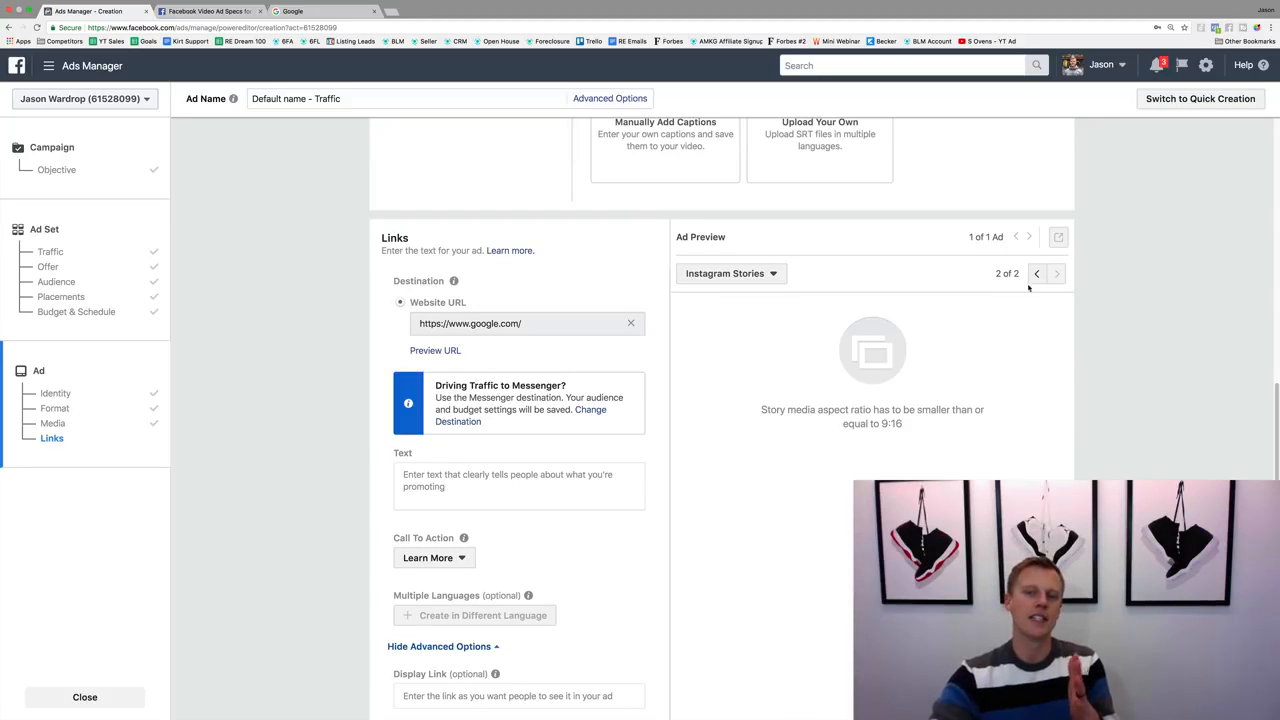
{"action": "left_click", "coordinate": [208, 11]}
{"action": "left_click", "coordinate": [765, 233]}
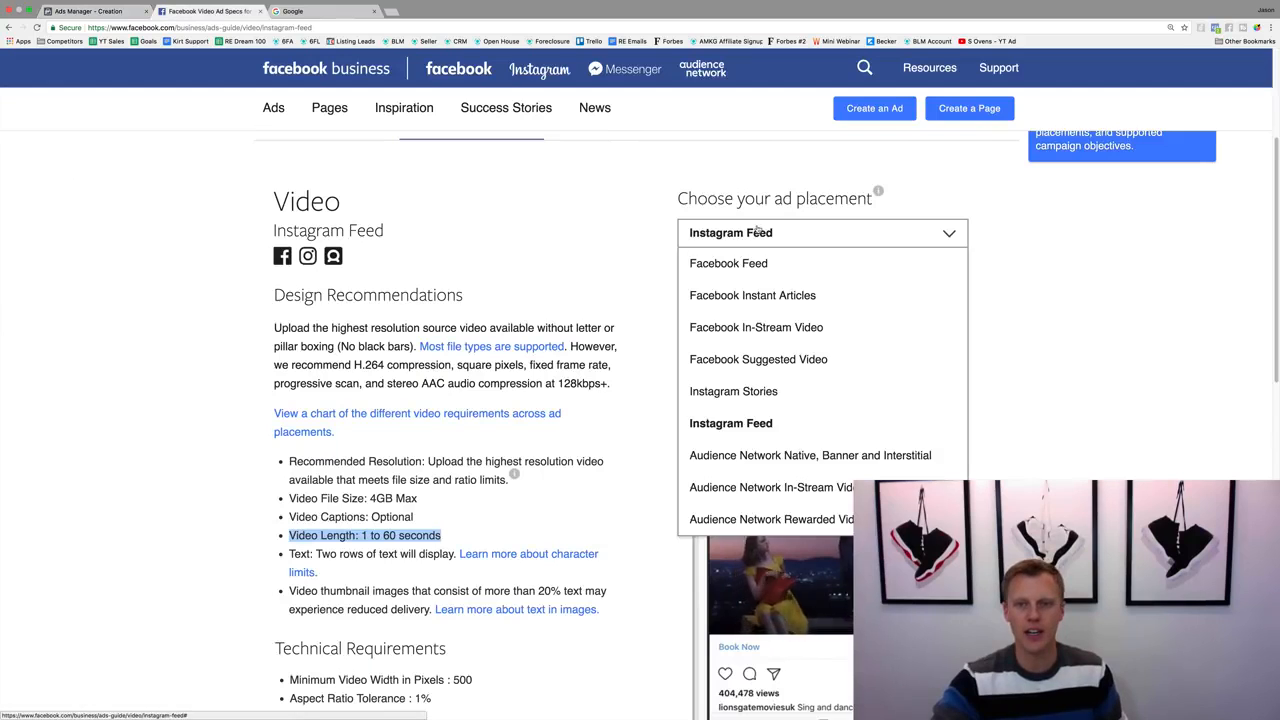
{"action": "left_click", "coordinate": [740, 391]}
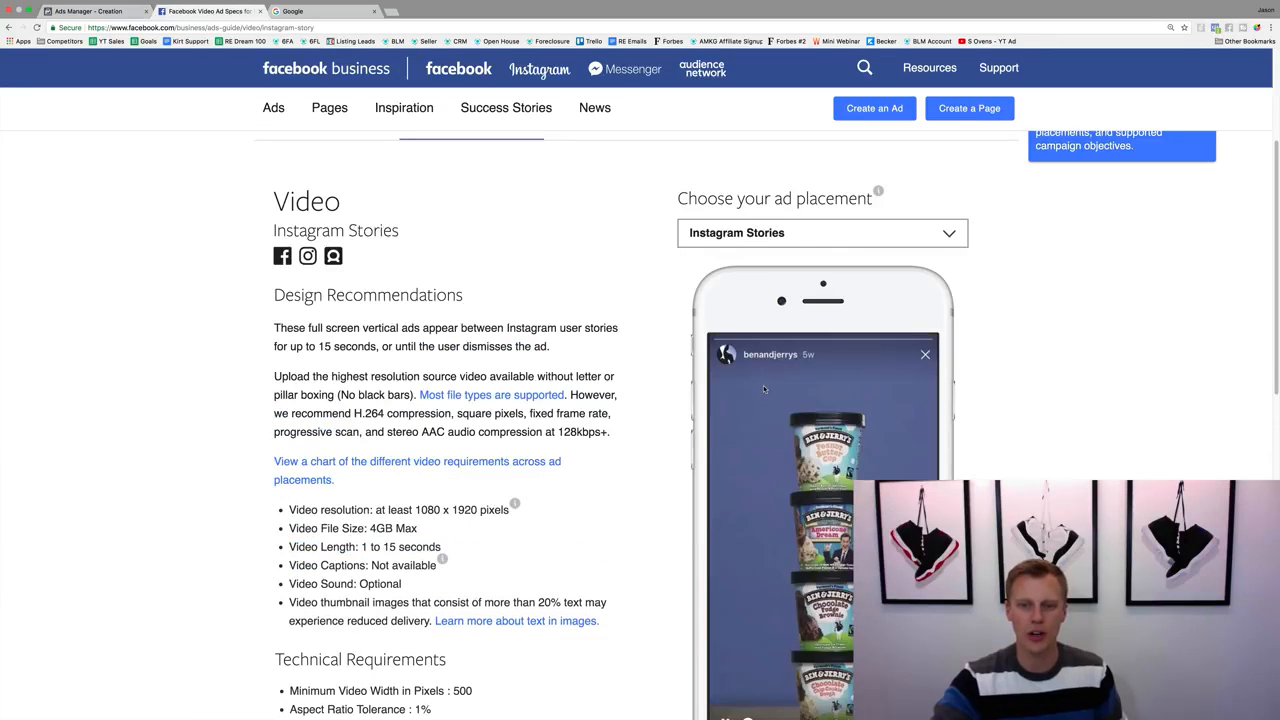
{"action": "scroll", "coordinate": [212, 467], "scroll_direction": "down", "scroll_amount": 3}
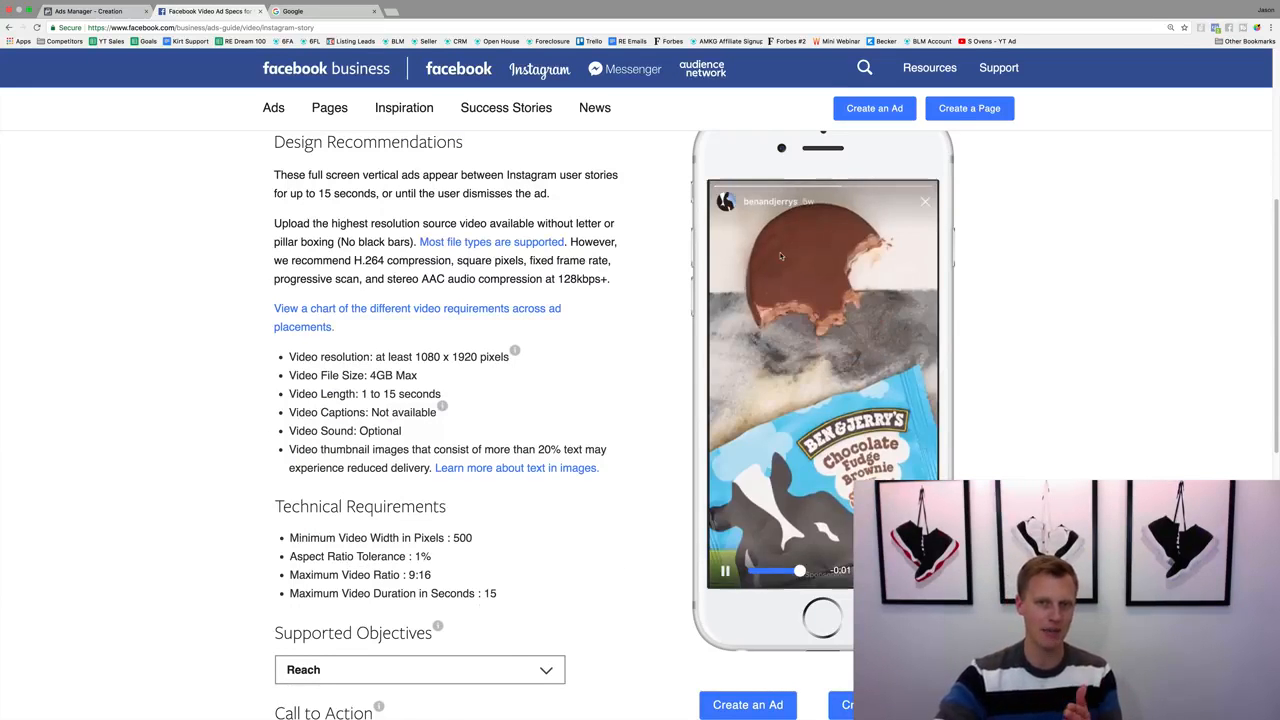
Return to Ads Manager, review the ad's video section and switch the ad preview back to Instagram Feed
{"action": "left_click", "coordinate": [104, 12]}
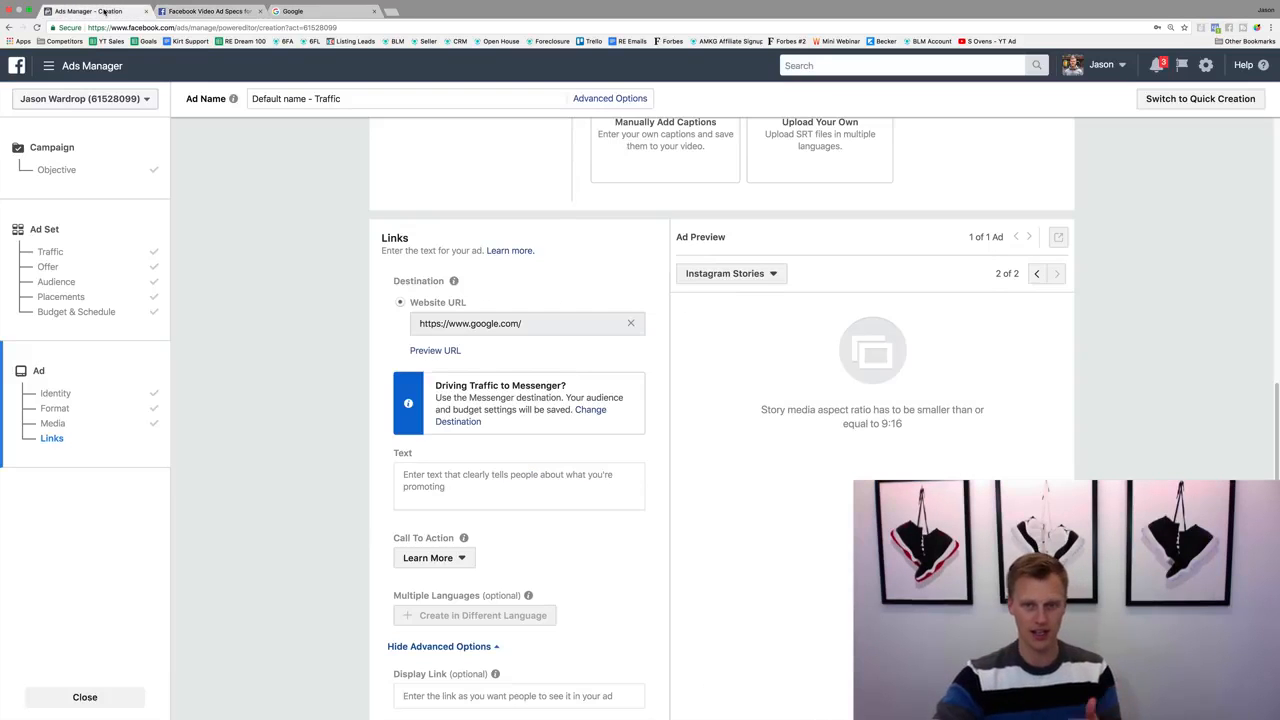
{"action": "scroll", "coordinate": [420, 420], "scroll_direction": "up", "scroll_amount": 5}
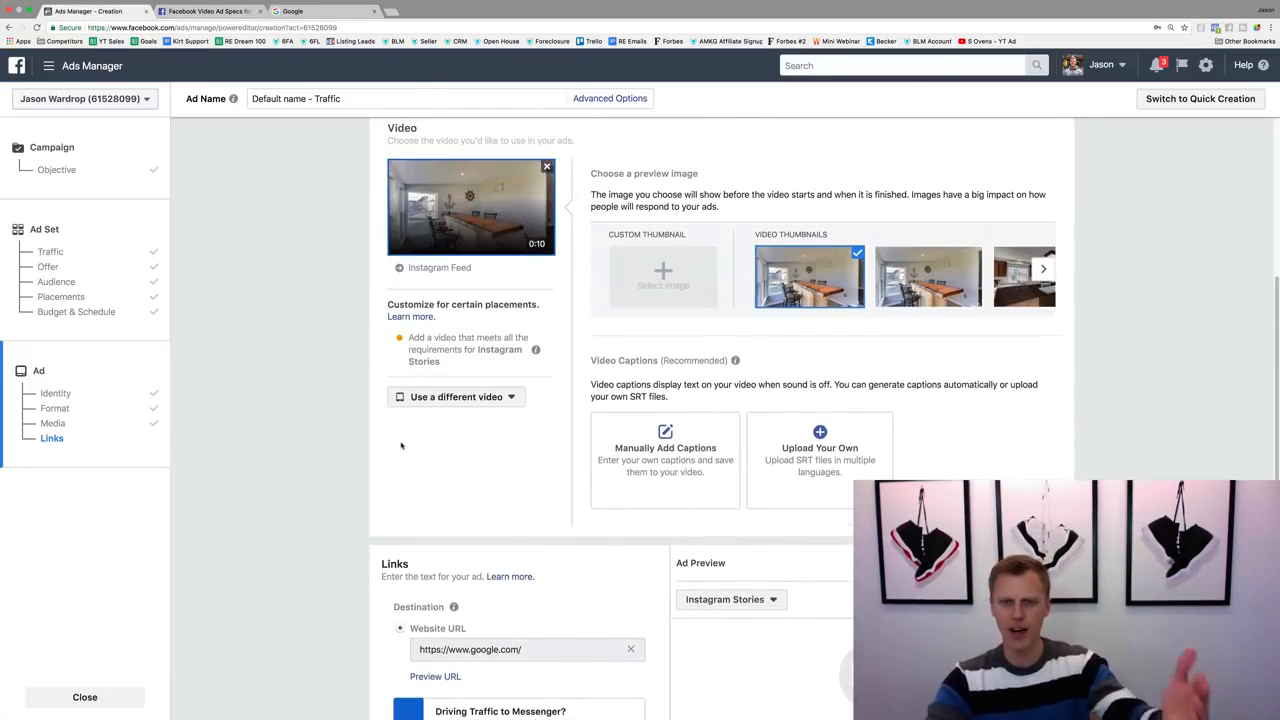
{"action": "scroll", "coordinate": [399, 440], "scroll_direction": "up", "scroll_amount": 2}
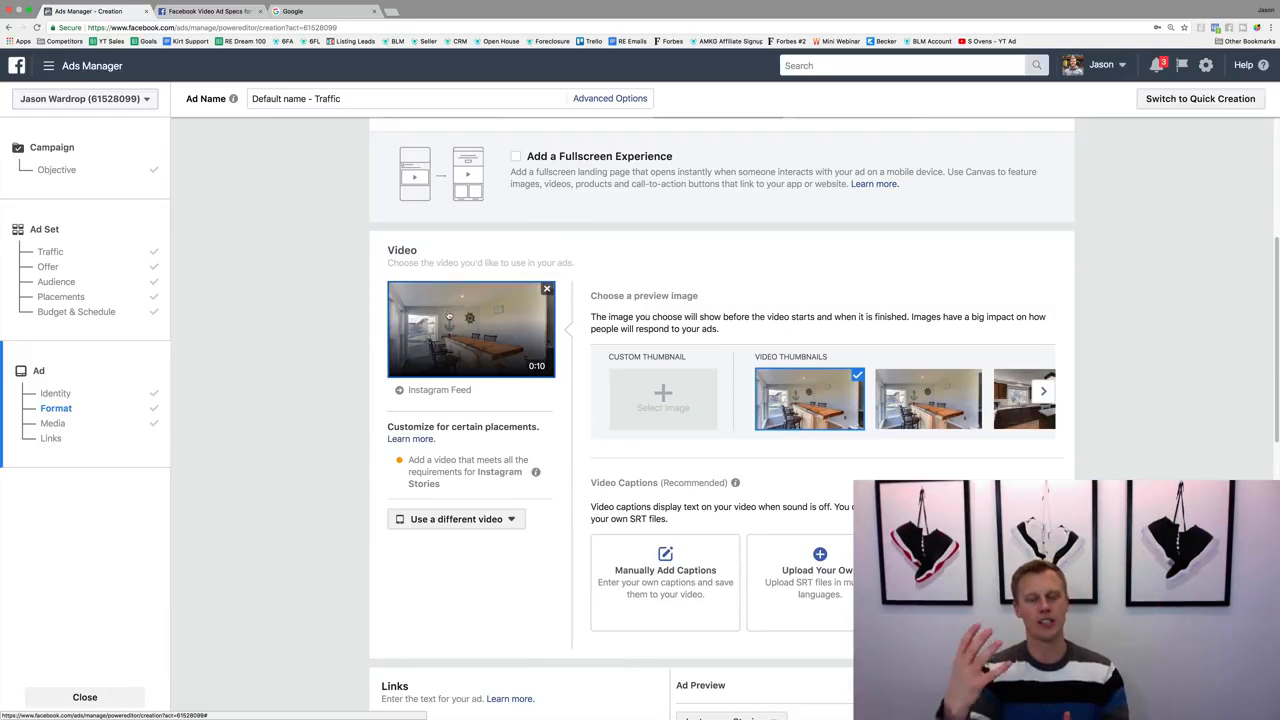
{"action": "scroll", "coordinate": [458, 356], "scroll_direction": "down", "scroll_amount": 6}
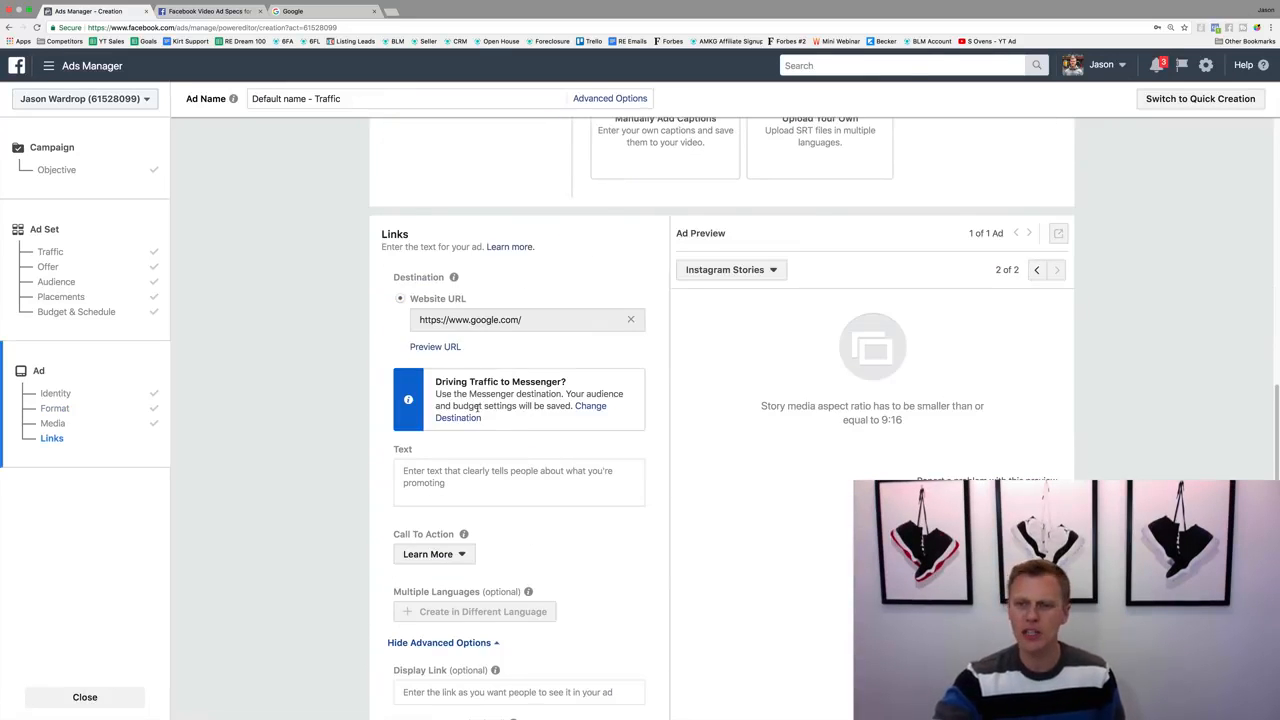
{"action": "left_click", "coordinate": [1036, 270]}
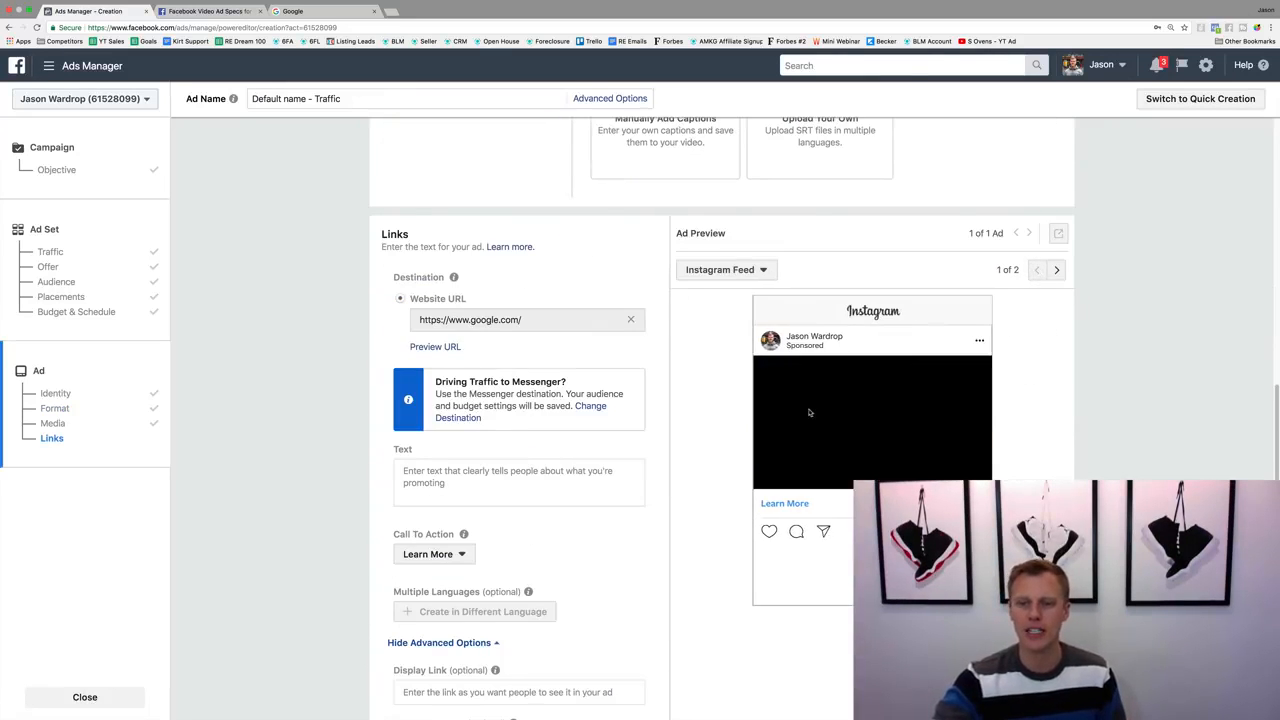
Enter "Type your text..." as the ad text and keep Learn More as the call to action
{"action": "left_click", "coordinate": [545, 468]}
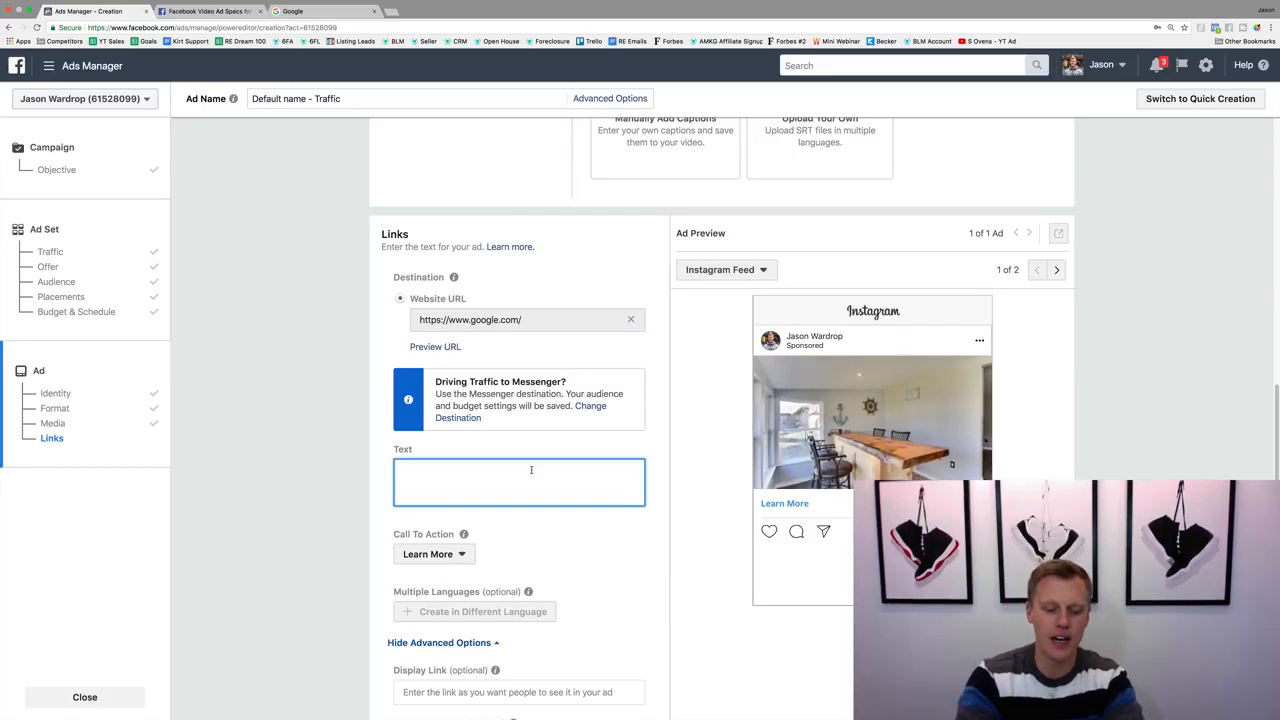
{"action": "type", "text": "Type your text..."}
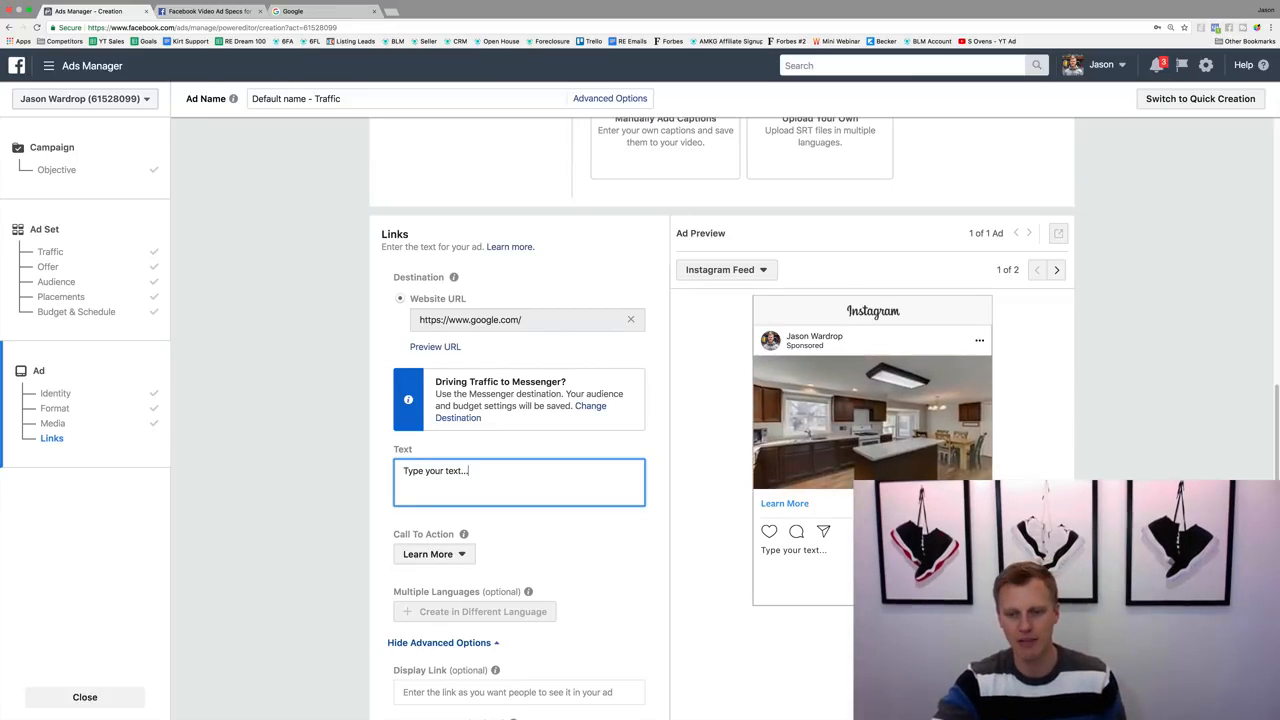
{"action": "scroll", "coordinate": [559, 523], "scroll_direction": "down", "scroll_amount": 1}
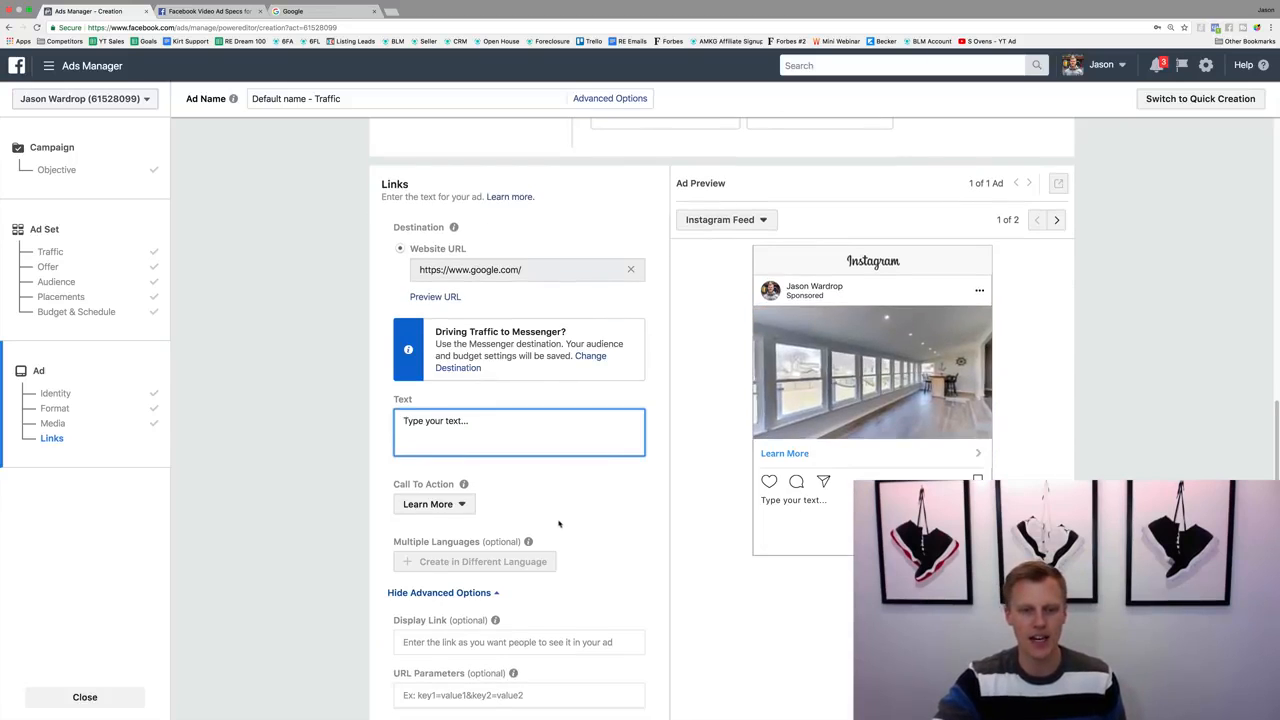
{"action": "left_click", "coordinate": [462, 506]}
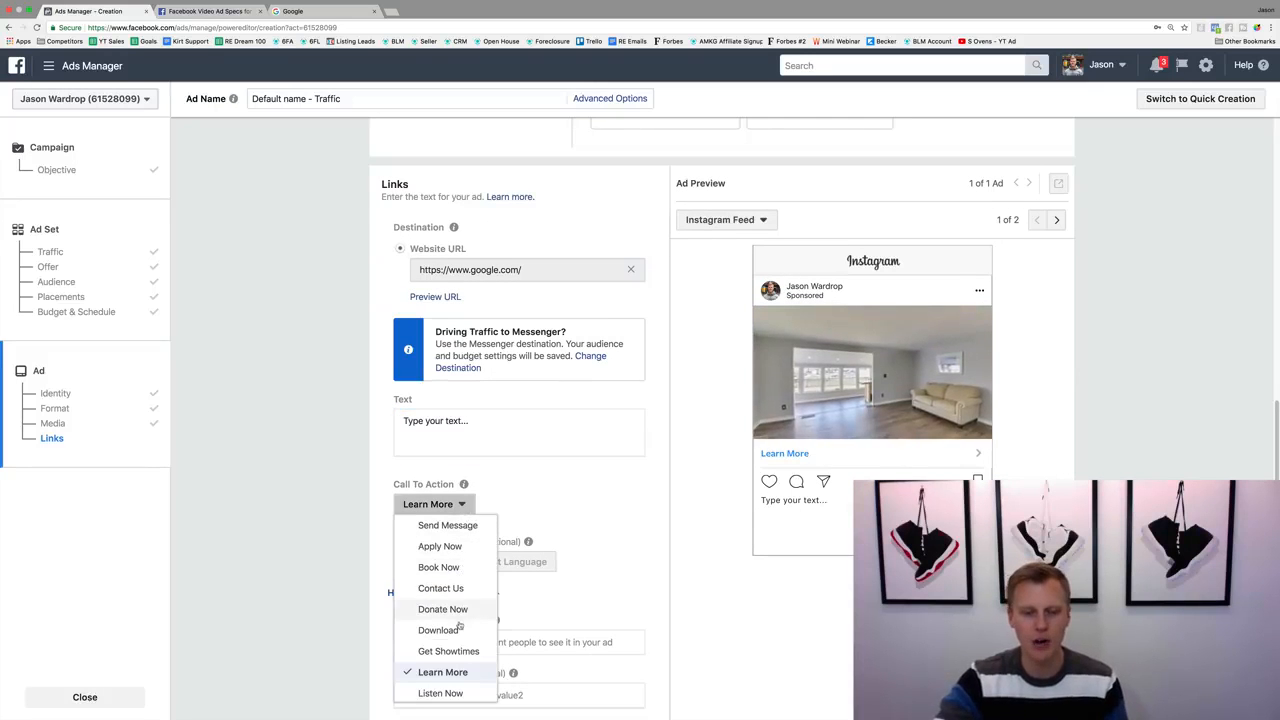
{"action": "scroll", "coordinate": [459, 626], "scroll_direction": "down", "scroll_amount": 2}
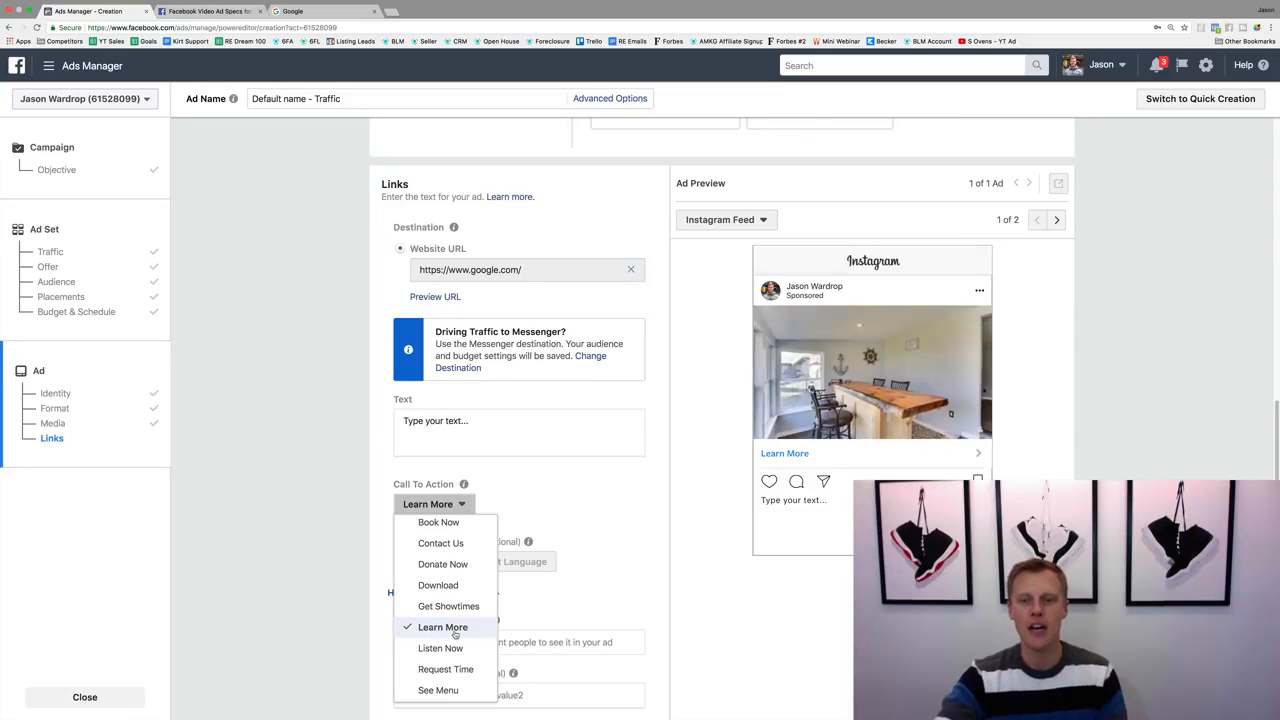
{"action": "left_click", "coordinate": [455, 633]}
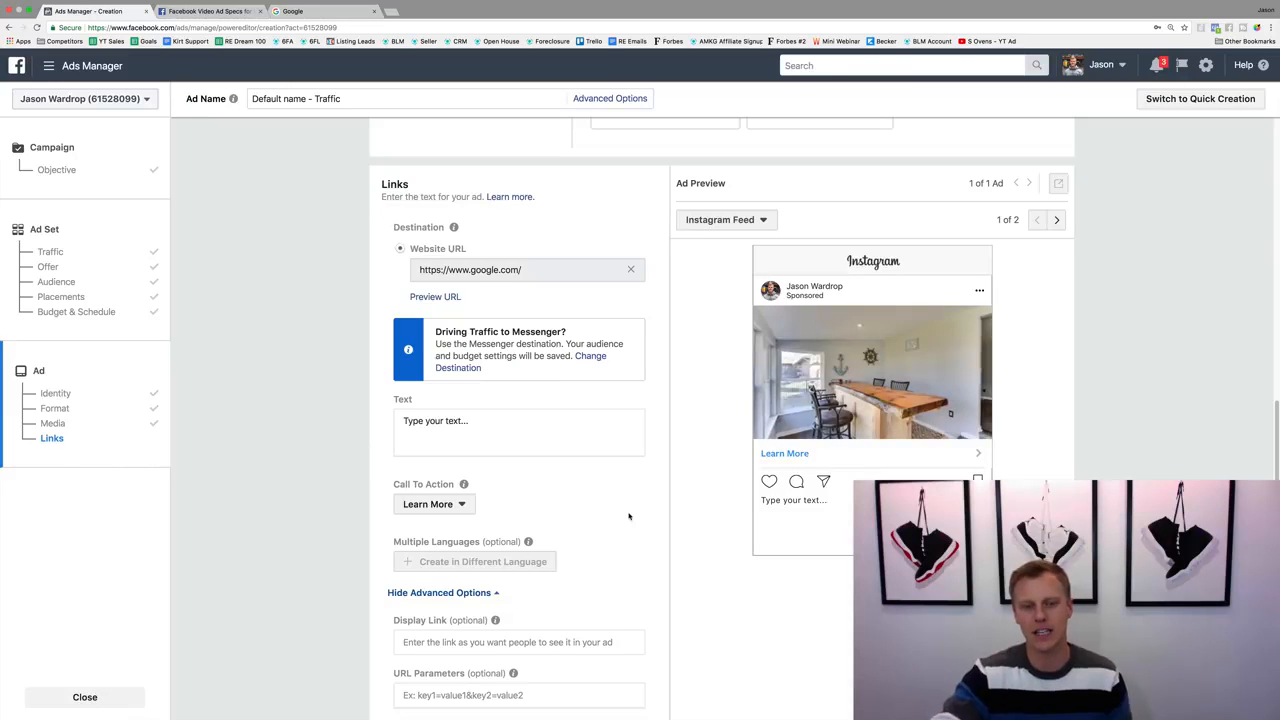
Review the advanced link options and conversion tracking settings, and return to the ad preview
{"action": "scroll", "coordinate": [640, 500], "scroll_direction": "down", "scroll_amount": 3}
{"action": "scroll", "coordinate": [661, 491], "scroll_direction": "down", "scroll_amount": 3}
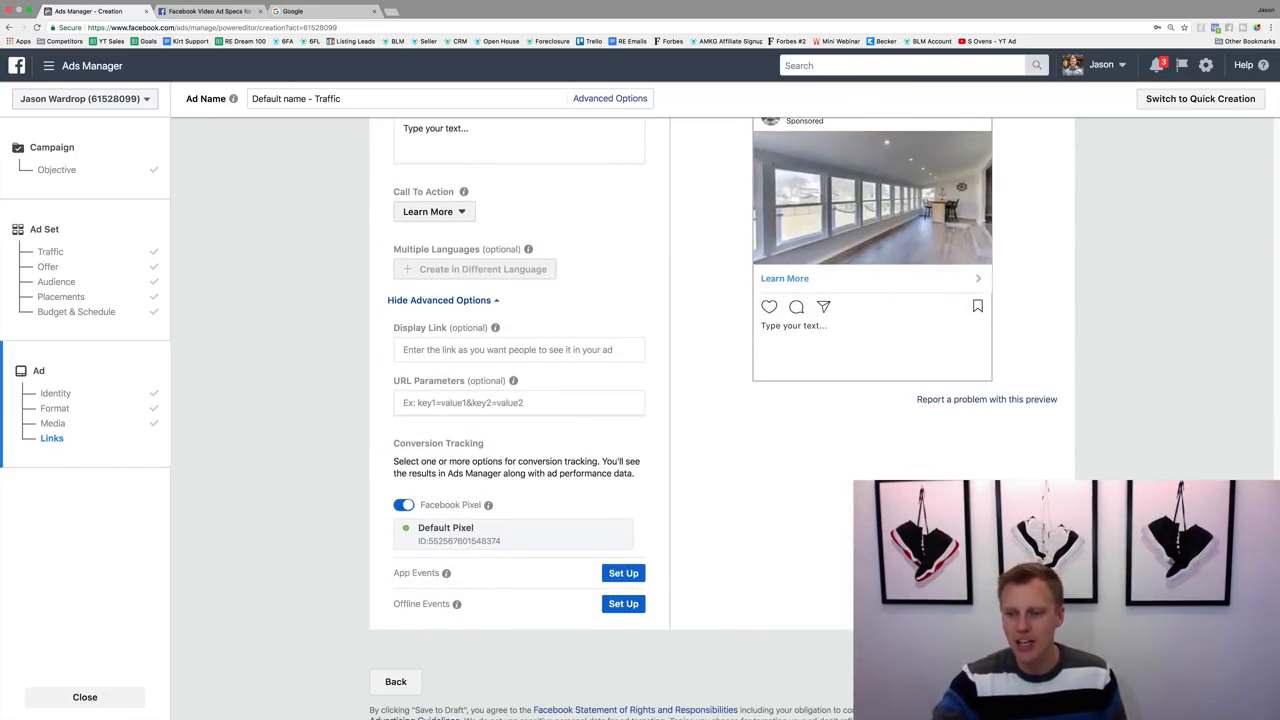
{"action": "scroll", "coordinate": [714, 594], "scroll_direction": "up", "scroll_amount": 5}
{"action": "scroll", "coordinate": [714, 594], "scroll_direction": "up", "scroll_amount": 2}
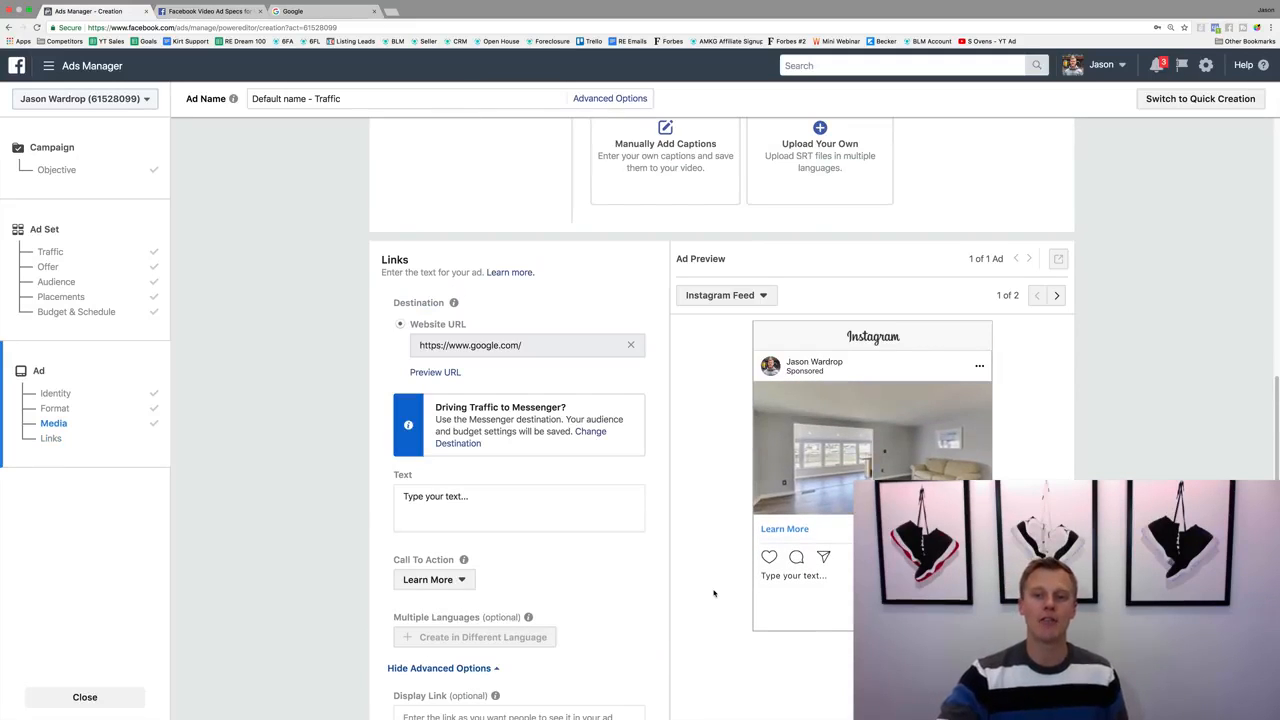